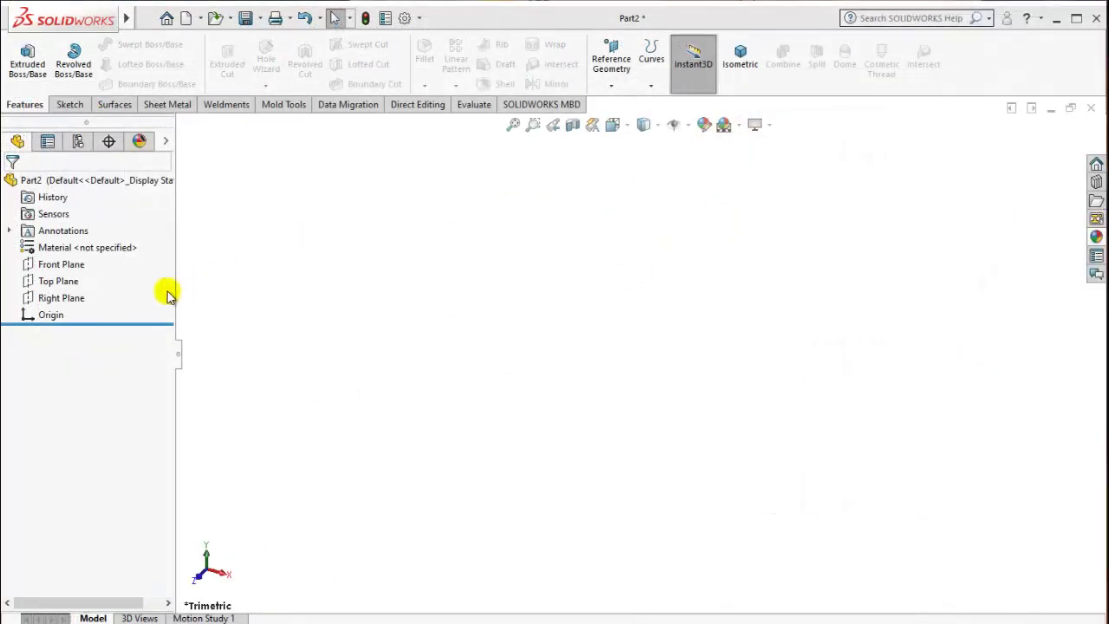
# Start a sketch on the Front Plane and draw a 50 mm diameter circle at the origin
pyautogui.click(57, 269)
pyautogui.click(69, 241)
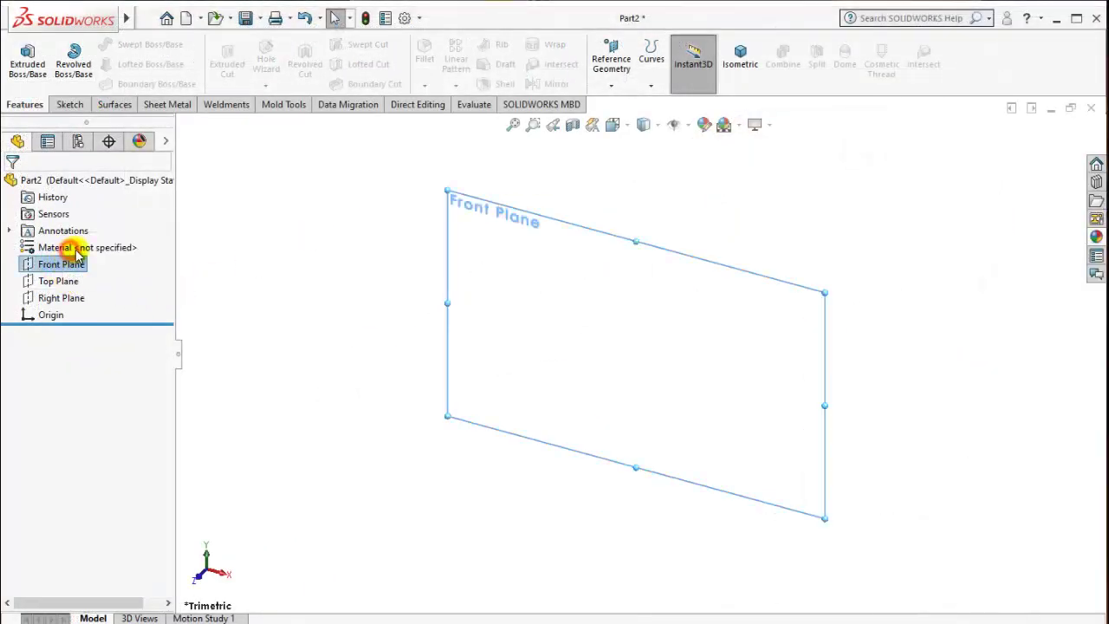
pyautogui.click(131, 44)
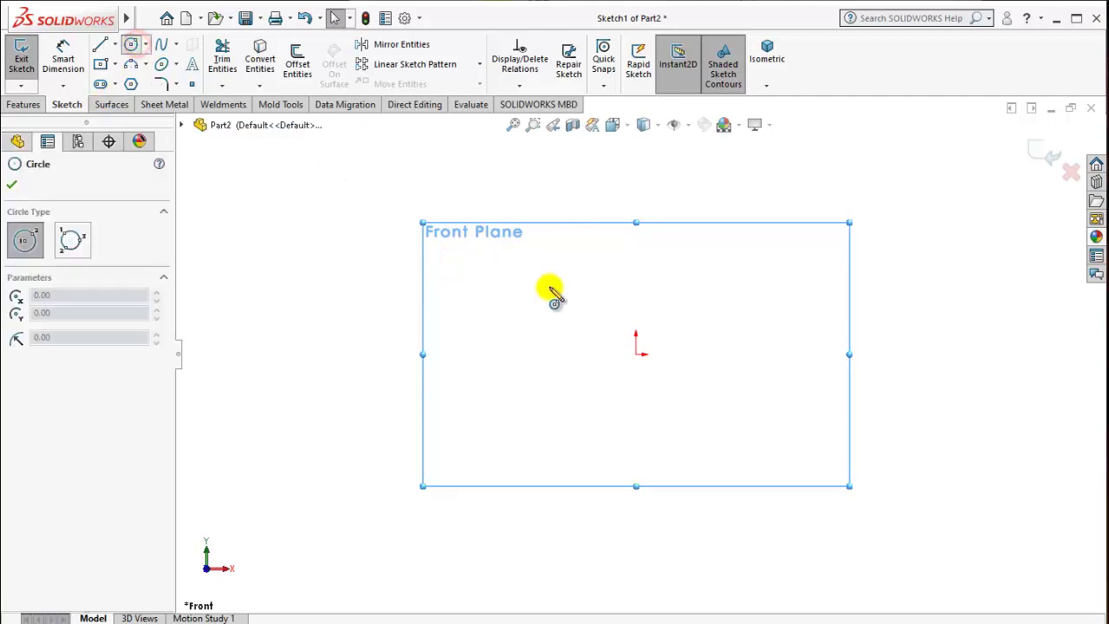
pyautogui.click(635, 354)
pyautogui.click(583, 303)
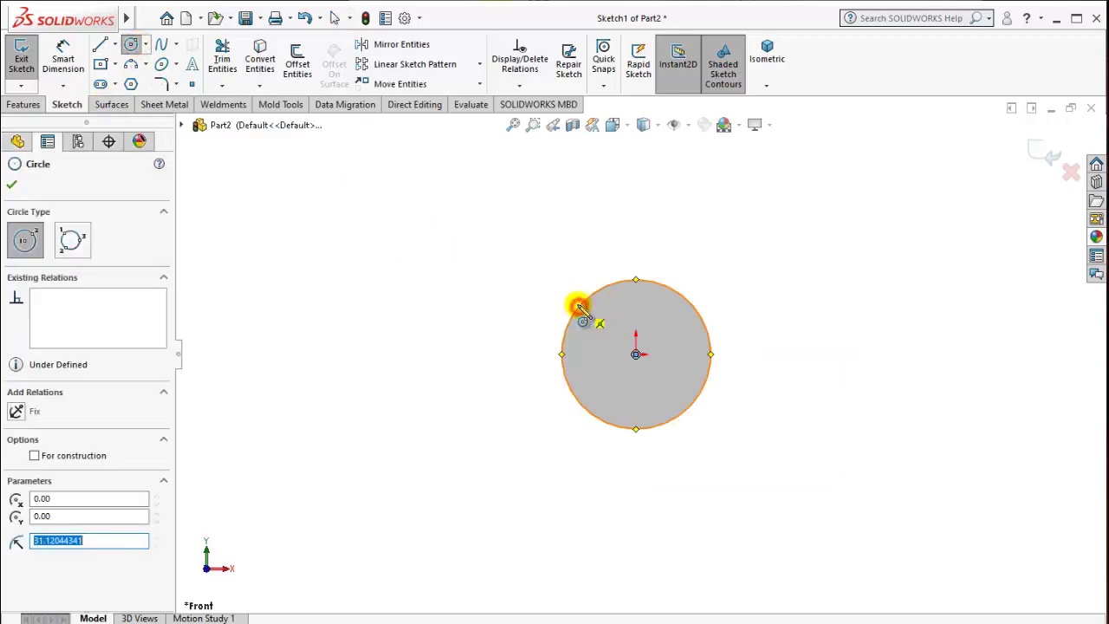
pyautogui.click(64, 58)
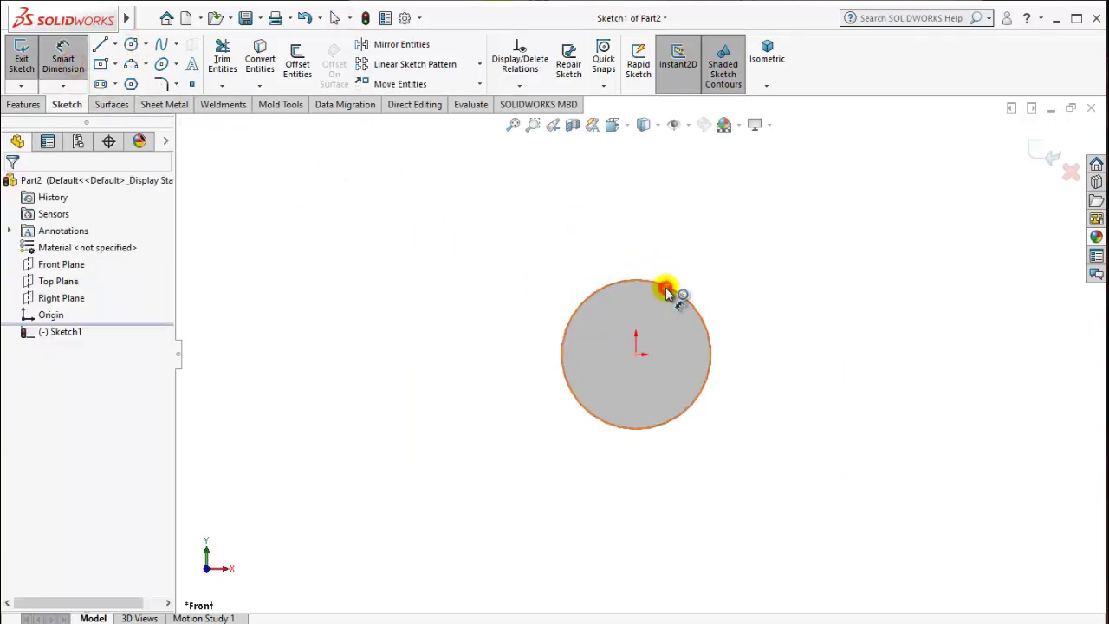
pyautogui.click(668, 287)
pyautogui.click(743, 275)
pyautogui.write('50')
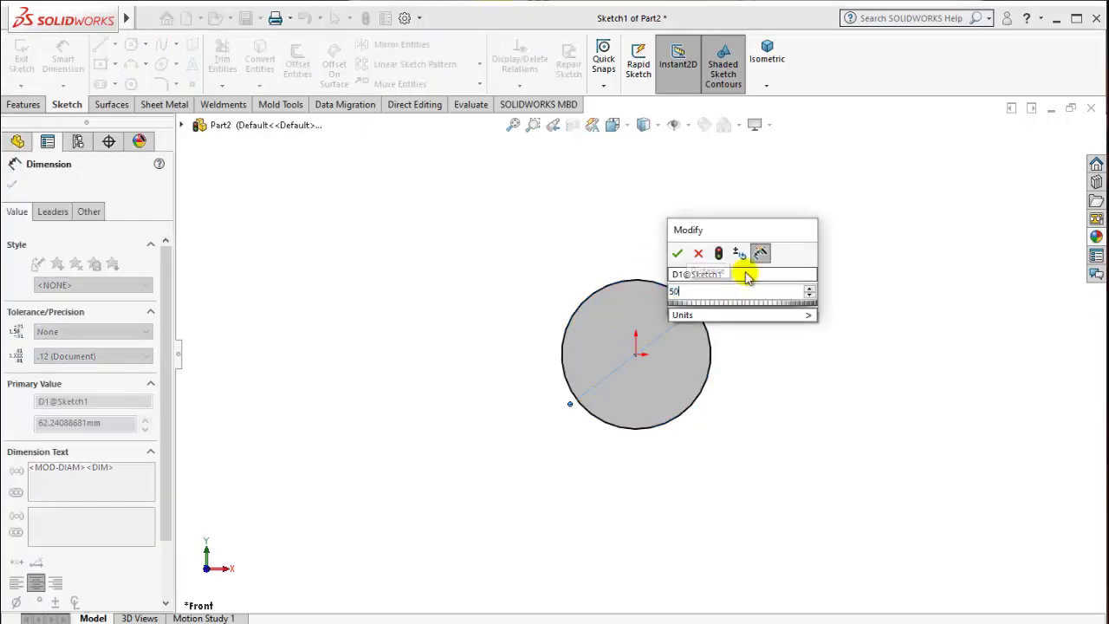
pyautogui.press('Return')
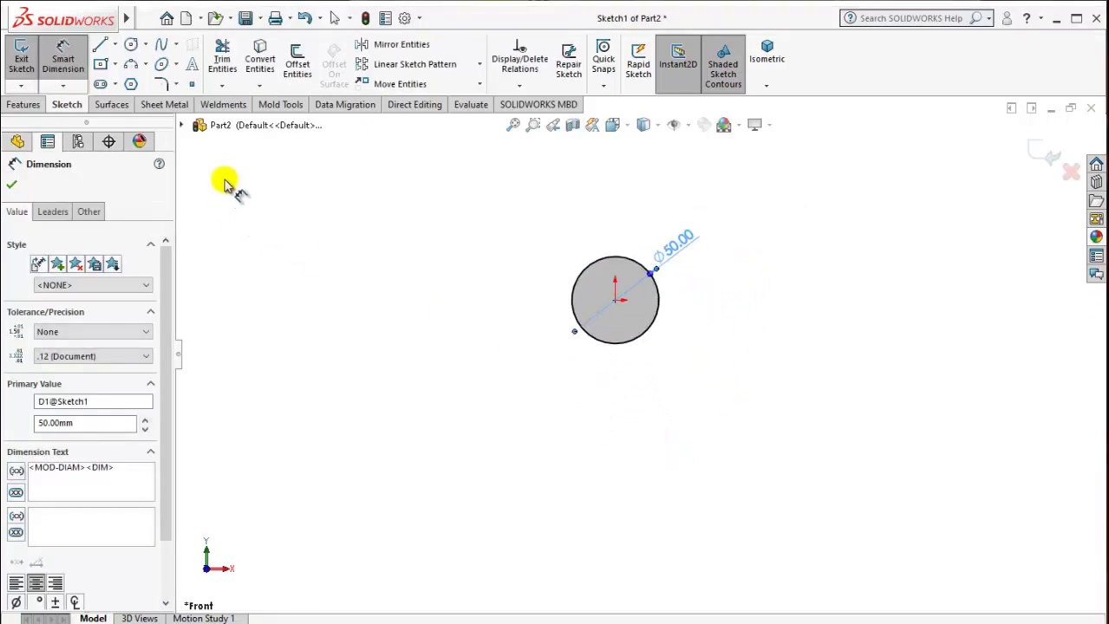
# Draw a vertical line down from the circle's bottom and dimension it 80 mm long
pyautogui.click(97, 46)
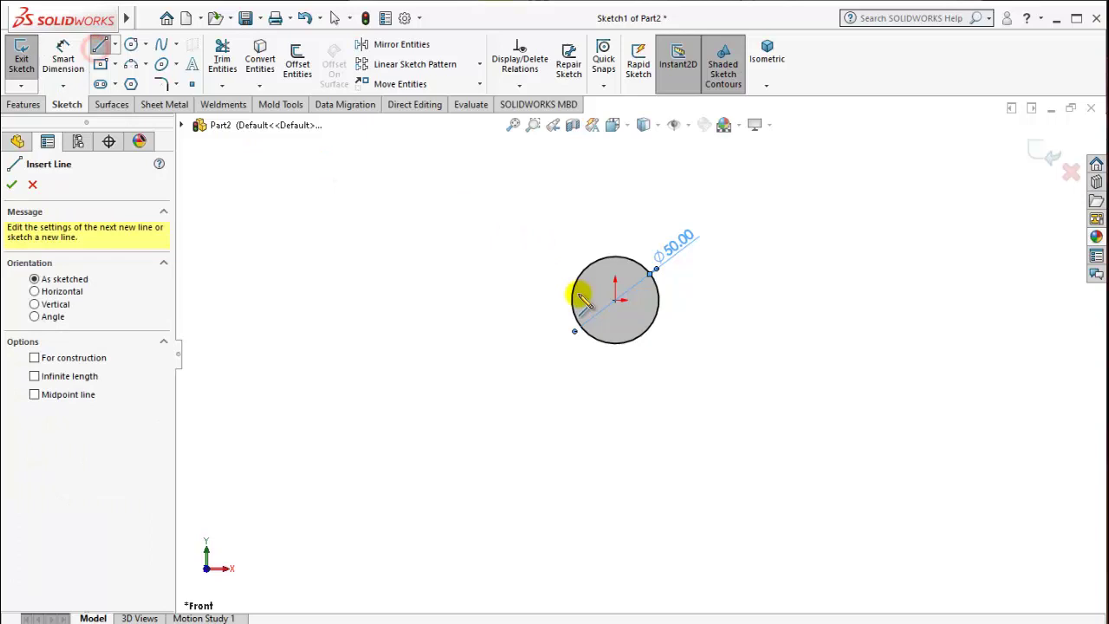
pyautogui.click(616, 343)
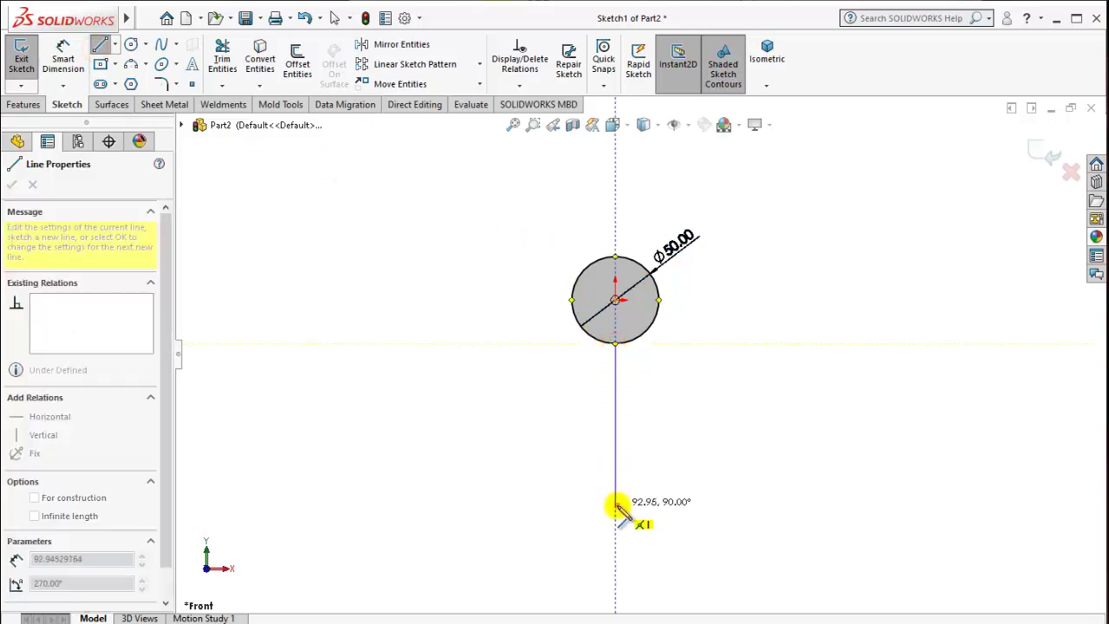
pyautogui.click(615, 505)
pyautogui.press('Escape')
pyautogui.click(62, 57)
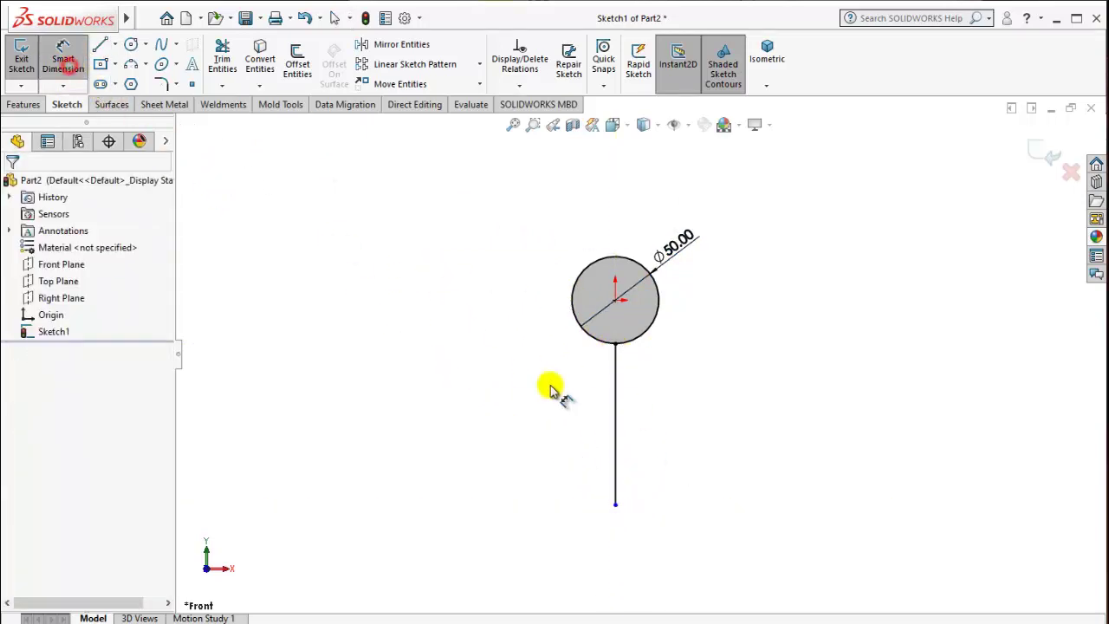
pyautogui.click(621, 418)
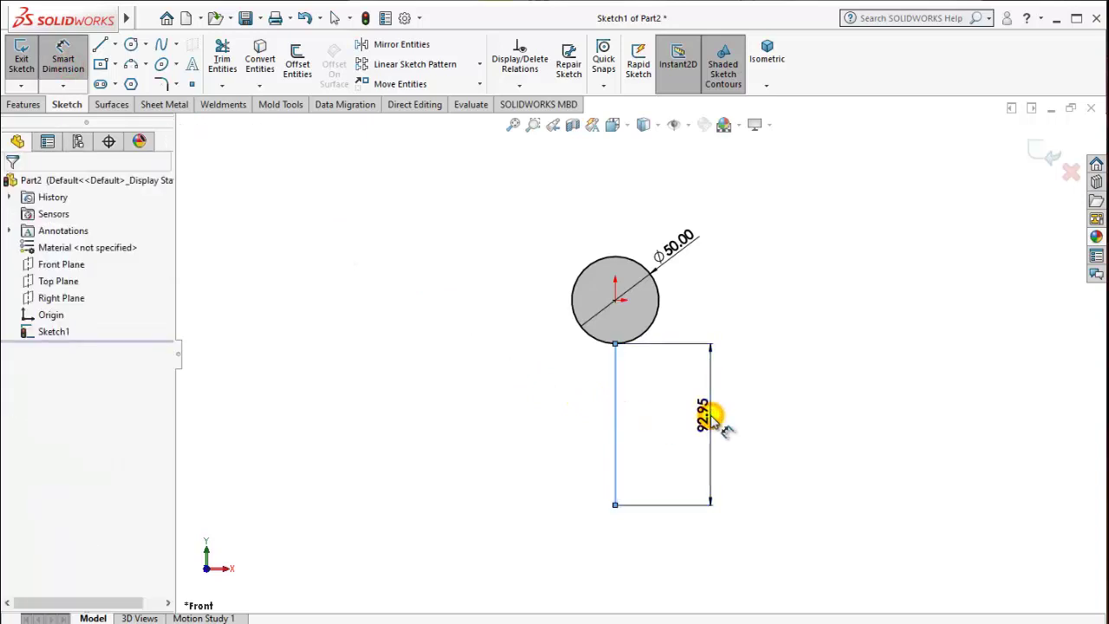
pyautogui.click(711, 419)
pyautogui.write('80')
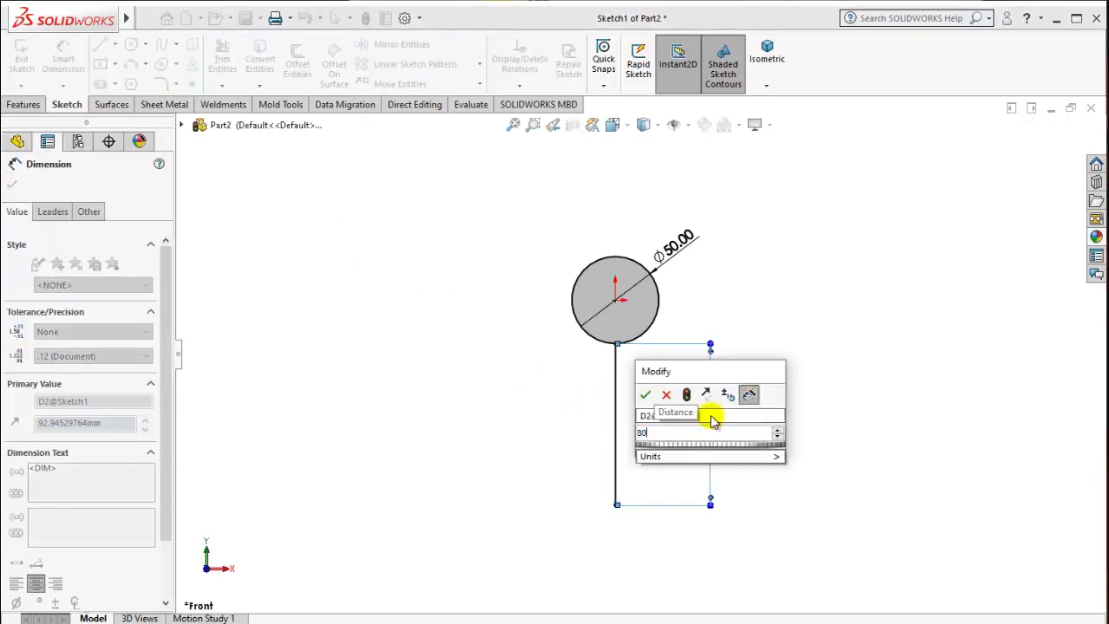
pyautogui.click(647, 396)
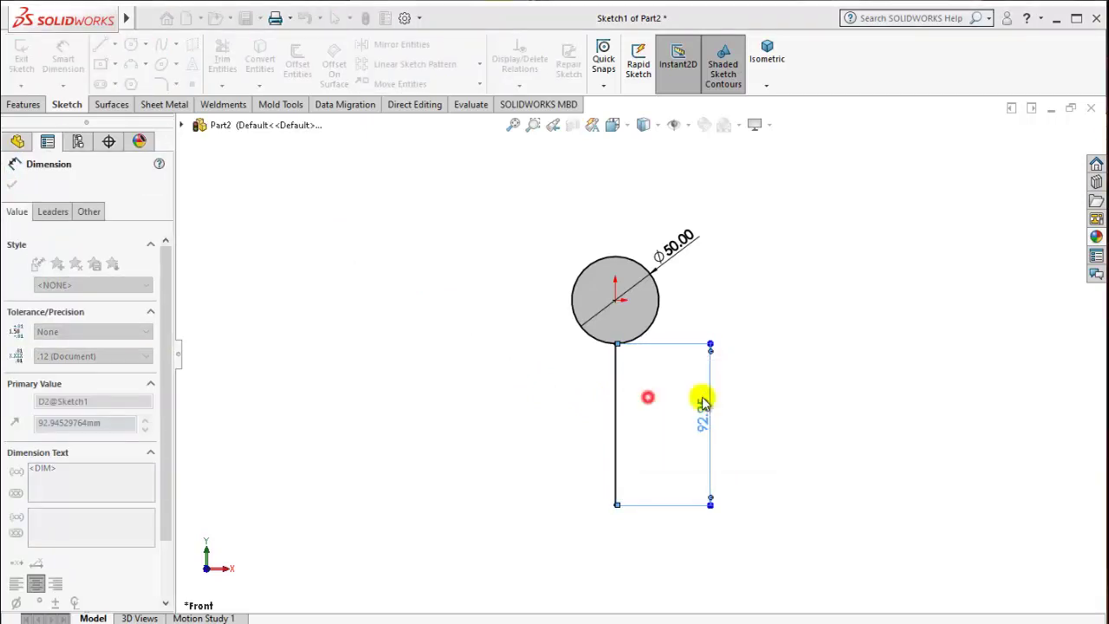
pyautogui.scroll(-2, 630, 360)
pyautogui.press('Escape')
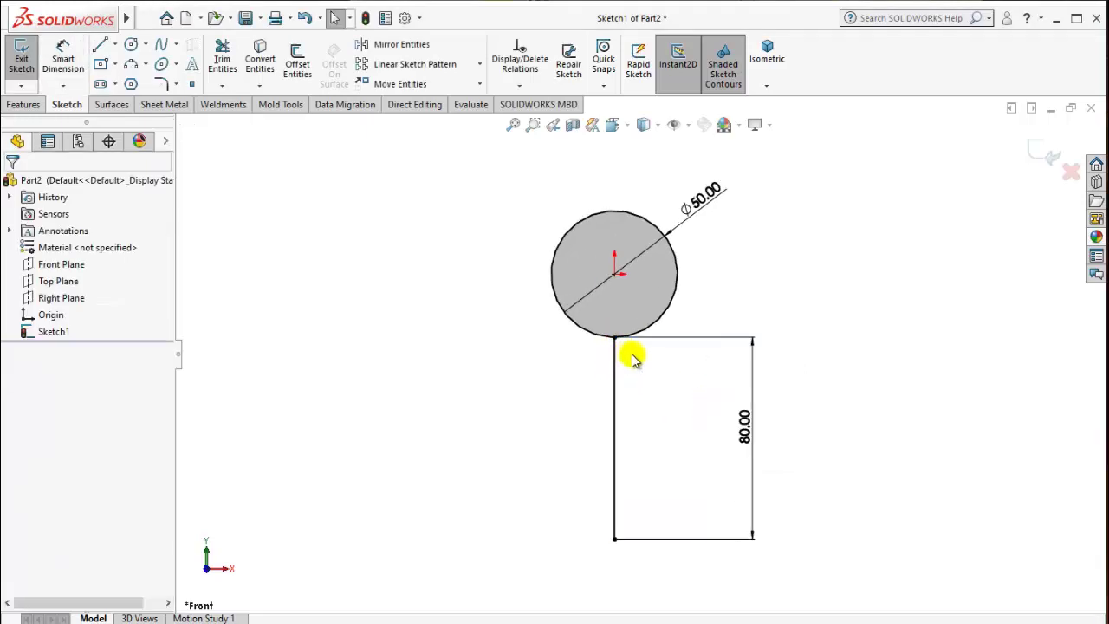
# Draw a centerline from the circle centre to its edge, angled 10° to the 80 mm line
pyautogui.click(115, 43)
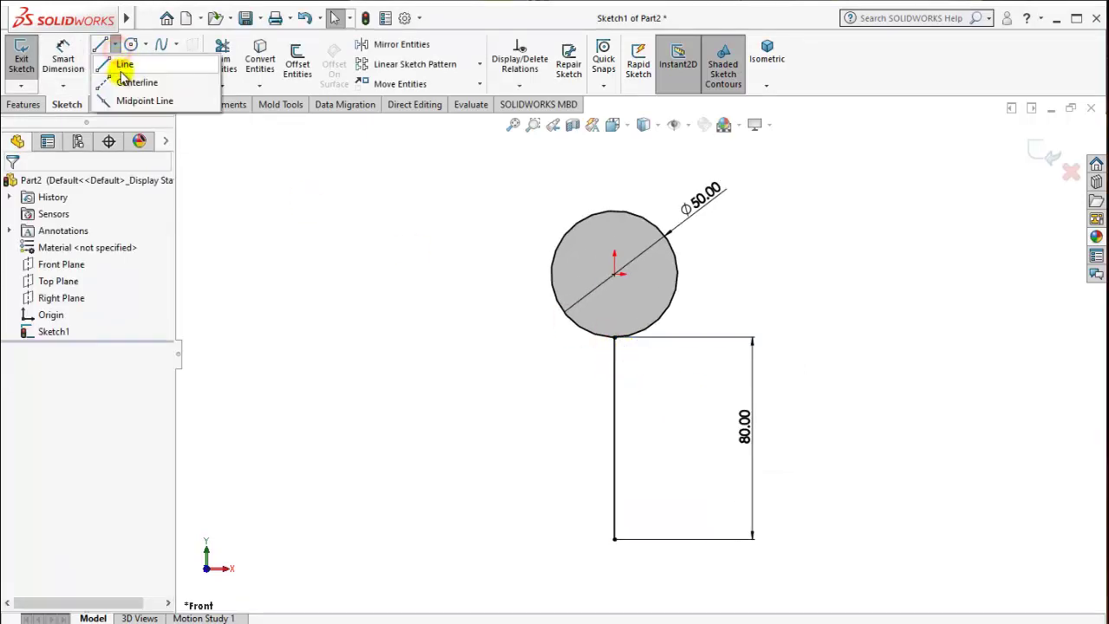
pyautogui.click(130, 80)
pyautogui.click(615, 274)
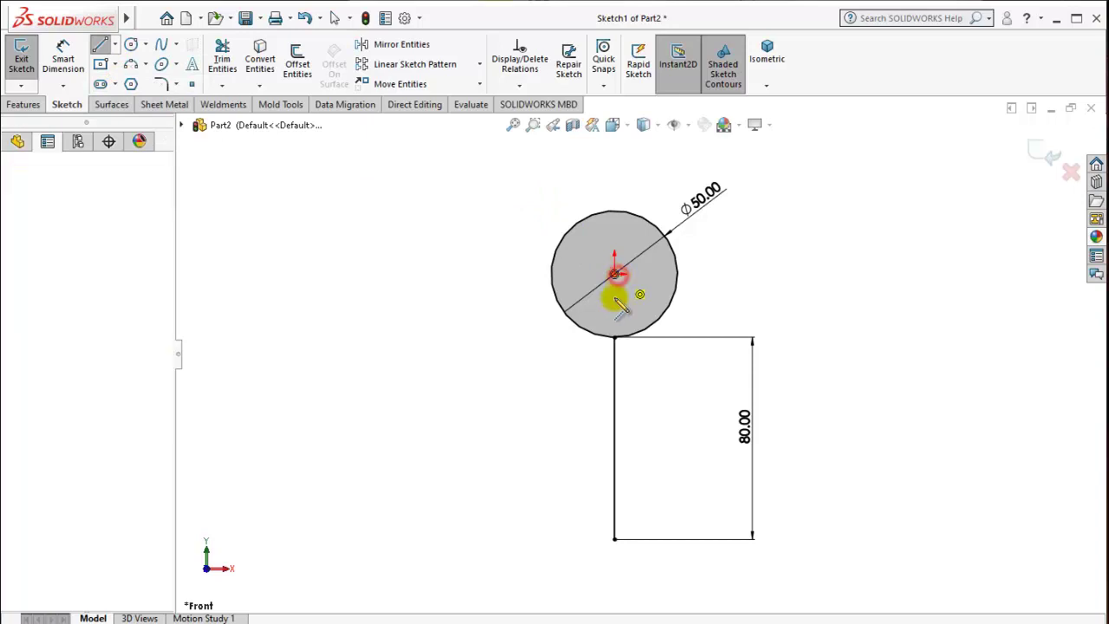
pyautogui.click(604, 335)
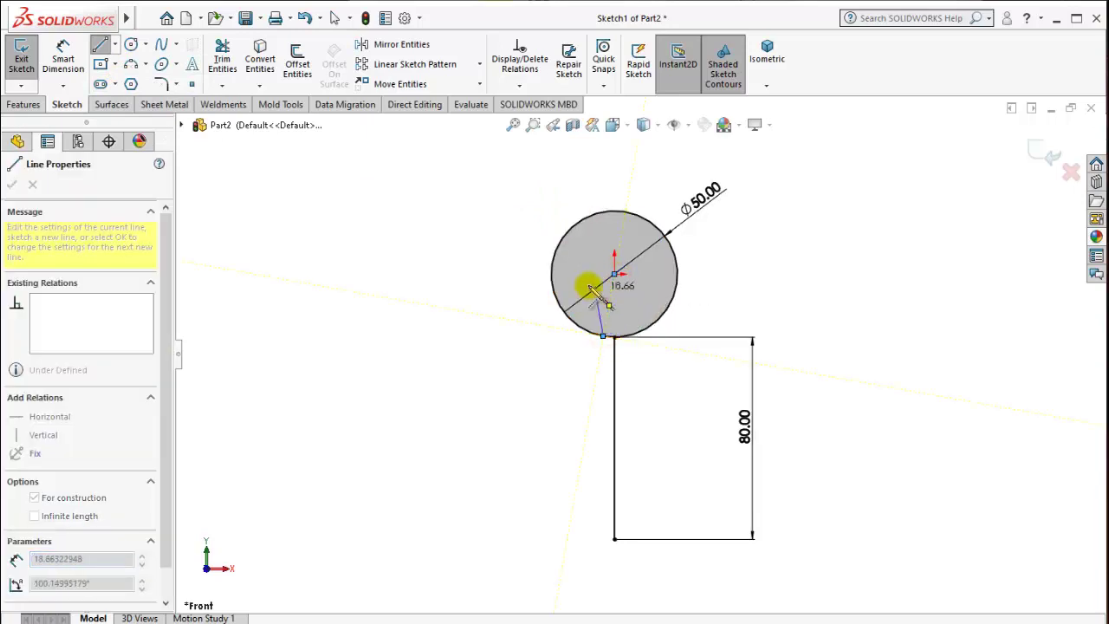
pyautogui.press('Escape')
pyautogui.click(78, 69)
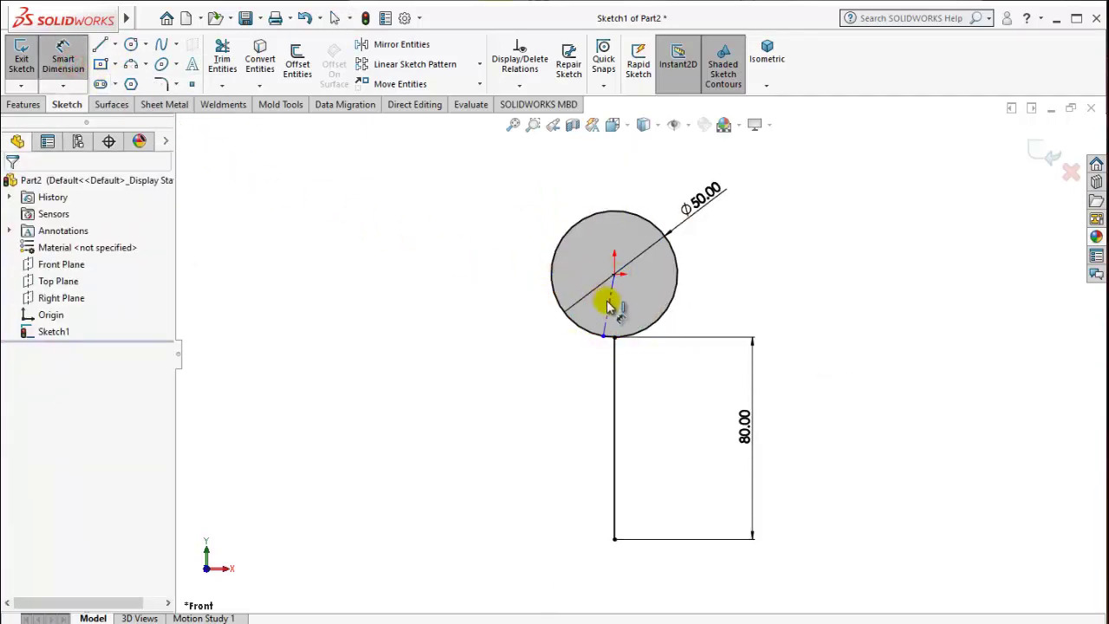
pyautogui.click(613, 326)
pyautogui.click(614, 346)
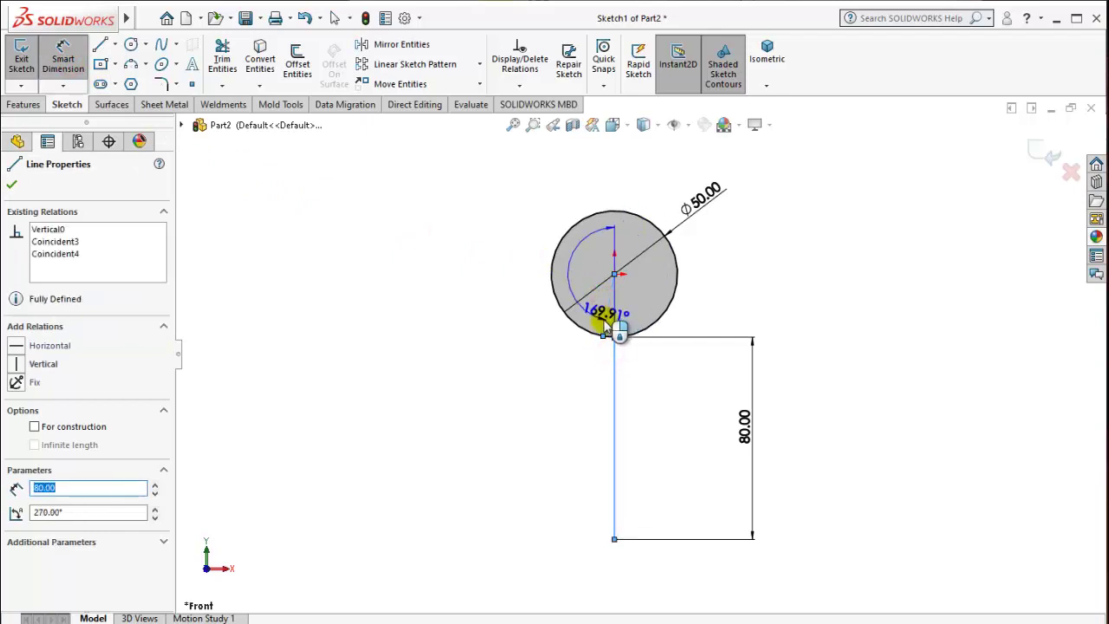
pyautogui.click(605, 363)
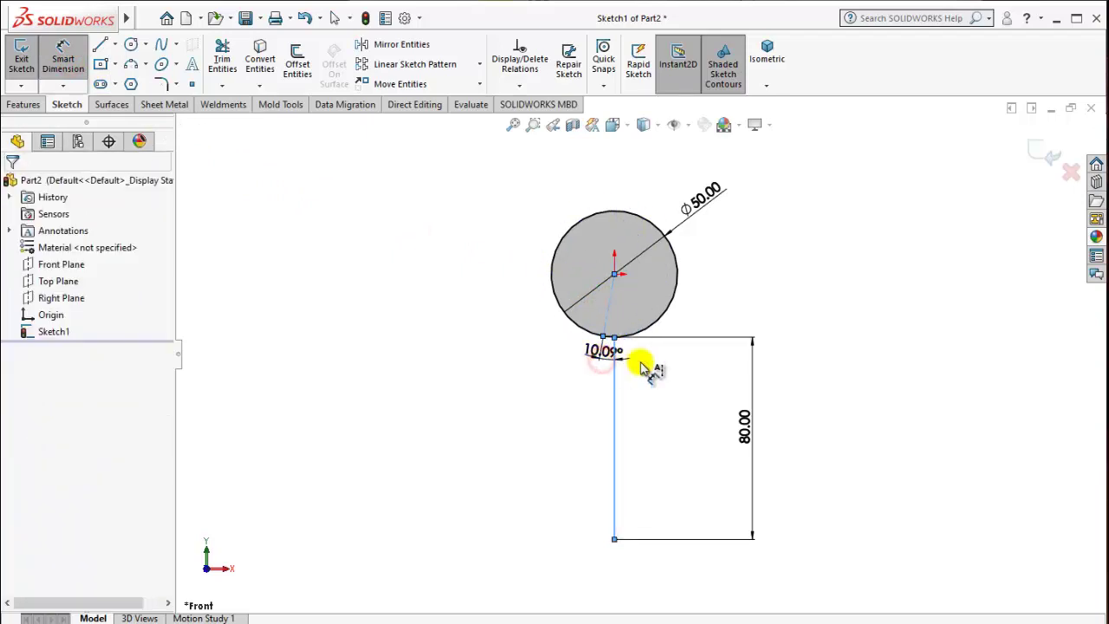
pyautogui.write('10')
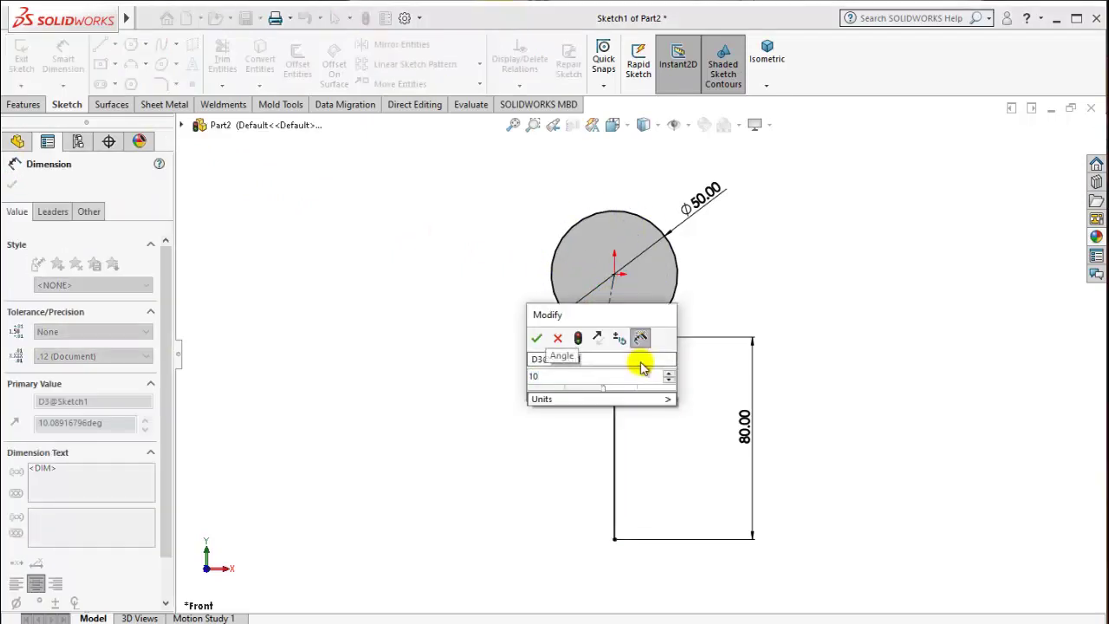
pyautogui.click(538, 338)
pyautogui.scroll(-3, 649, 339)
pyautogui.scroll(-2, 646, 340)
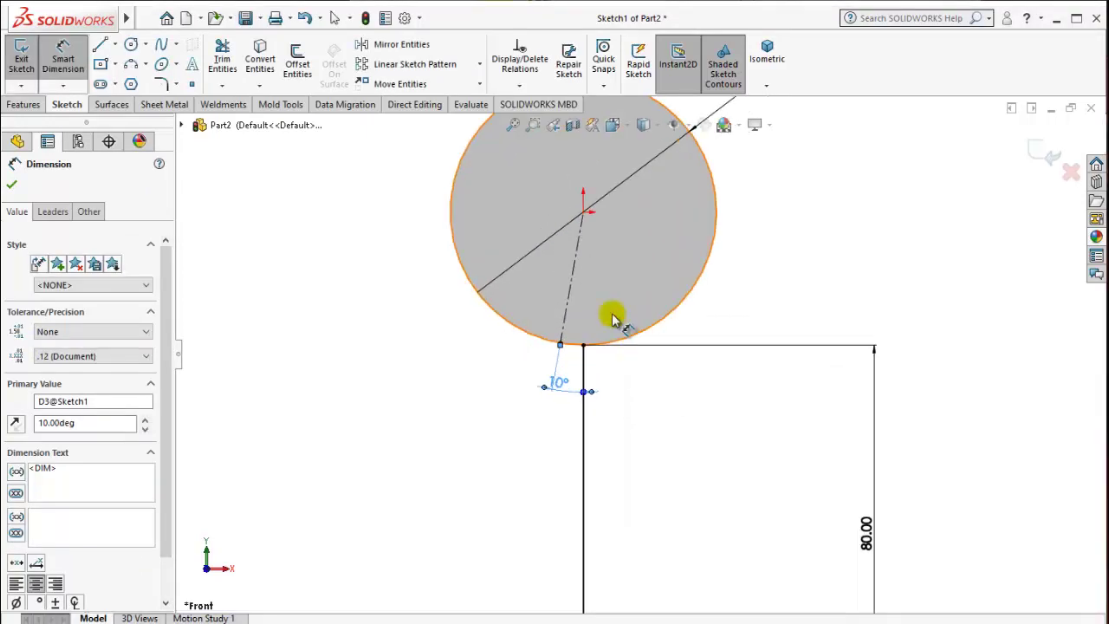
# Round the corner where the line meets the circle with a 10 mm sketch fillet
pyautogui.click(222, 59)
pyautogui.scroll(-1, 515, 297)
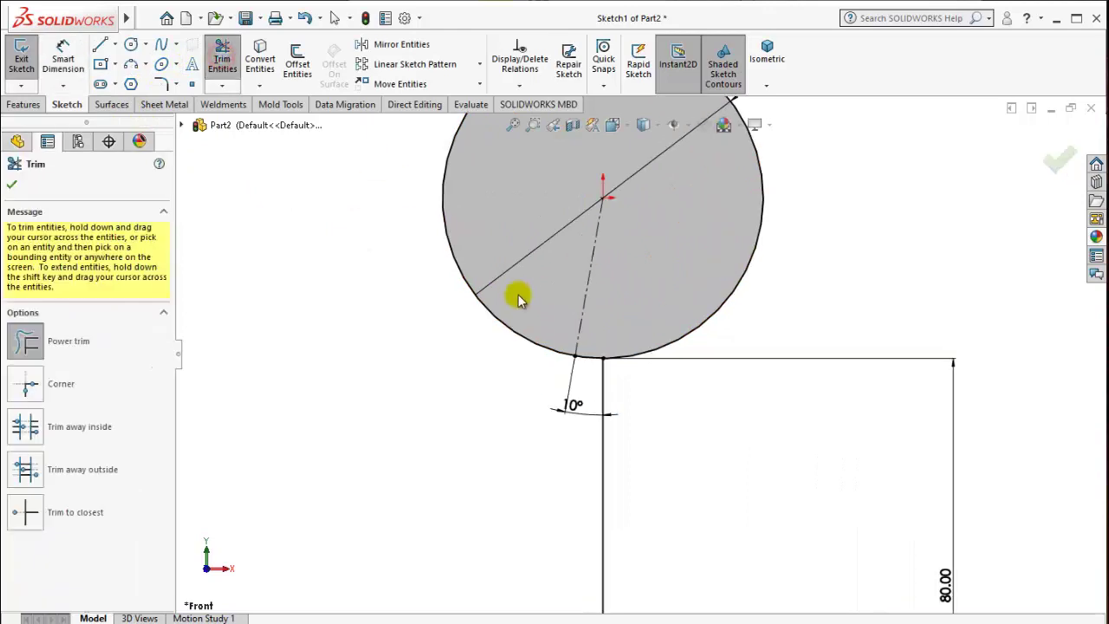
pyautogui.scroll(-2, 594, 372)
pyautogui.scroll(2, 631, 376)
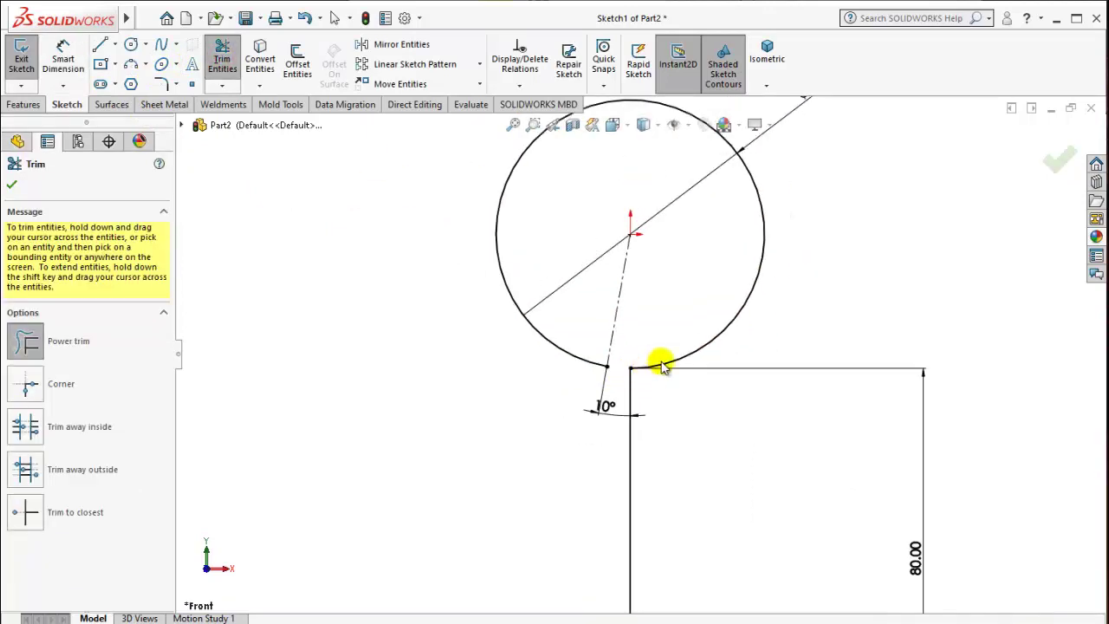
pyautogui.scroll(2, 663, 362)
pyautogui.scroll(-1, 688, 372)
pyautogui.scroll(-1, 681, 382)
pyautogui.press('Escape')
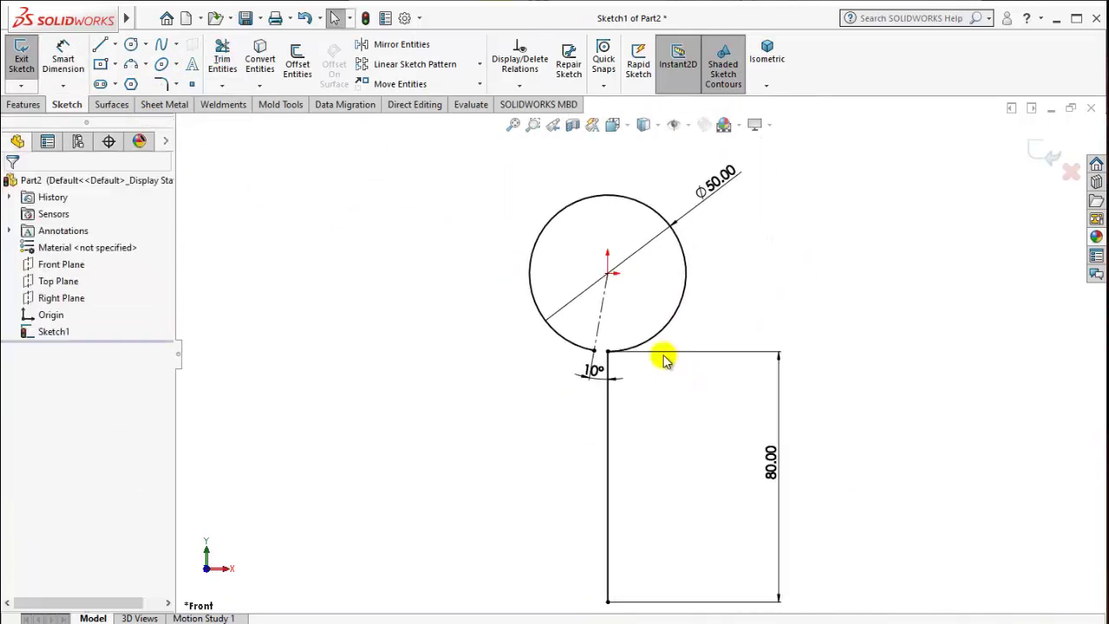
pyautogui.click(163, 83)
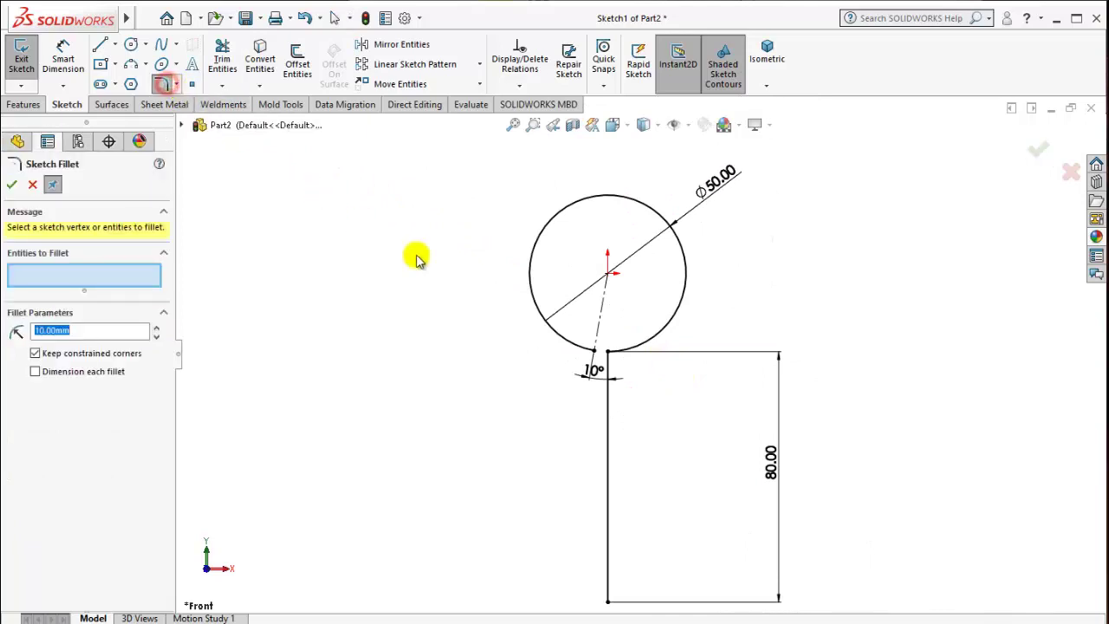
pyautogui.click(619, 356)
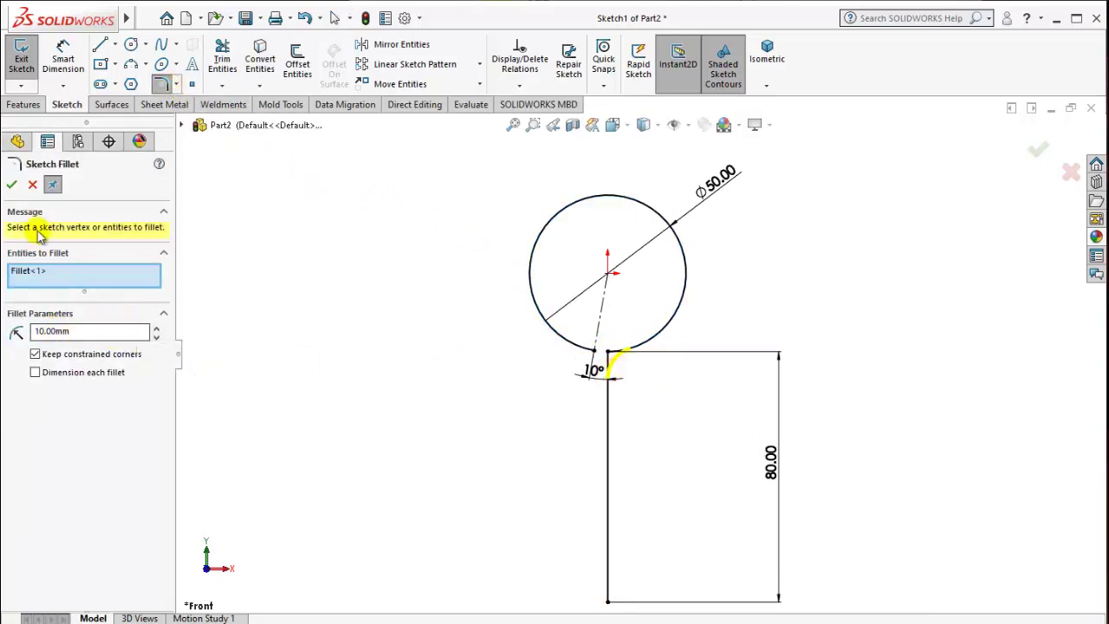
pyautogui.click(11, 183)
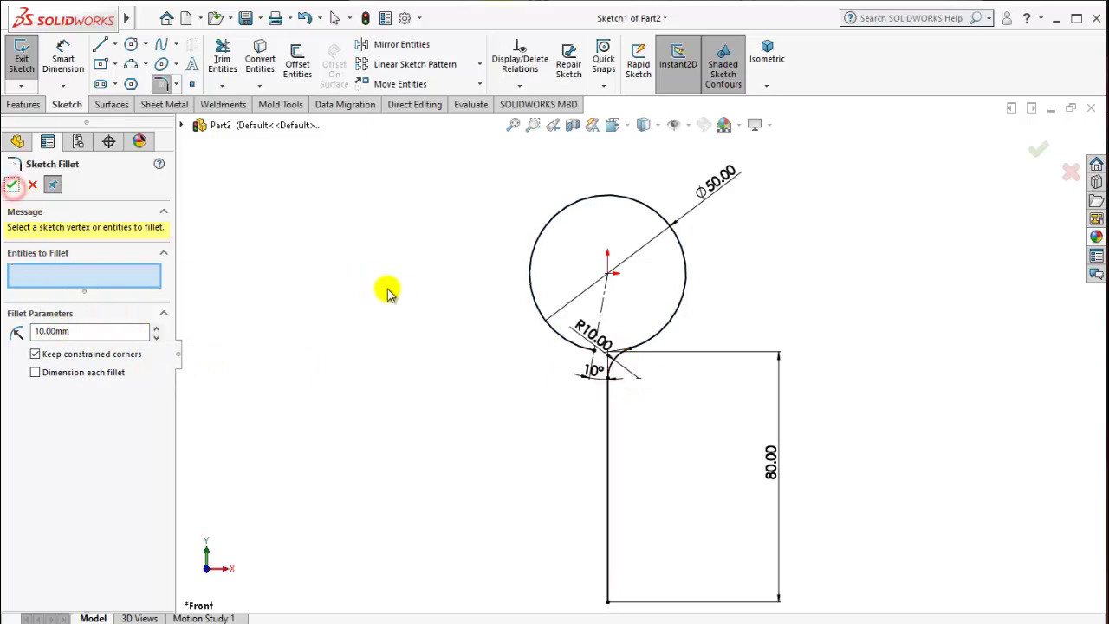
pyautogui.click(11, 184)
pyautogui.scroll(3, 640, 423)
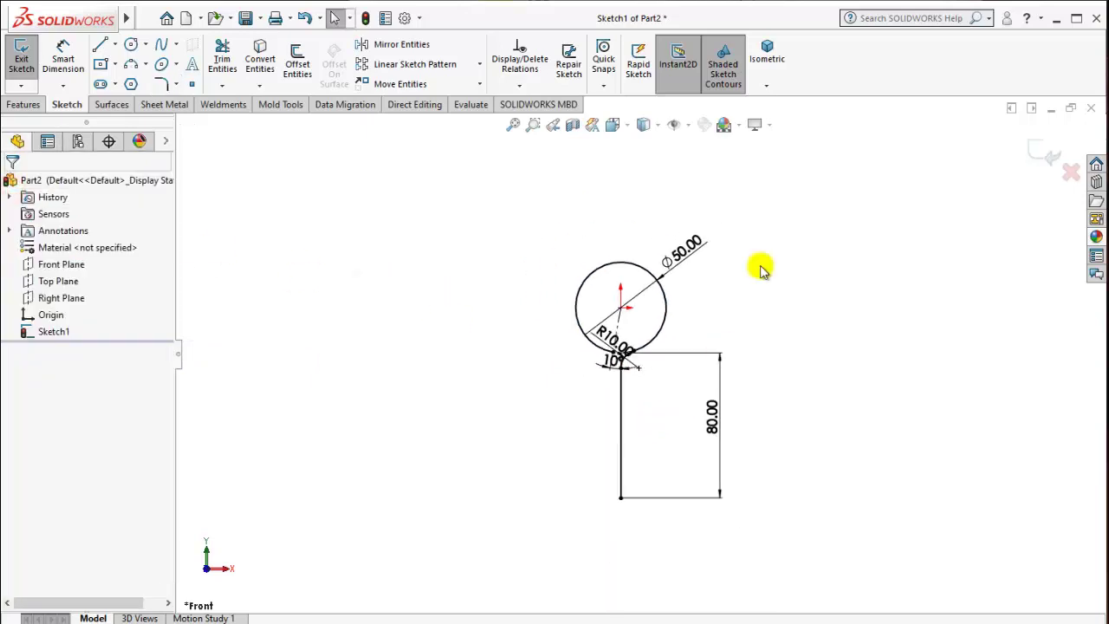
# Create Sweep1 using a 10 mm circular profile along Sketch1 as the path
pyautogui.click(767, 50)
pyautogui.moveTo(639, 339)
pyautogui.mouseDown(button='middle')
pyautogui.moveTo(701, 318)
pyautogui.moveTo(752, 347)
pyautogui.mouseUp(button='middle')
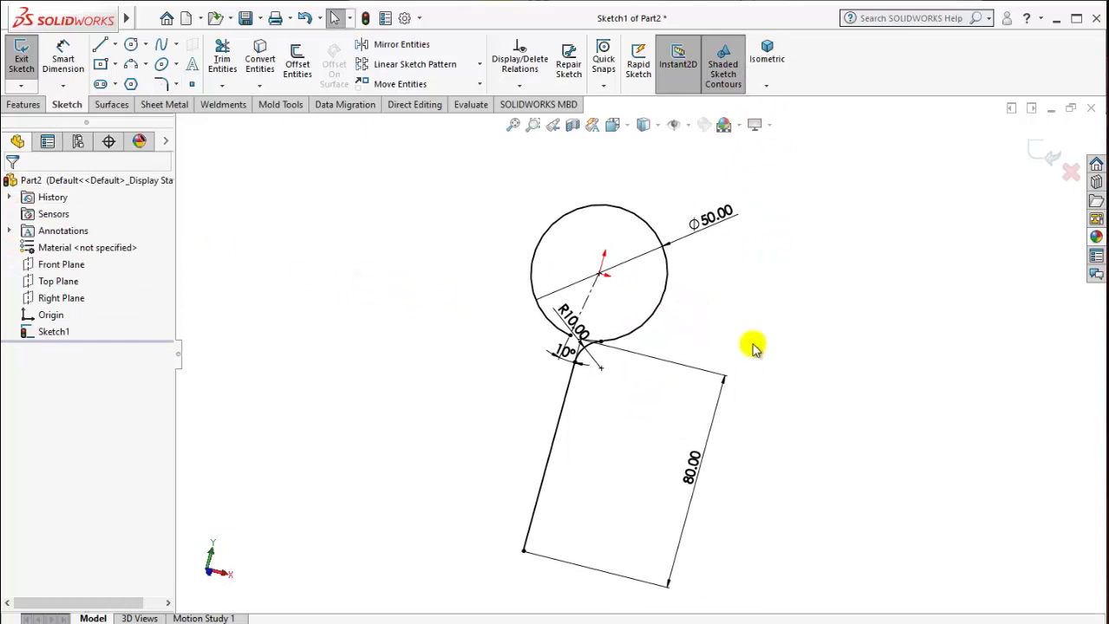
pyautogui.click(21, 108)
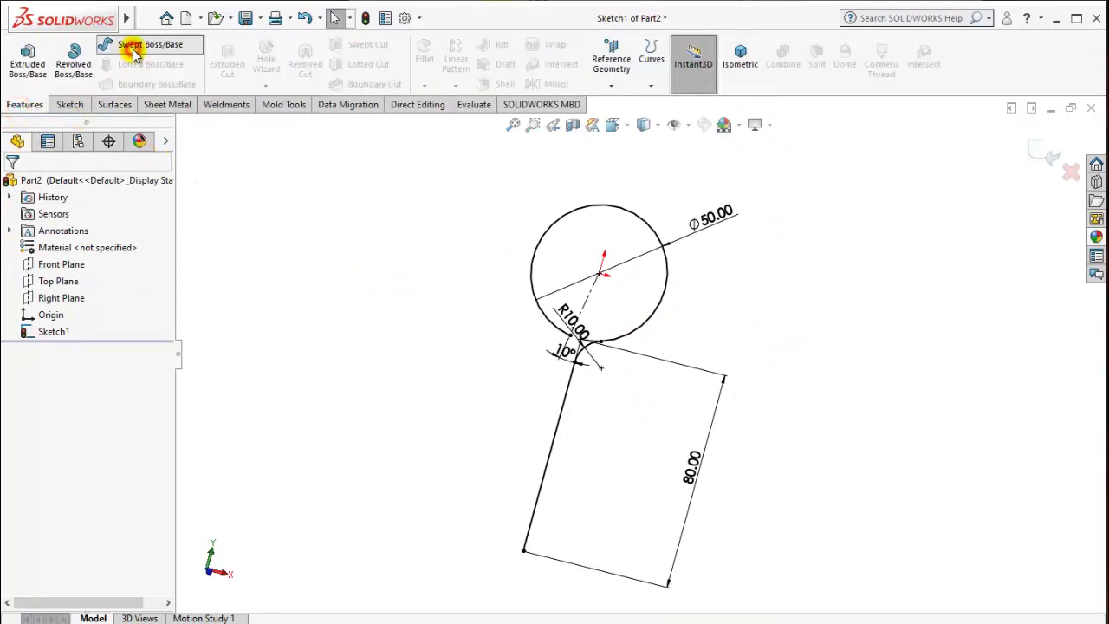
pyautogui.click(134, 52)
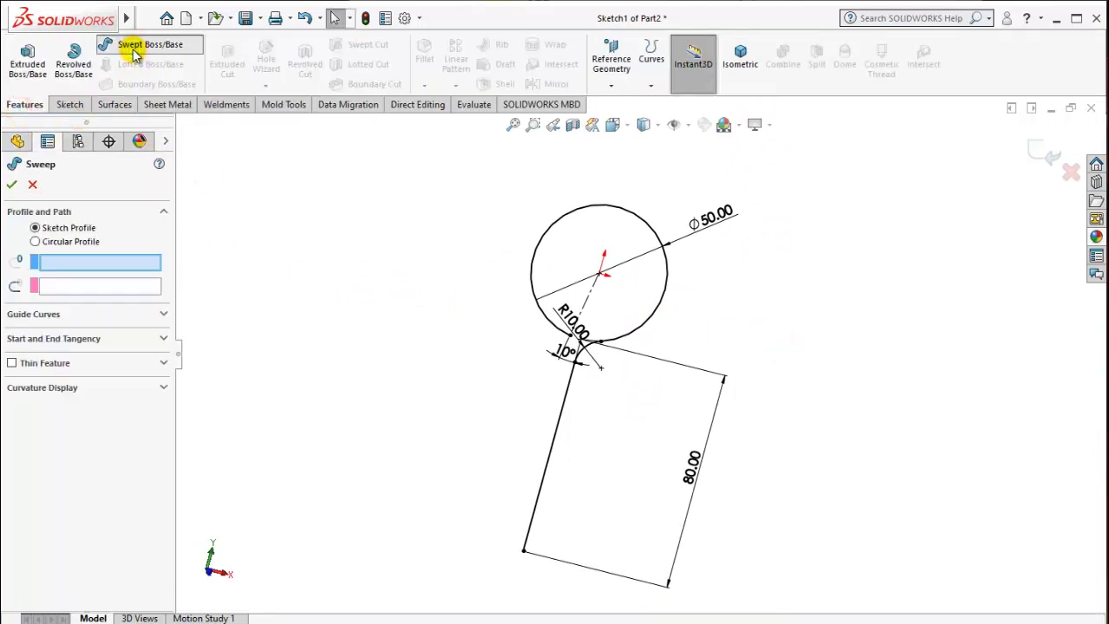
pyautogui.click(35, 242)
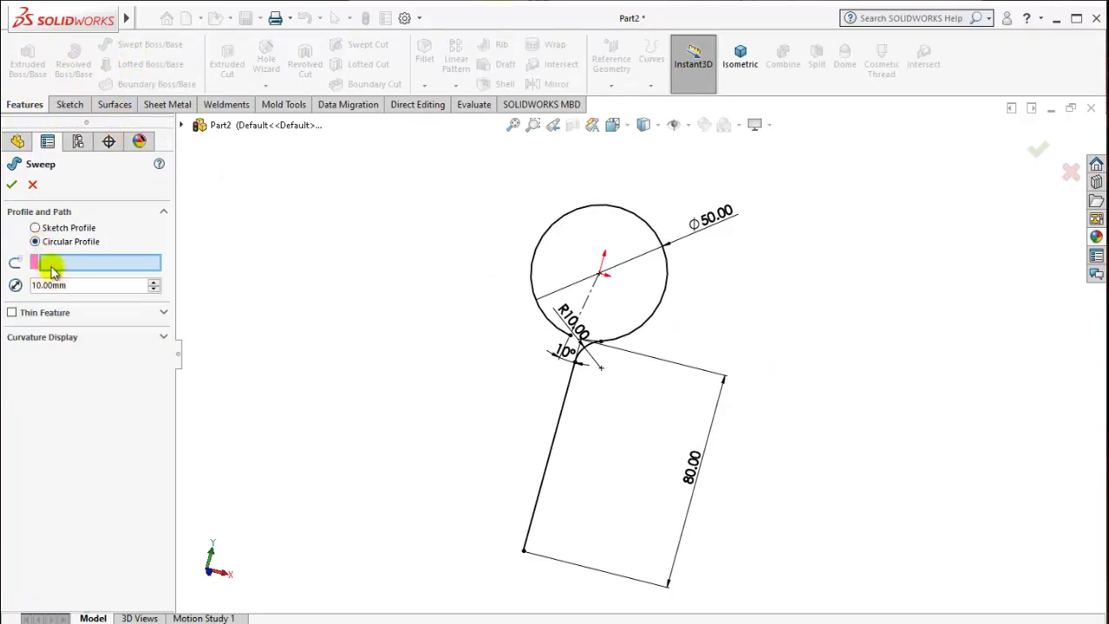
pyautogui.click(565, 405)
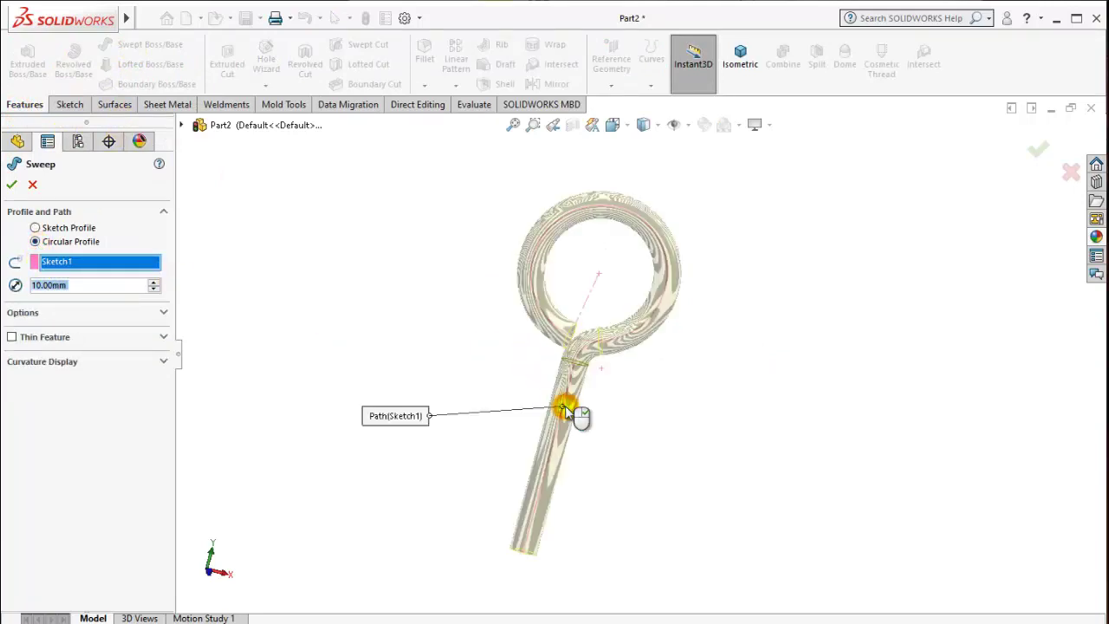
pyautogui.moveTo(565, 412); pyautogui.dragTo(564, 371, button='middle')
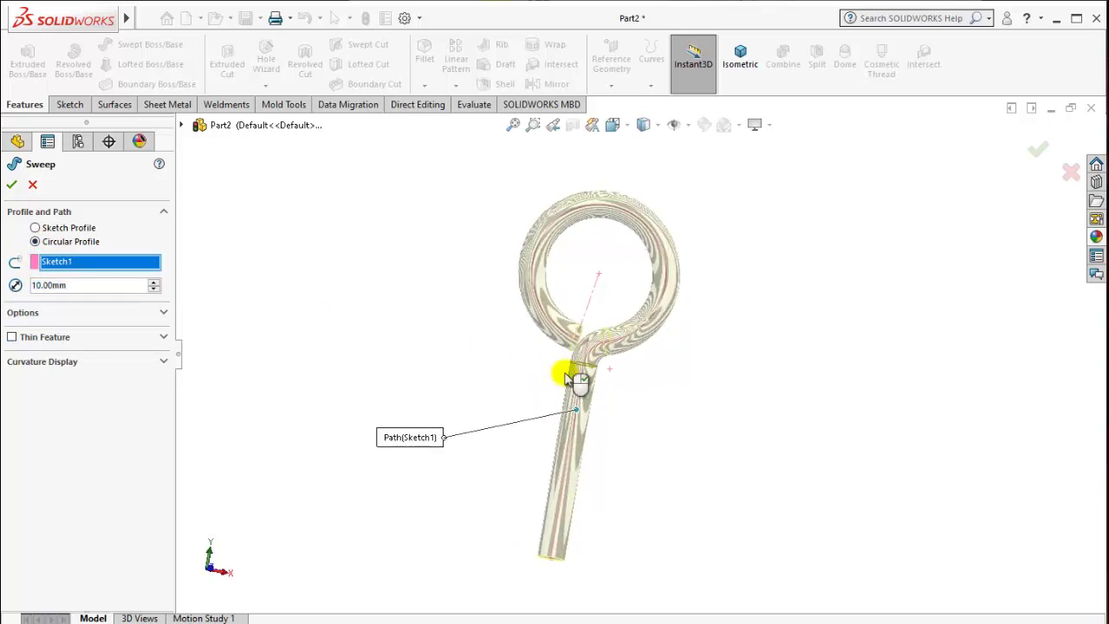
pyautogui.click(12, 185)
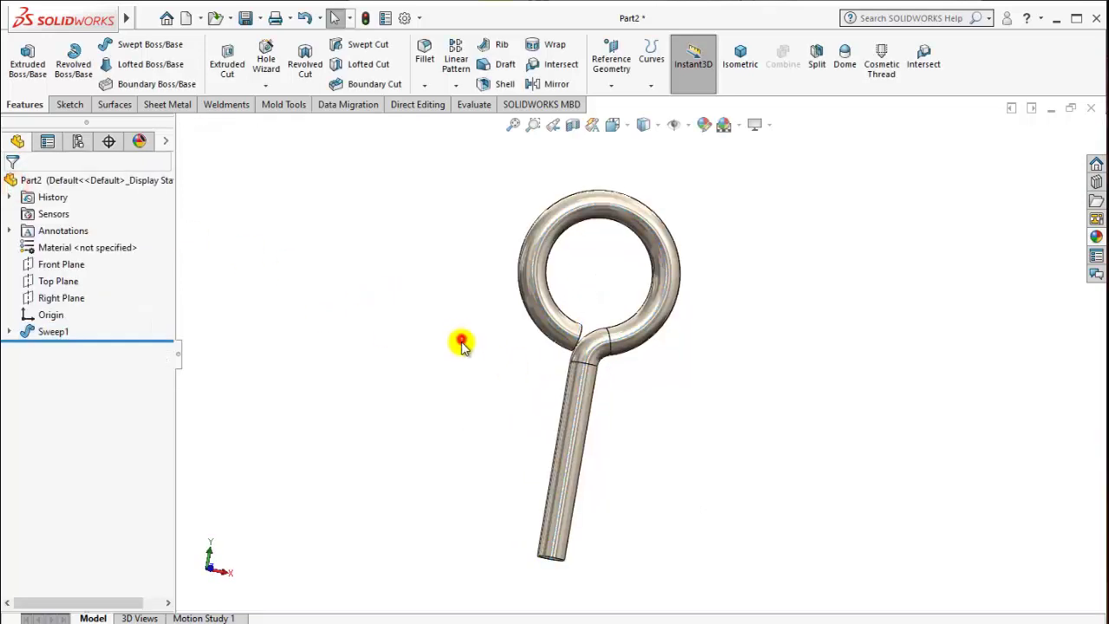
pyautogui.moveTo(454, 339)
pyautogui.mouseDown(button='middle')
pyautogui.moveTo(631, 384)
pyautogui.moveTo(585, 390)
pyautogui.moveTo(569, 317)
pyautogui.moveTo(589, 446)
pyautogui.mouseUp(button='middle')
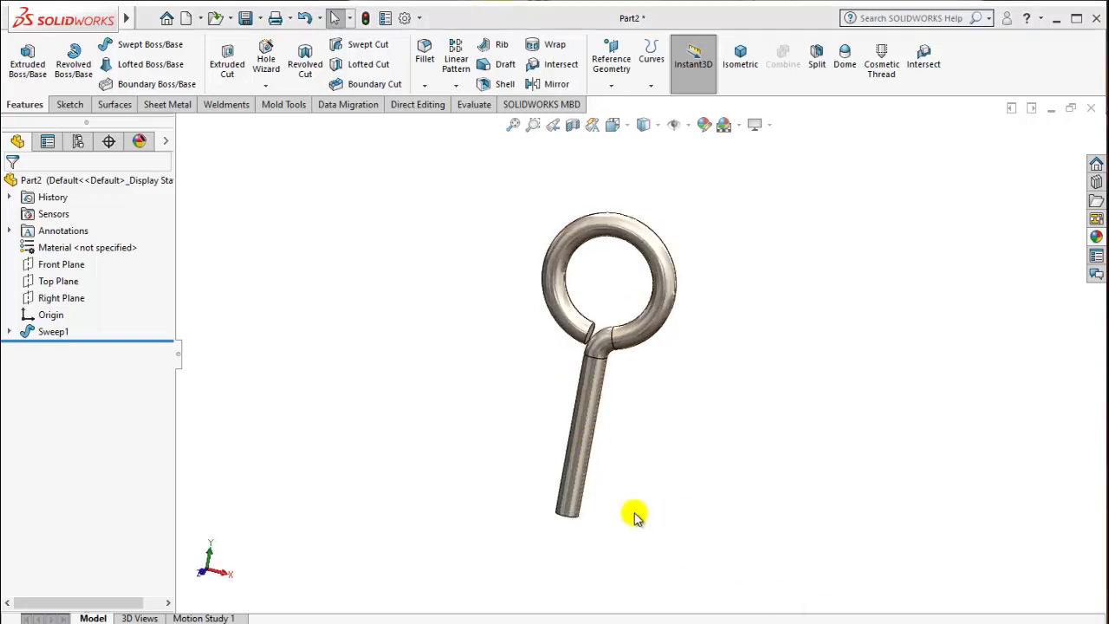
pyautogui.moveTo(635, 516); pyautogui.dragTo(637, 429, button='middle')
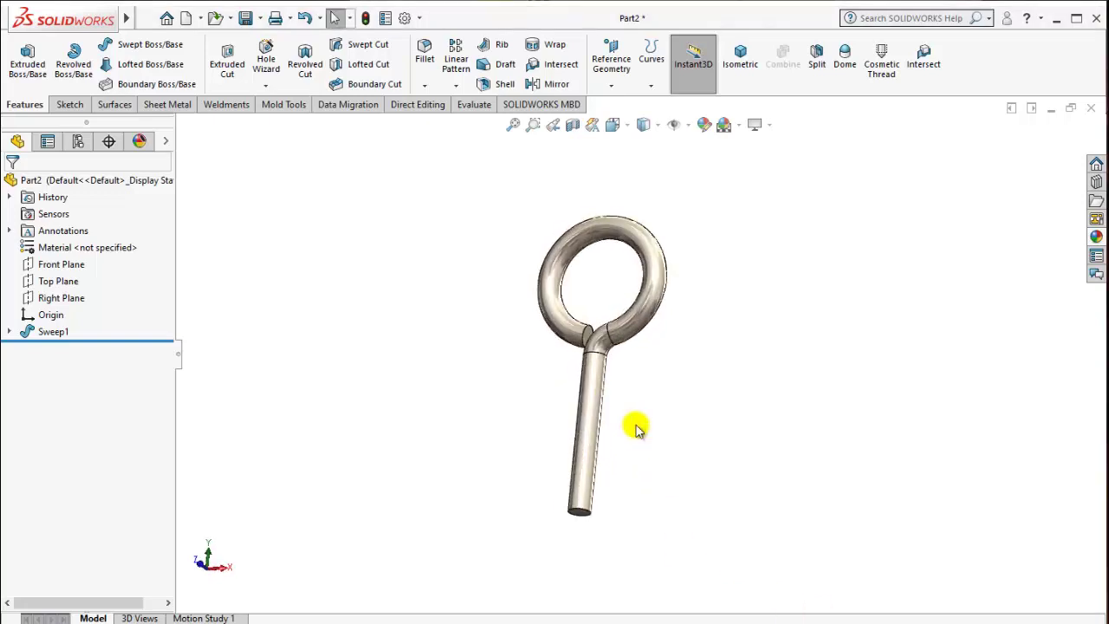
pyautogui.moveTo(638, 474)
pyautogui.mouseDown(button='middle')
pyautogui.moveTo(652, 413)
pyautogui.moveTo(636, 421)
pyautogui.mouseUp(button='middle')
pyautogui.scroll(-3, 617, 418)
# Sketch a 6 mm diameter circle at the origin on the shank's end face (Sketch10)
pyautogui.click(584, 438)
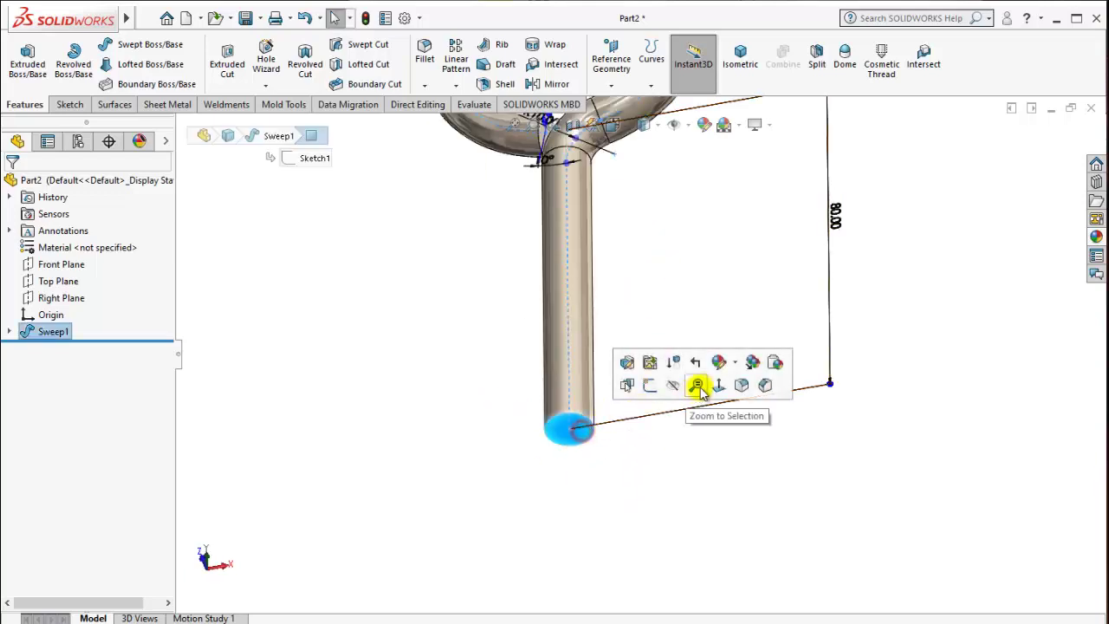
pyautogui.click(701, 384)
pyautogui.click(656, 337)
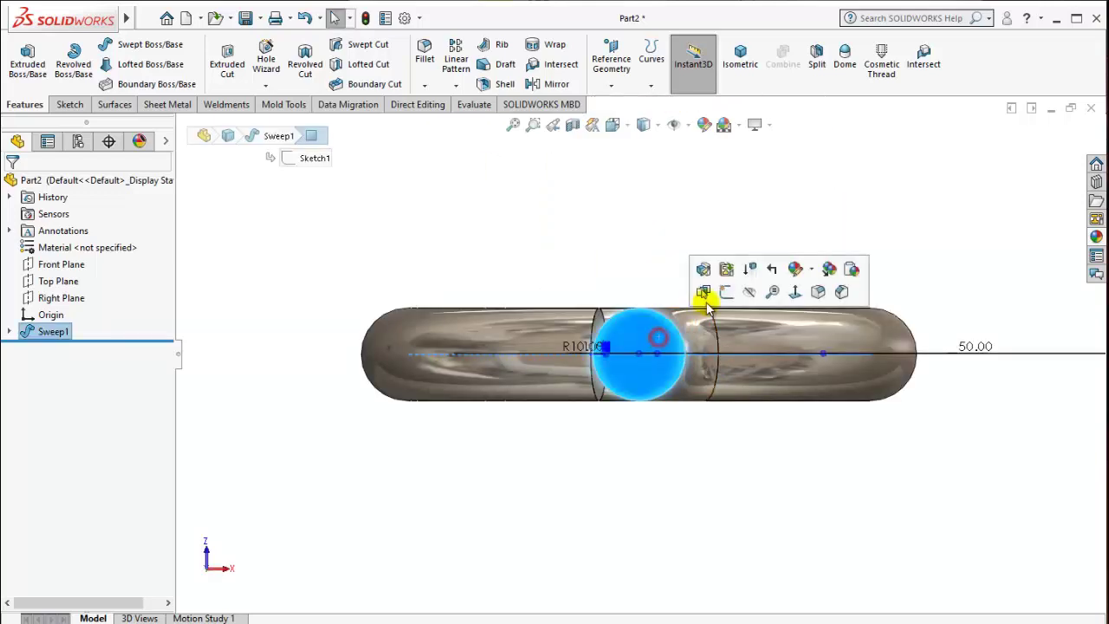
pyautogui.click(713, 289)
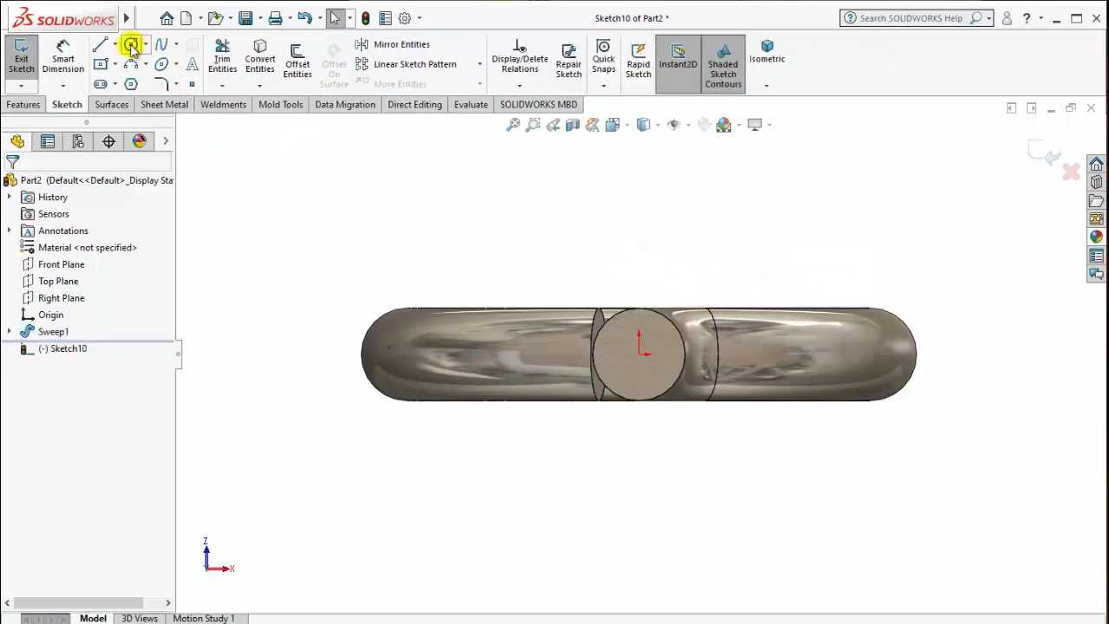
pyautogui.click(130, 45)
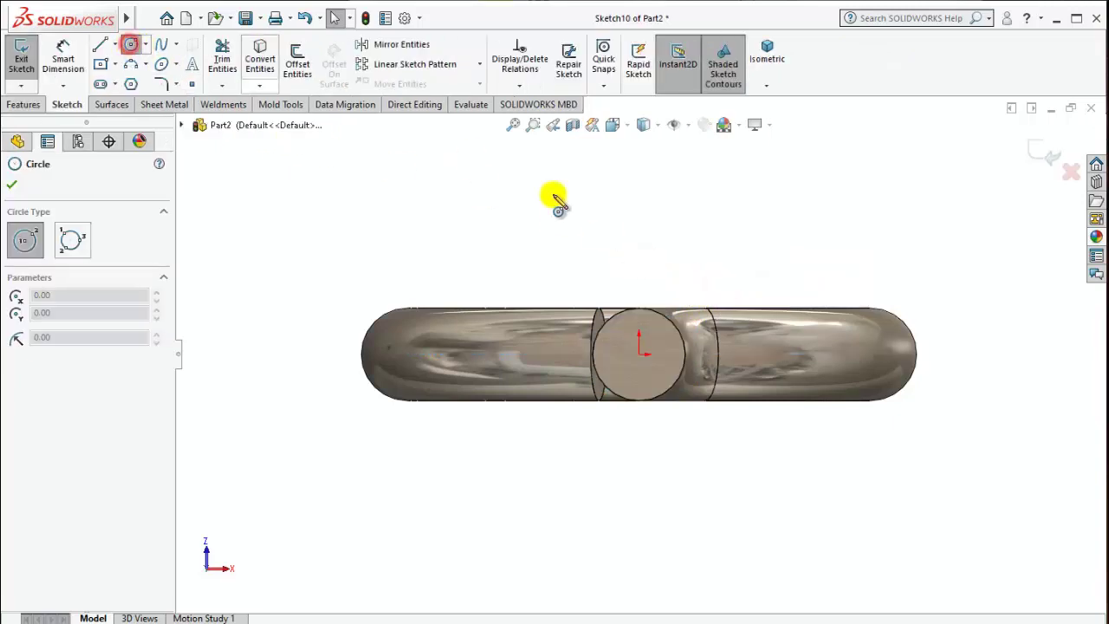
pyautogui.click(641, 354)
pyautogui.click(633, 344)
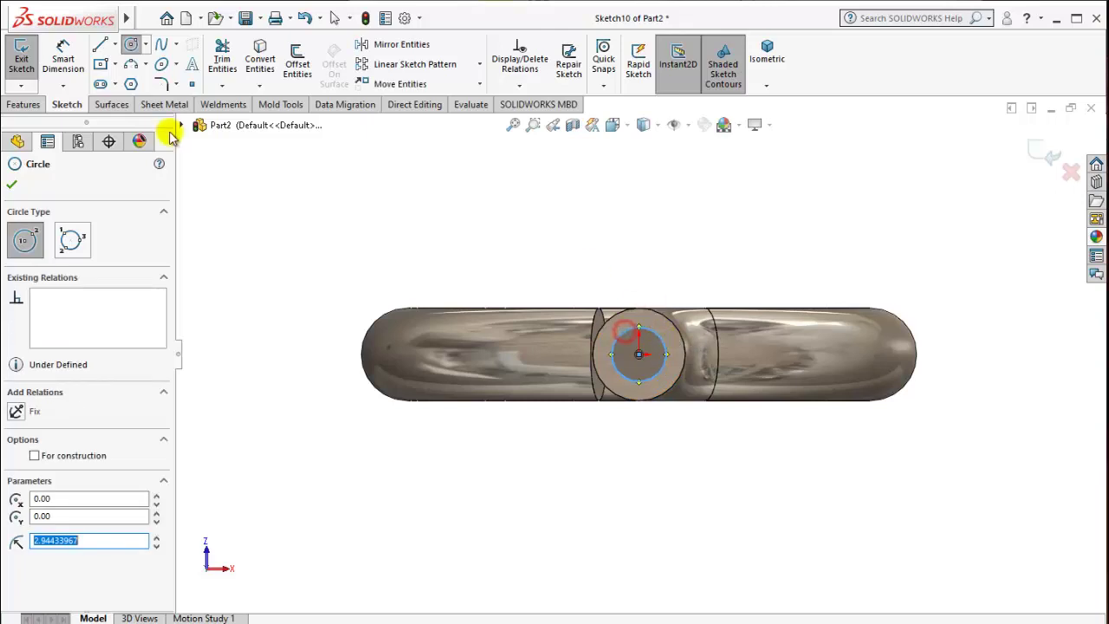
pyautogui.click(63, 57)
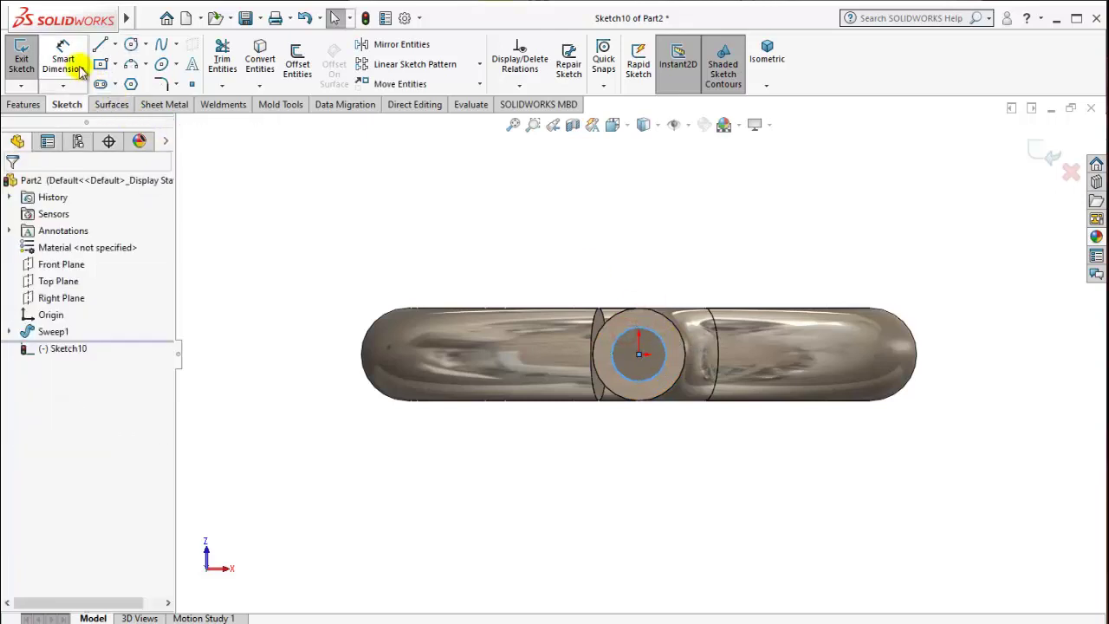
pyautogui.click(642, 332)
pyautogui.click(719, 286)
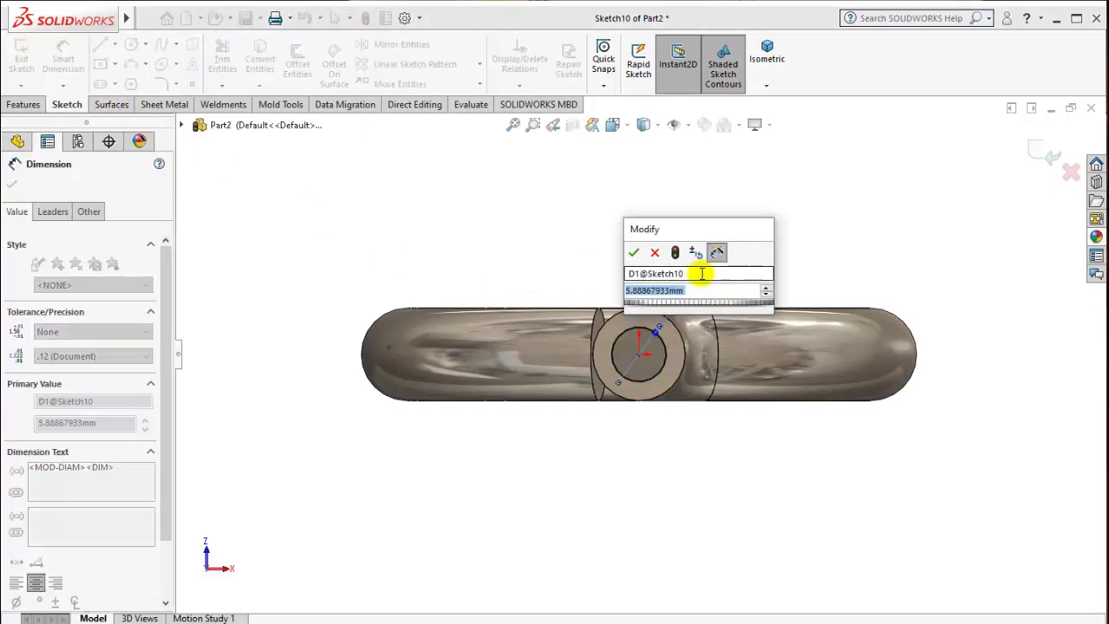
pyautogui.write('6')
pyautogui.click(636, 254)
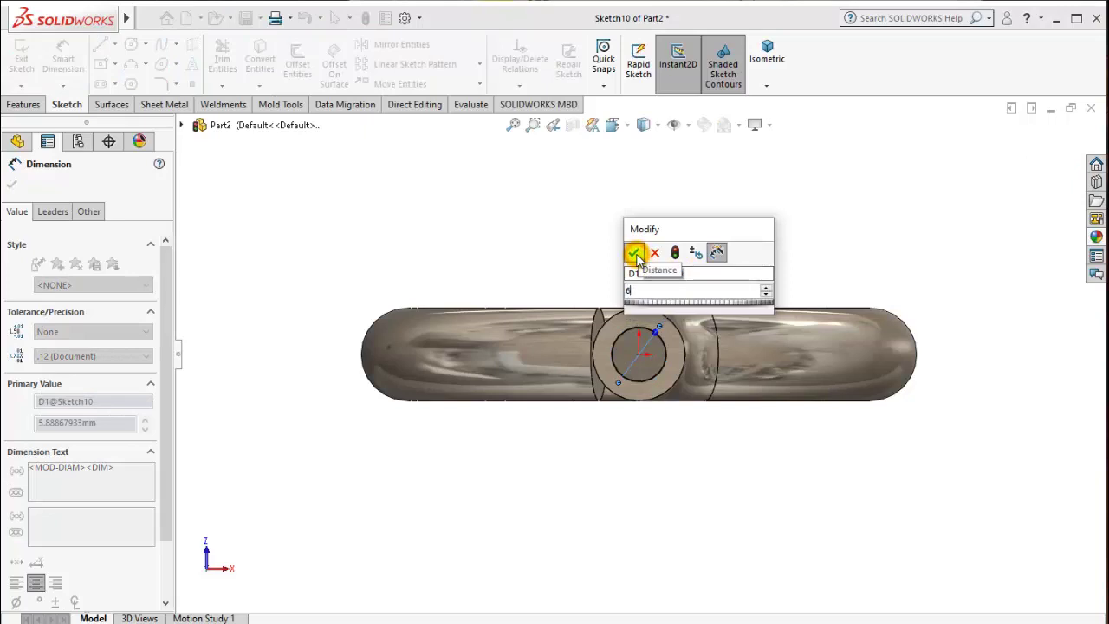
pyautogui.moveTo(762, 247)
pyautogui.mouseDown(button='middle')
pyautogui.moveTo(730, 284)
pyautogui.moveTo(650, 460)
pyautogui.mouseUp(button='middle')
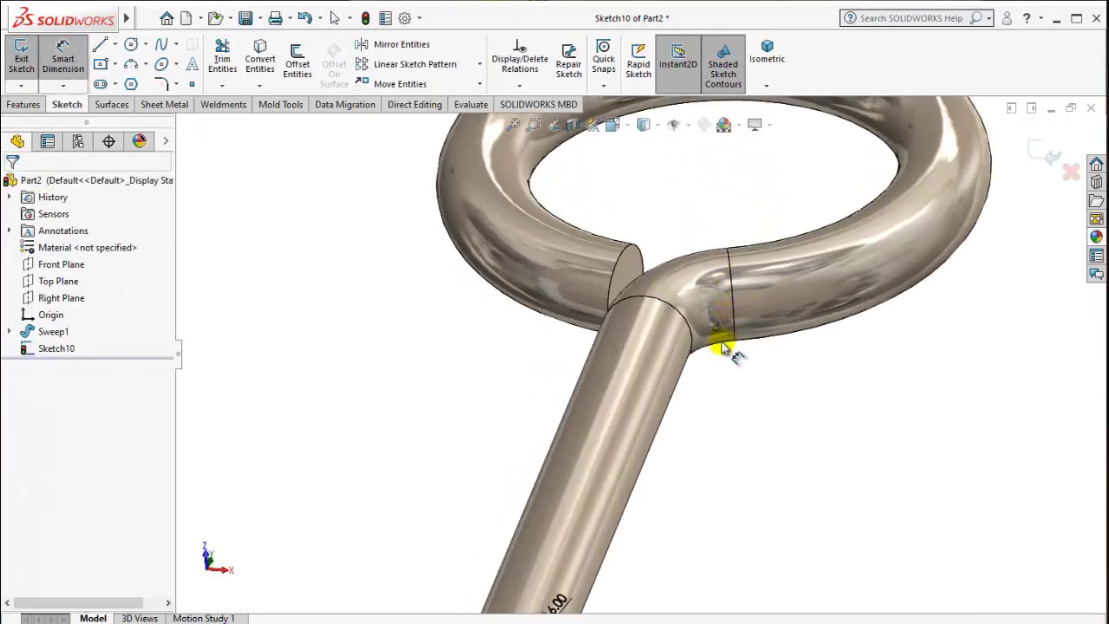
# Start an Extruded Cut from the 6 mm circle with a trial 60 mm depth
pyautogui.click(32, 106)
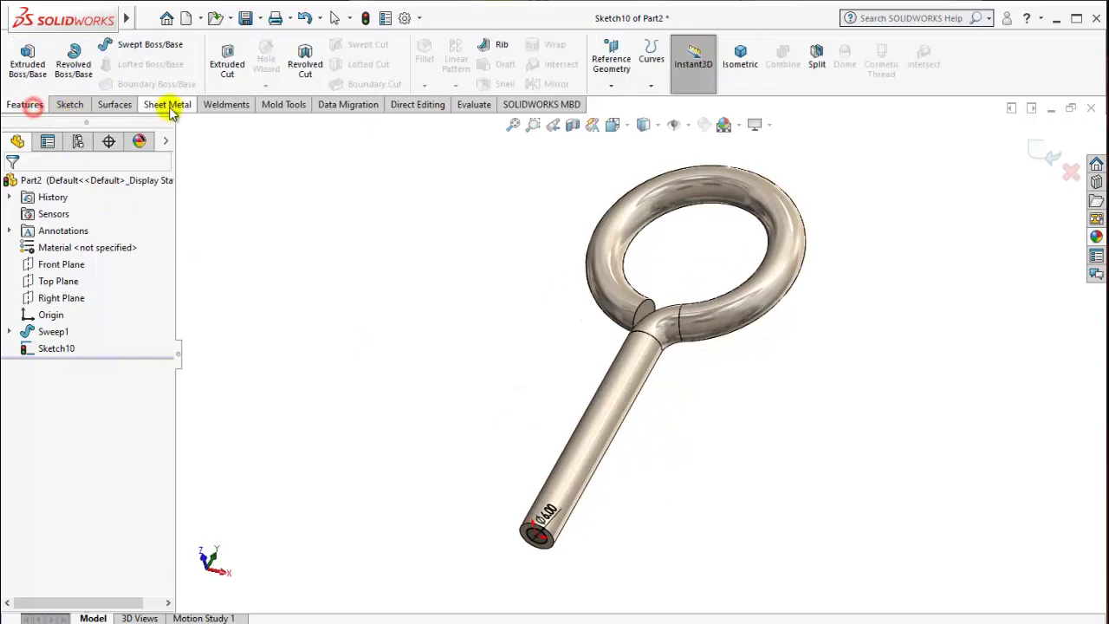
pyautogui.click(222, 80)
pyautogui.moveTo(546, 459); pyautogui.dragTo(538, 504, button='middle')
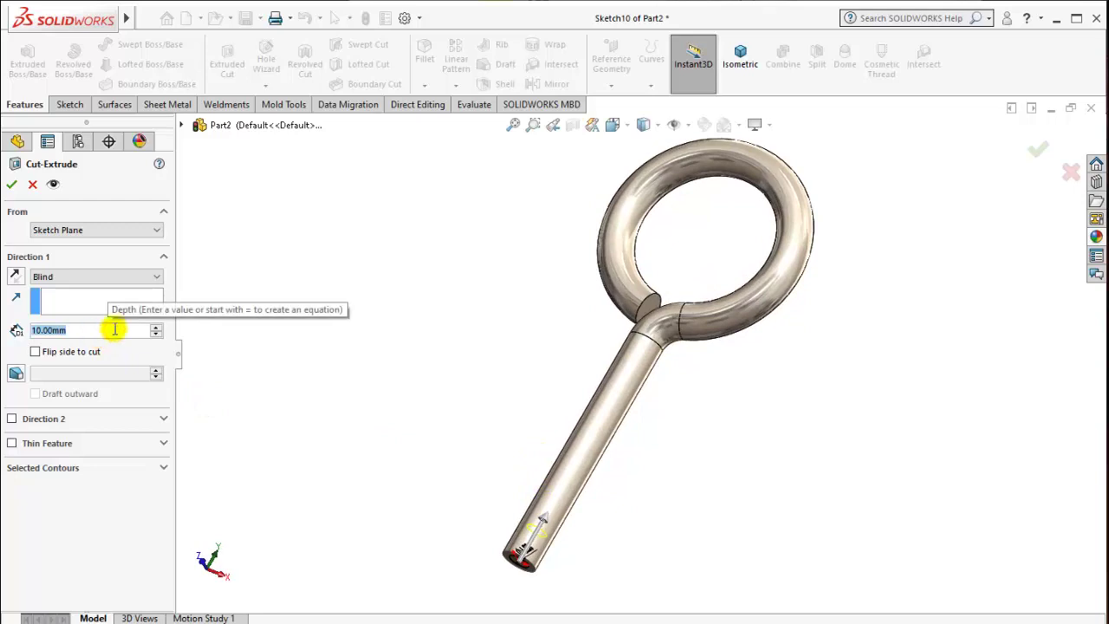
pyautogui.write('60')
pyautogui.click(304, 382)
pyautogui.moveTo(396, 386); pyautogui.dragTo(453, 465, button='middle')
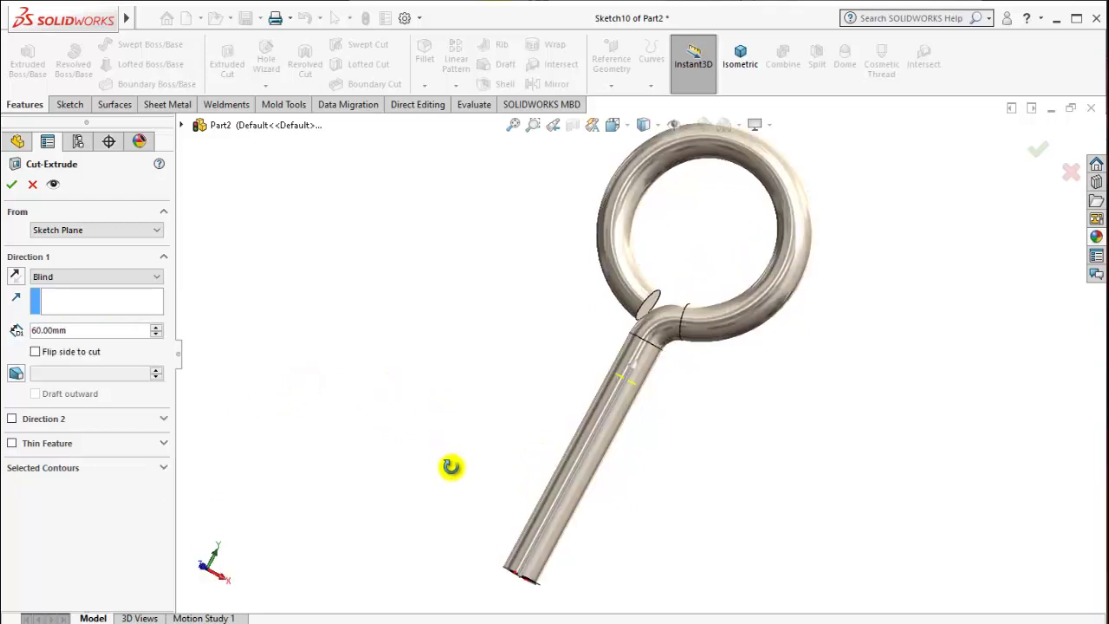
pyautogui.moveTo(553, 414)
pyautogui.mouseDown(button='middle')
pyautogui.moveTo(560, 436)
pyautogui.moveTo(598, 436)
pyautogui.moveTo(573, 444)
pyautogui.mouseUp(button='middle')
# Change the cut depth to 45 mm and confirm Cut-Extrude1, narrowing the shank end
pyautogui.click(156, 335)
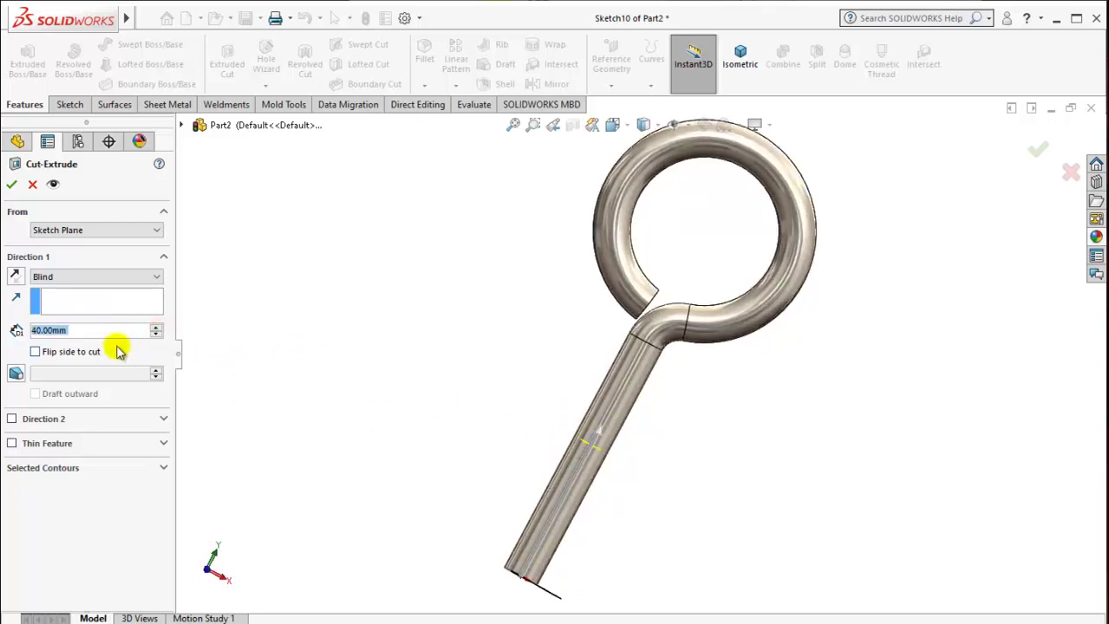
pyautogui.write('45')
pyautogui.press('Return')
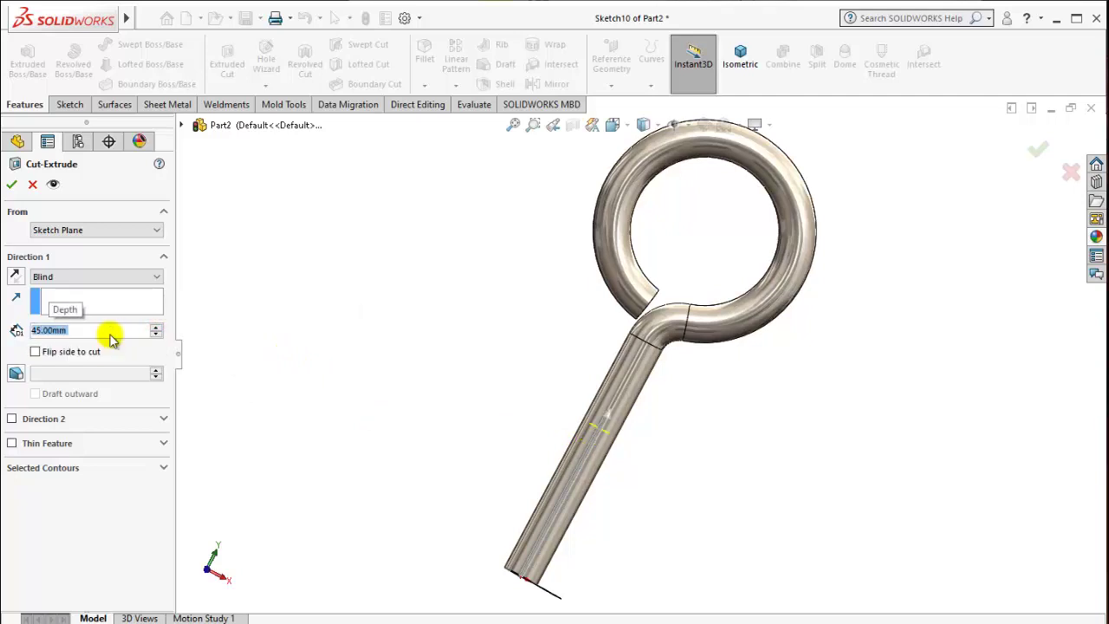
pyautogui.moveTo(436, 347); pyautogui.dragTo(583, 493, button='middle')
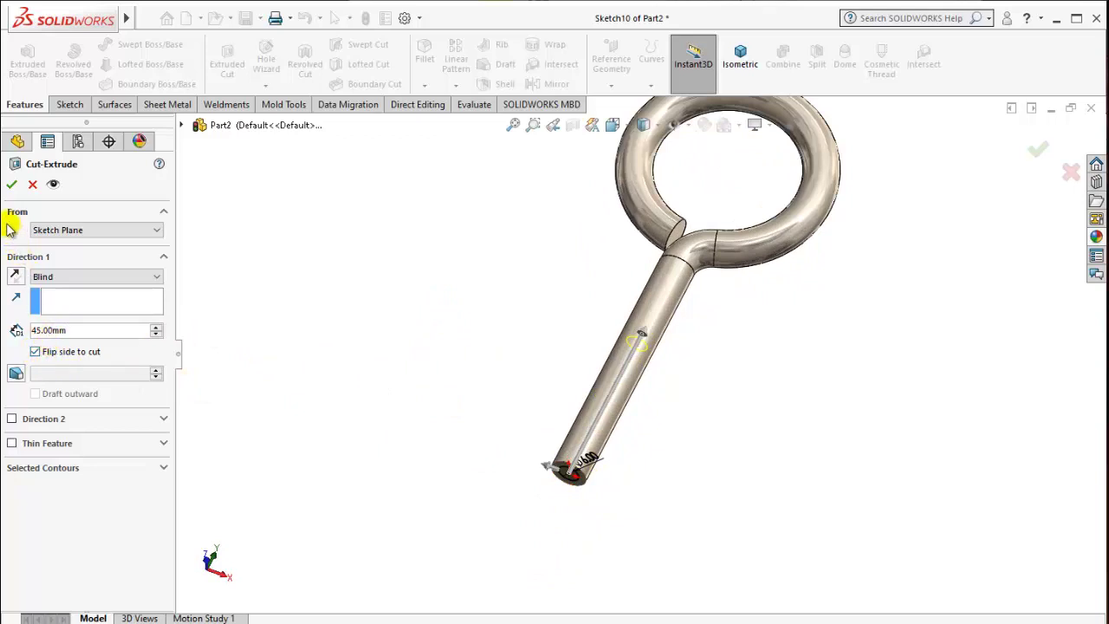
pyautogui.click(11, 189)
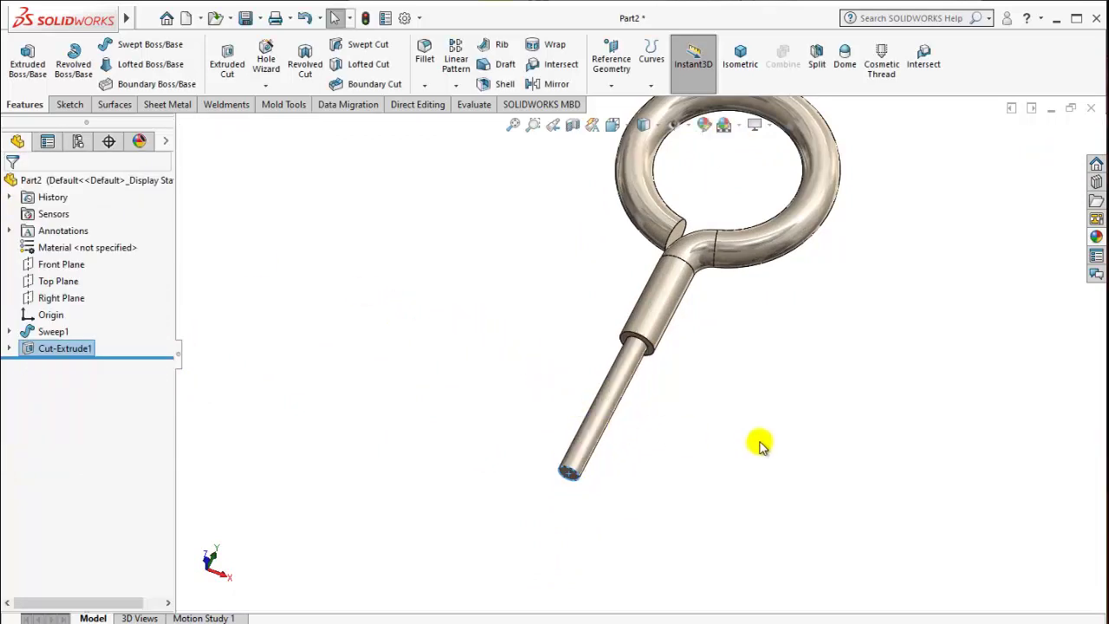
pyautogui.moveTo(680, 410)
pyautogui.mouseDown(button='middle')
pyautogui.moveTo(639, 463)
pyautogui.moveTo(669, 350)
pyautogui.moveTo(535, 329)
pyautogui.moveTo(637, 269)
pyautogui.moveTo(837, 313)
pyautogui.moveTo(592, 339)
pyautogui.moveTo(599, 410)
pyautogui.mouseUp(button='middle')
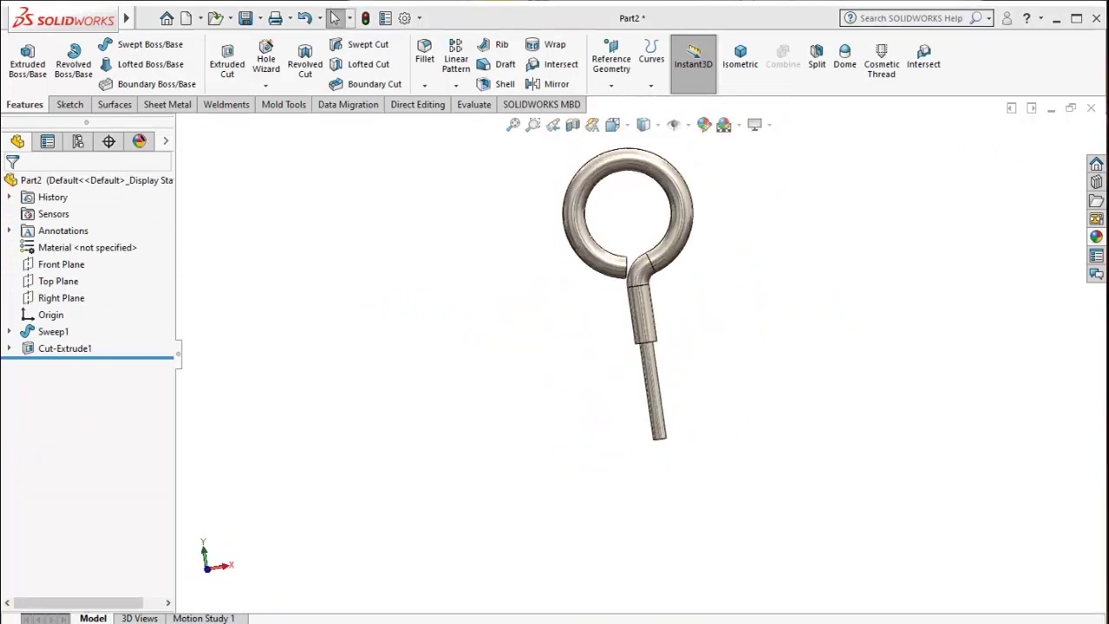
pyautogui.moveTo(793, 473); pyautogui.dragTo(824, 371, button='middle')
pyautogui.scroll(-3, 796, 366)
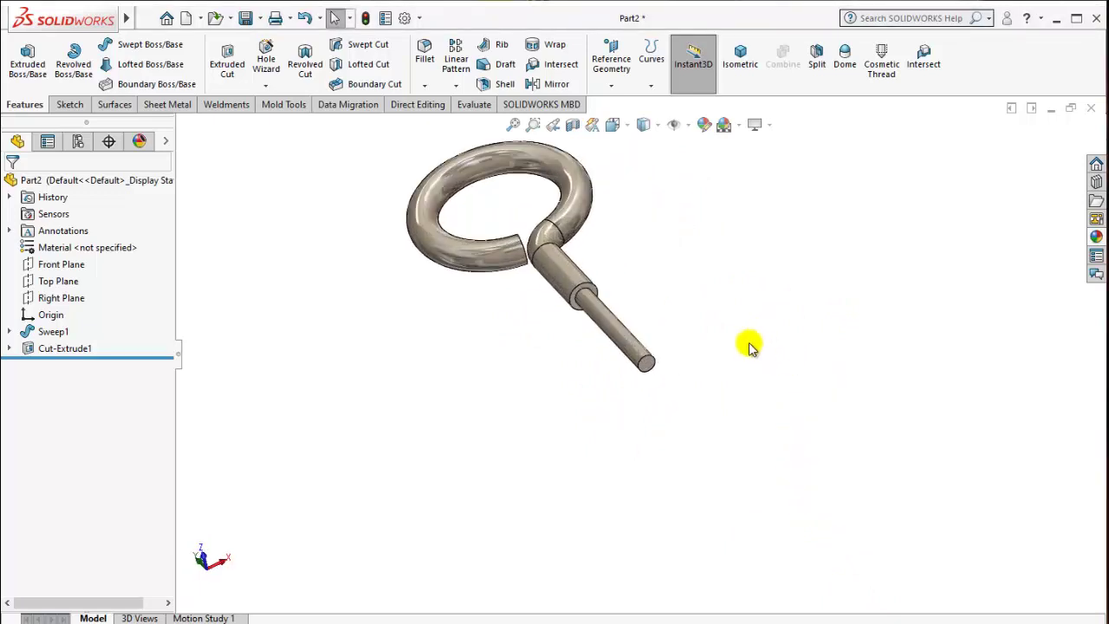
# Add a 2 mm chamfer (Chamfer1) to the shank's step edge
pyautogui.click(425, 85)
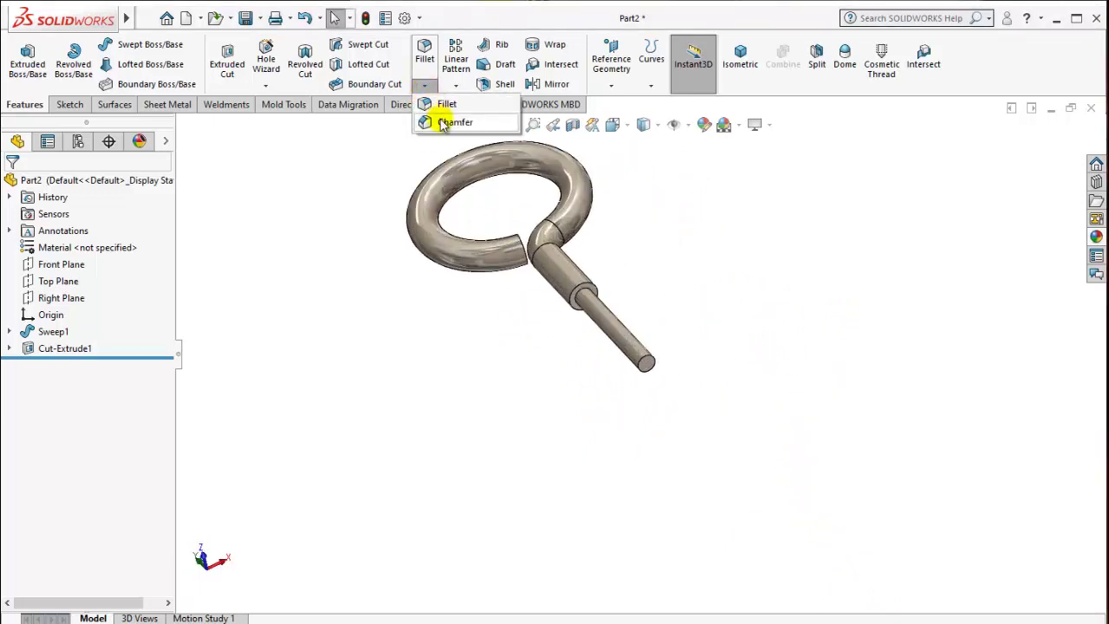
pyautogui.click(442, 123)
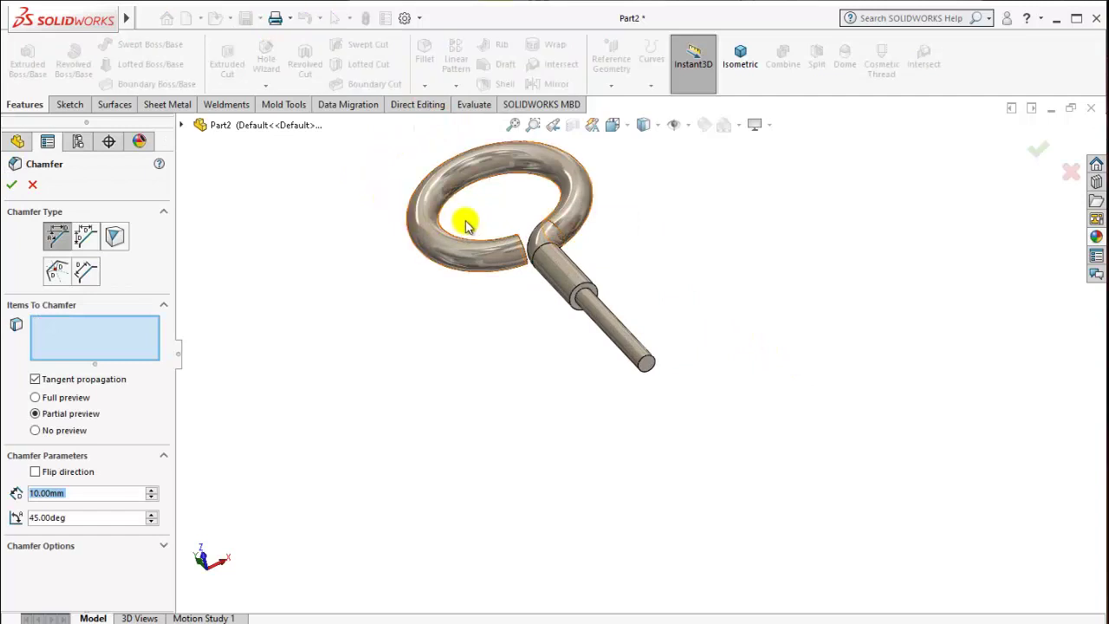
pyautogui.scroll(-3, 552, 258)
pyautogui.click(637, 328)
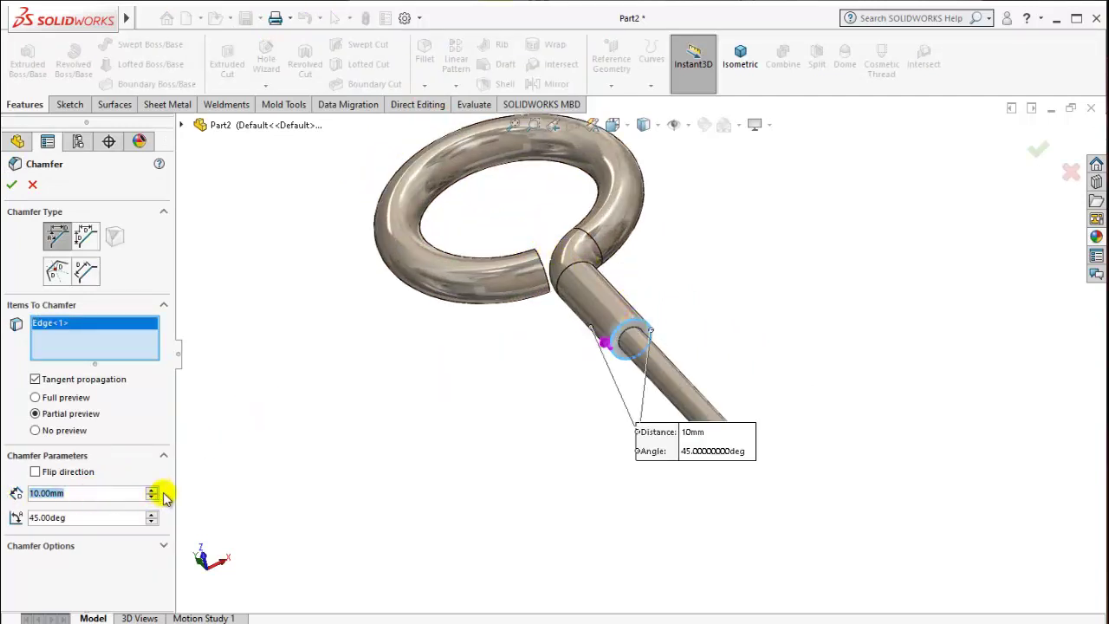
pyautogui.write('2')
pyautogui.click(339, 457)
pyautogui.moveTo(514, 453)
pyautogui.mouseDown(button='middle')
pyautogui.moveTo(575, 404)
pyautogui.moveTo(591, 439)
pyautogui.moveTo(572, 460)
pyautogui.mouseUp(button='middle')
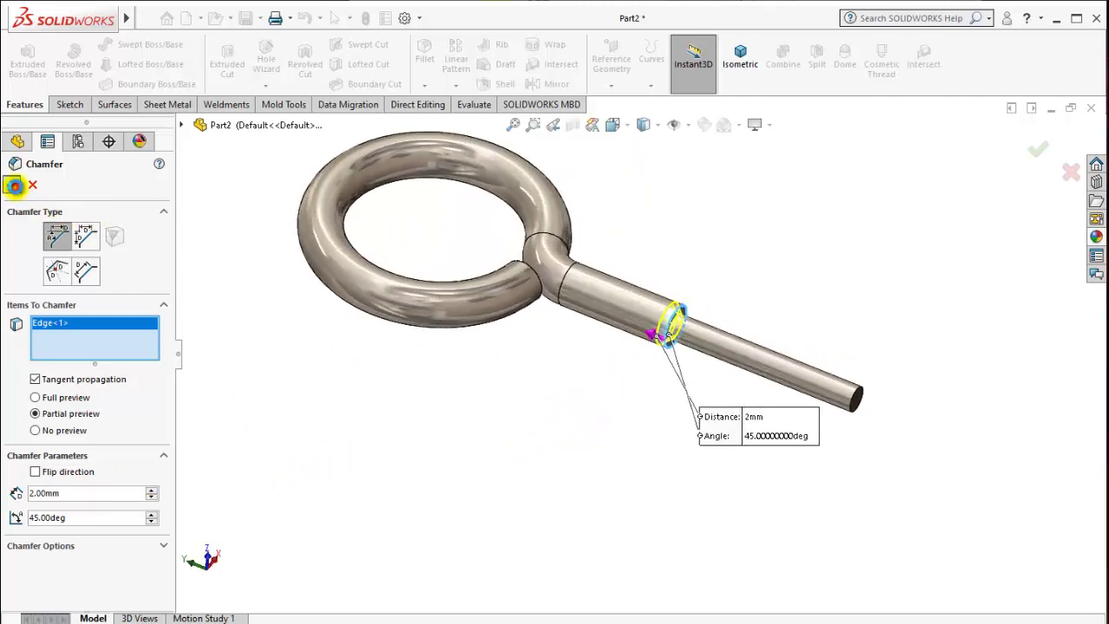
pyautogui.click(15, 185)
pyautogui.moveTo(713, 218); pyautogui.dragTo(702, 305, button='middle')
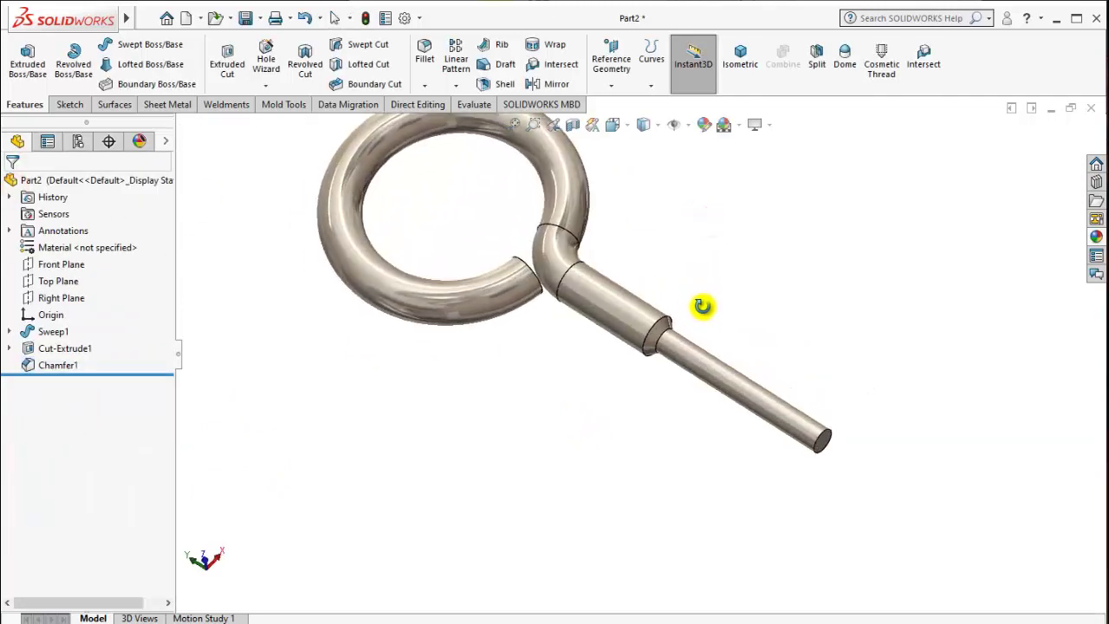
# Chamfer the thin shank's tip edge at 8 mm and 20° to form a point
pyautogui.click(425, 85)
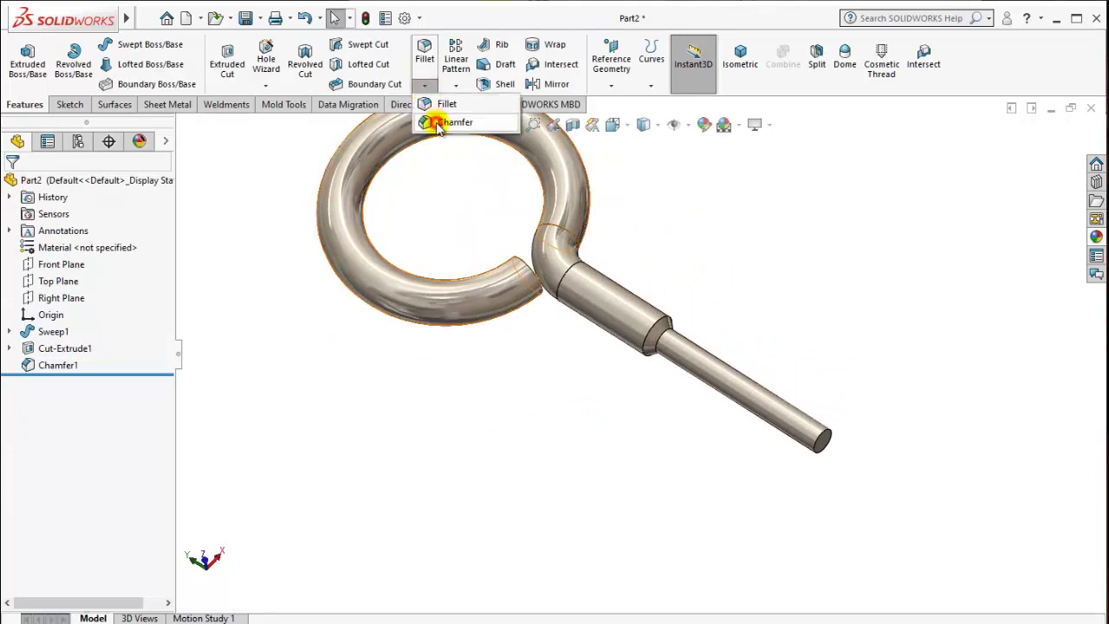
pyautogui.click(446, 123)
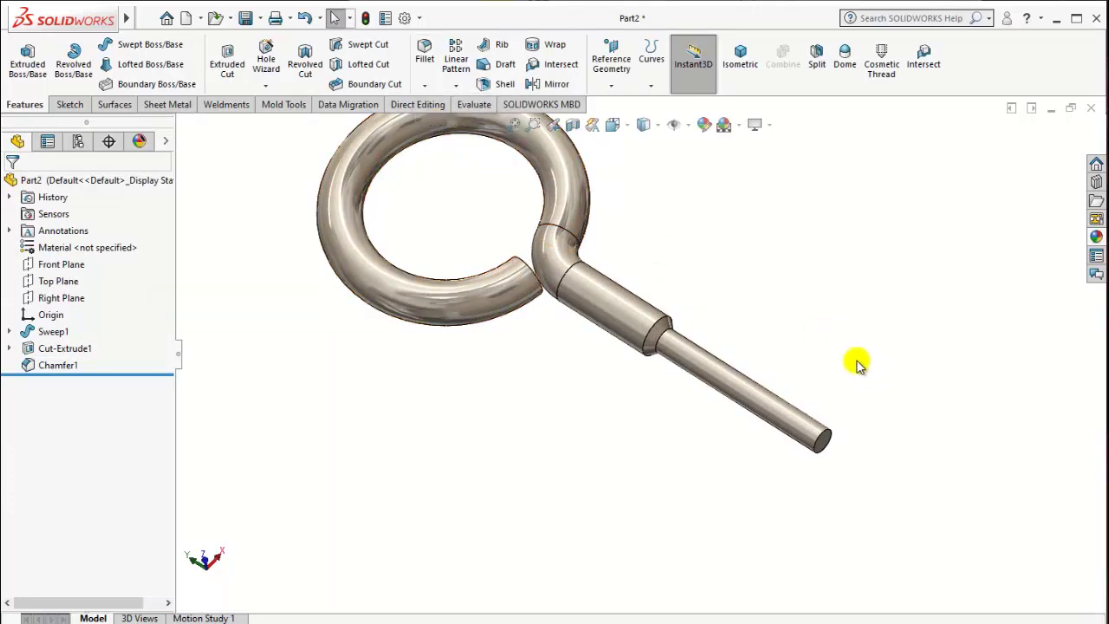
pyautogui.click(821, 434)
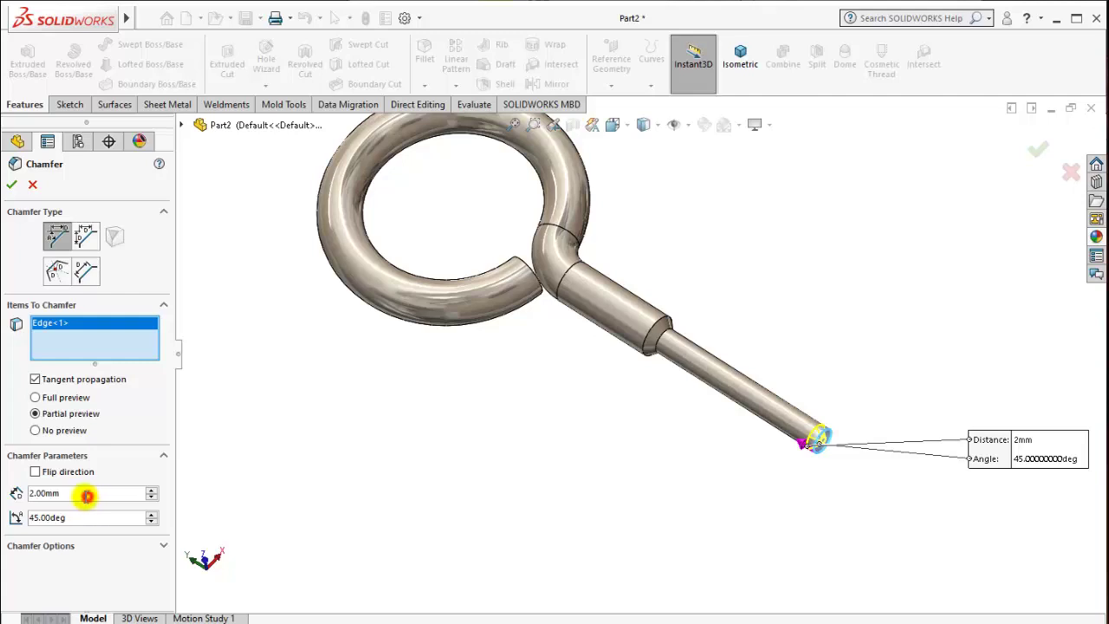
pyautogui.write('8')
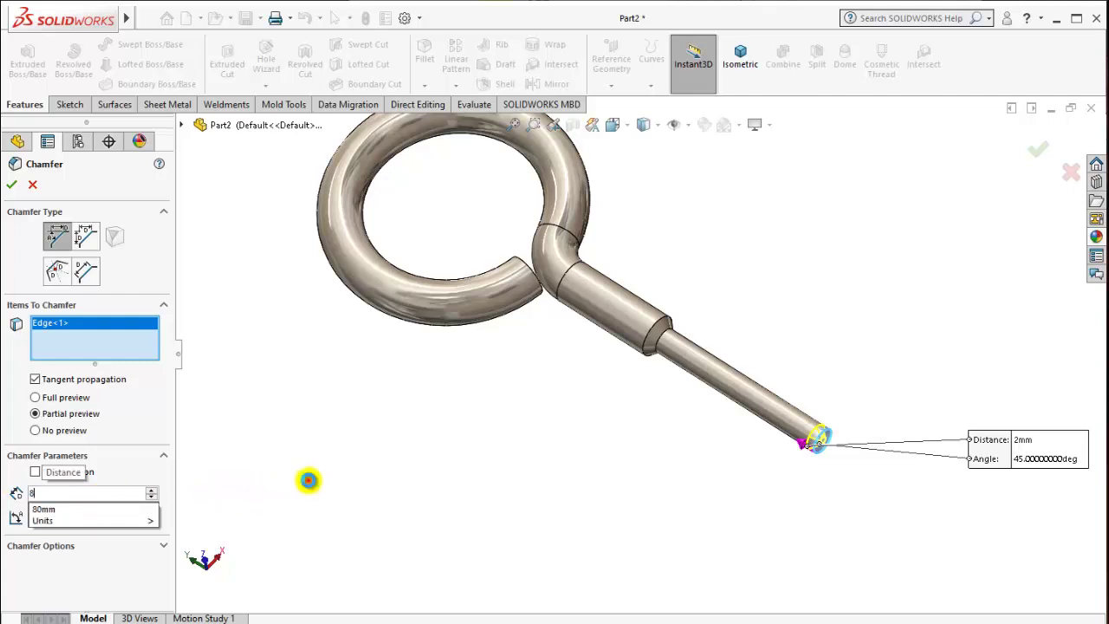
pyautogui.press('Return')
pyautogui.doubleClick(94, 518)
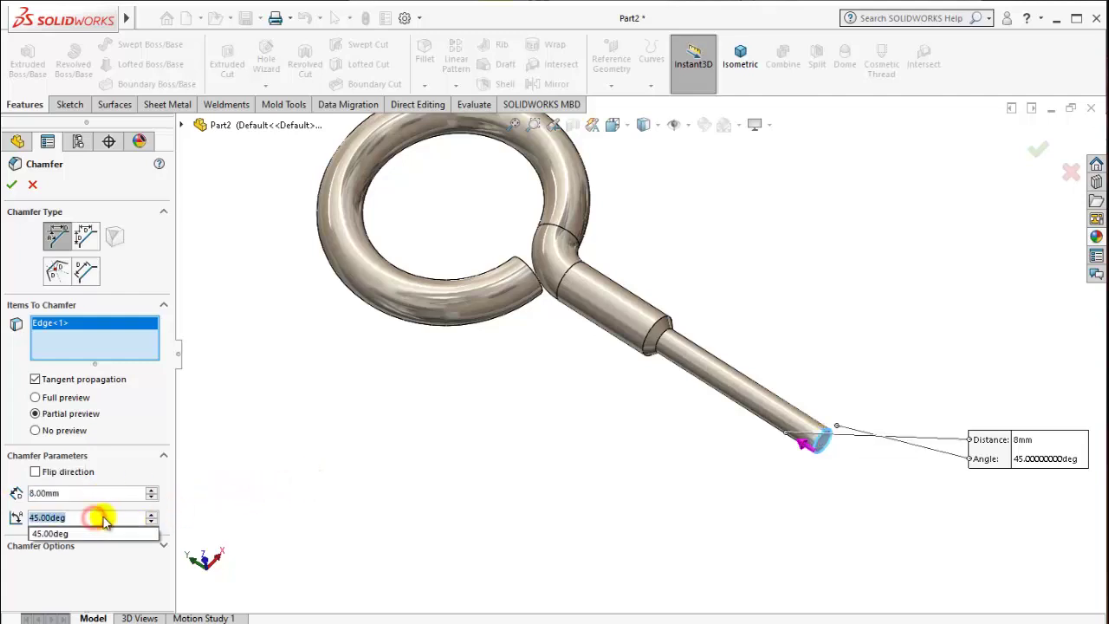
pyautogui.write('20')
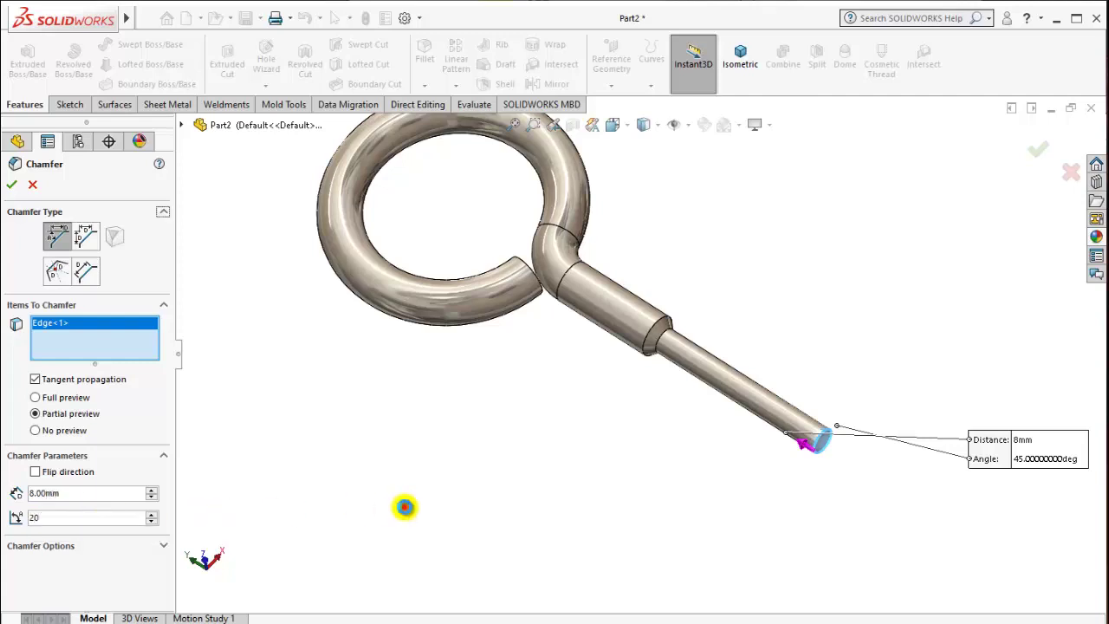
pyautogui.click(404, 508)
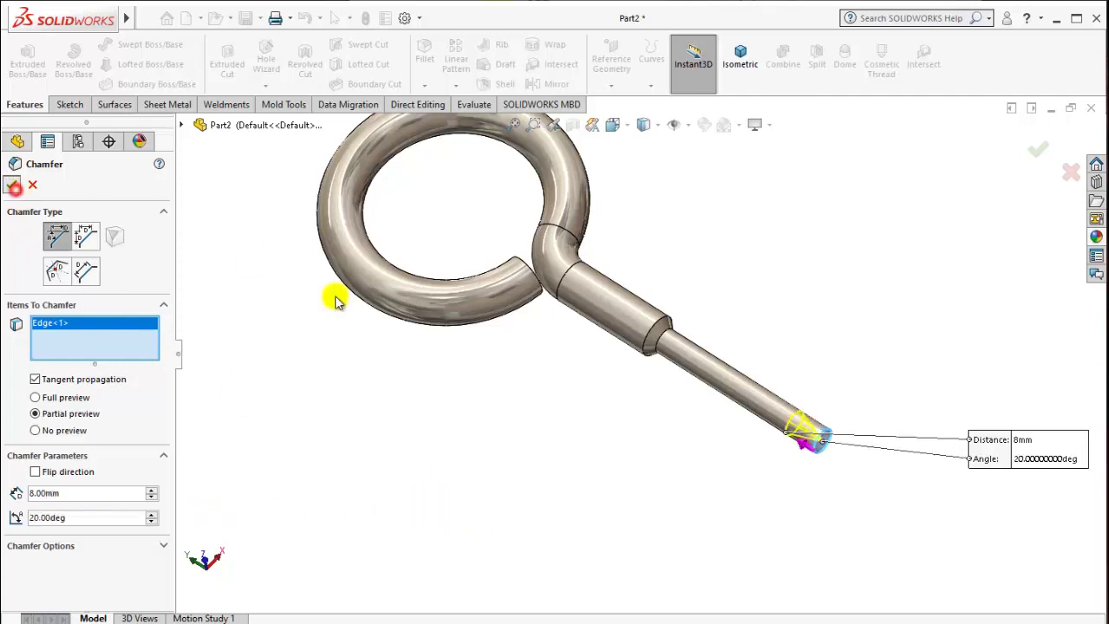
pyautogui.click(910, 379)
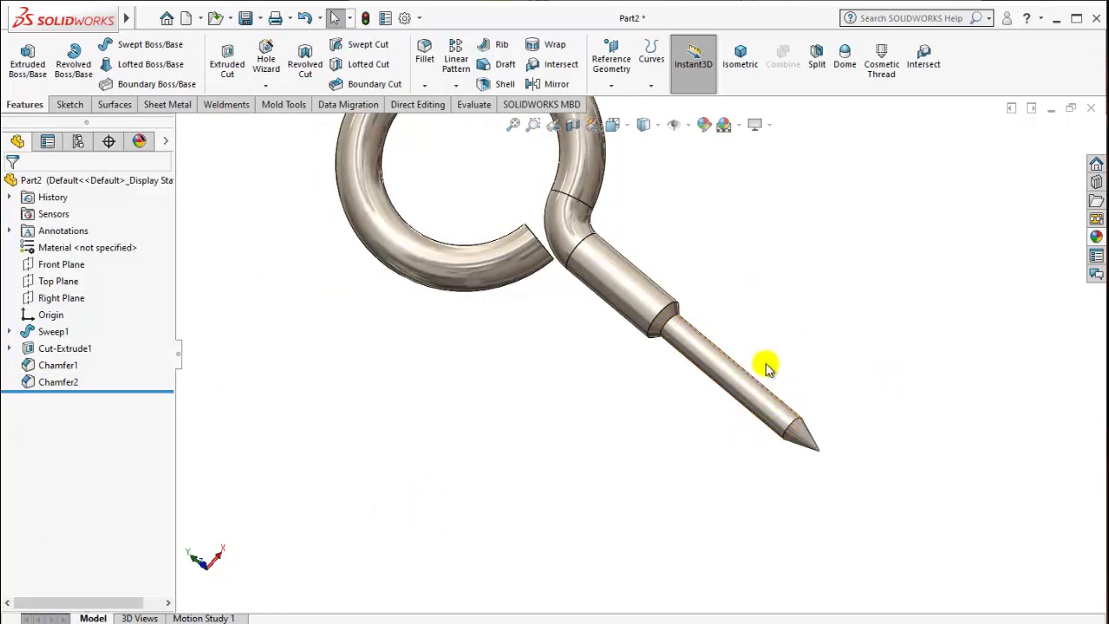
# Return to the isometric view and orbit to inspect the pointed tip
pyautogui.scroll(3, 706, 285)
pyautogui.scroll(2, 682, 268)
pyautogui.click(742, 57)
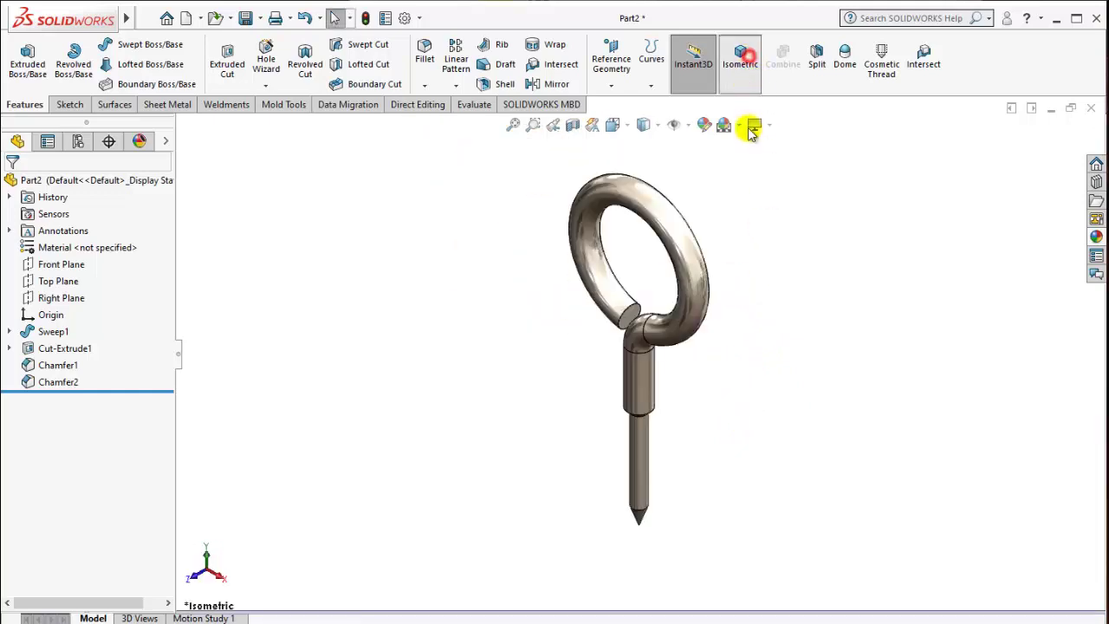
pyautogui.moveTo(695, 379)
pyautogui.mouseDown(button='middle')
pyautogui.moveTo(824, 318)
pyautogui.moveTo(755, 359)
pyautogui.mouseUp(button='middle')
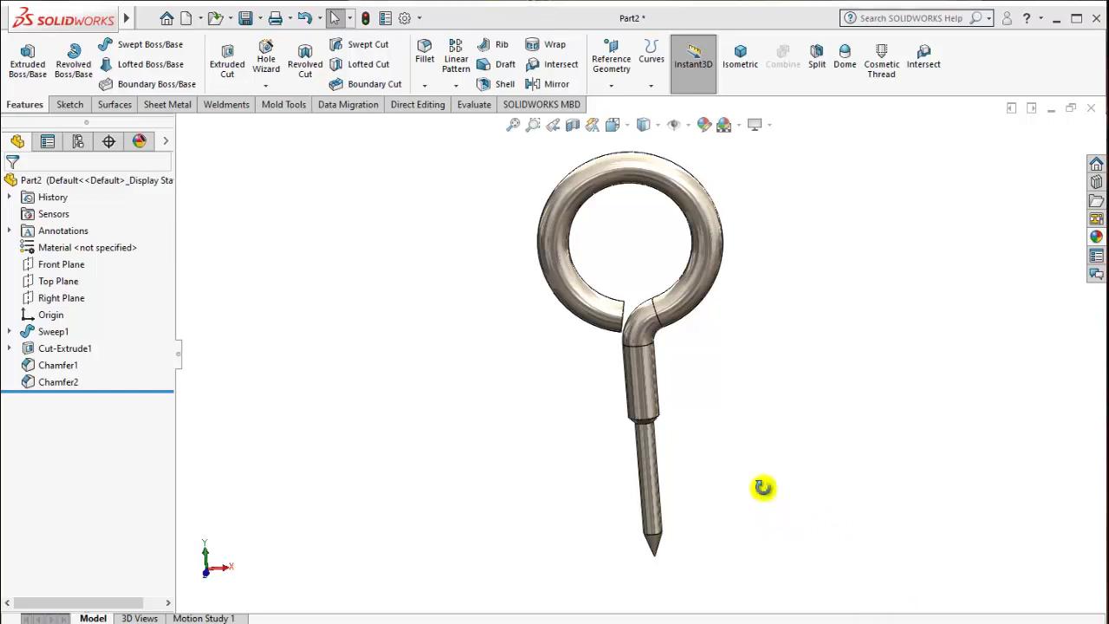
pyautogui.moveTo(763, 488)
pyautogui.mouseDown(button='middle')
pyautogui.moveTo(754, 347)
pyautogui.moveTo(768, 351)
pyautogui.mouseUp(button='middle')
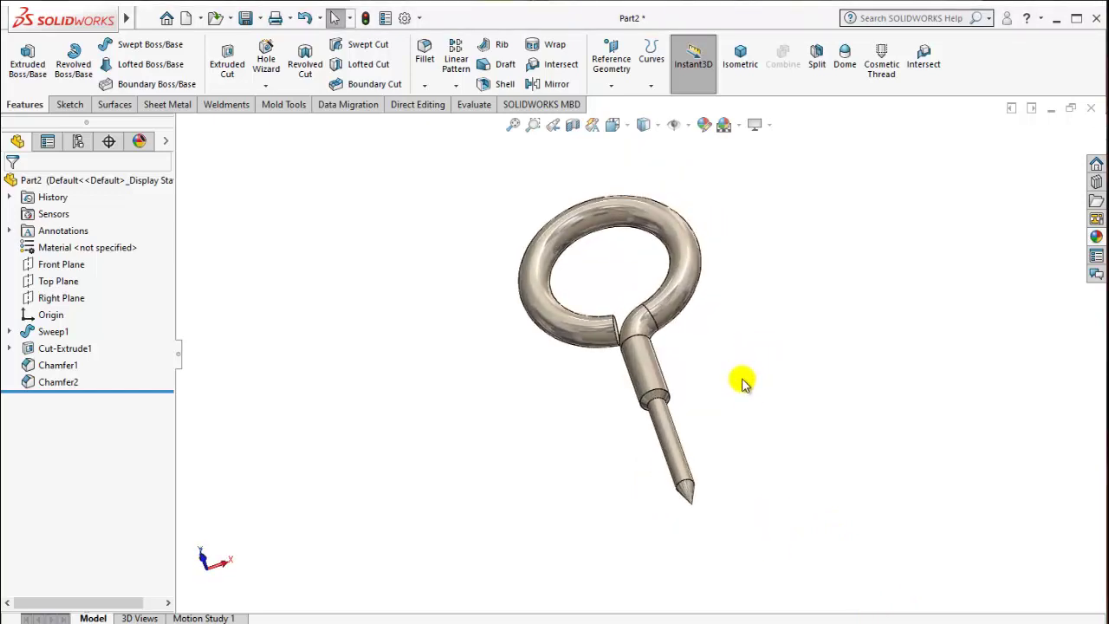
# Create reference Plane1 on the circular step edge where the shank narrows
pyautogui.click(613, 84)
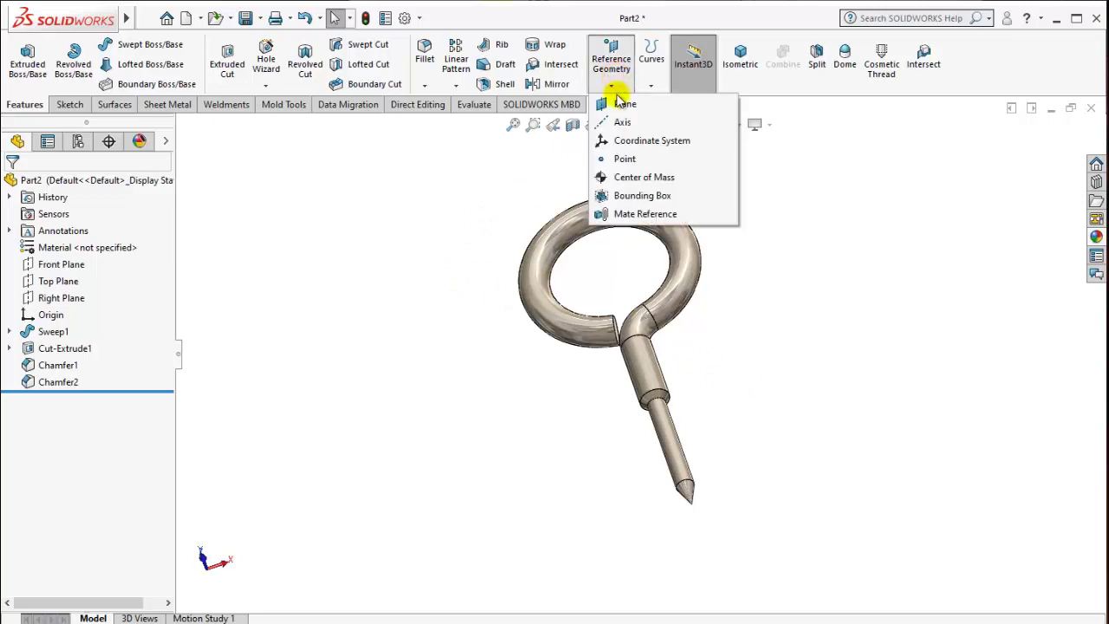
pyautogui.click(622, 103)
pyautogui.scroll(-4, 666, 407)
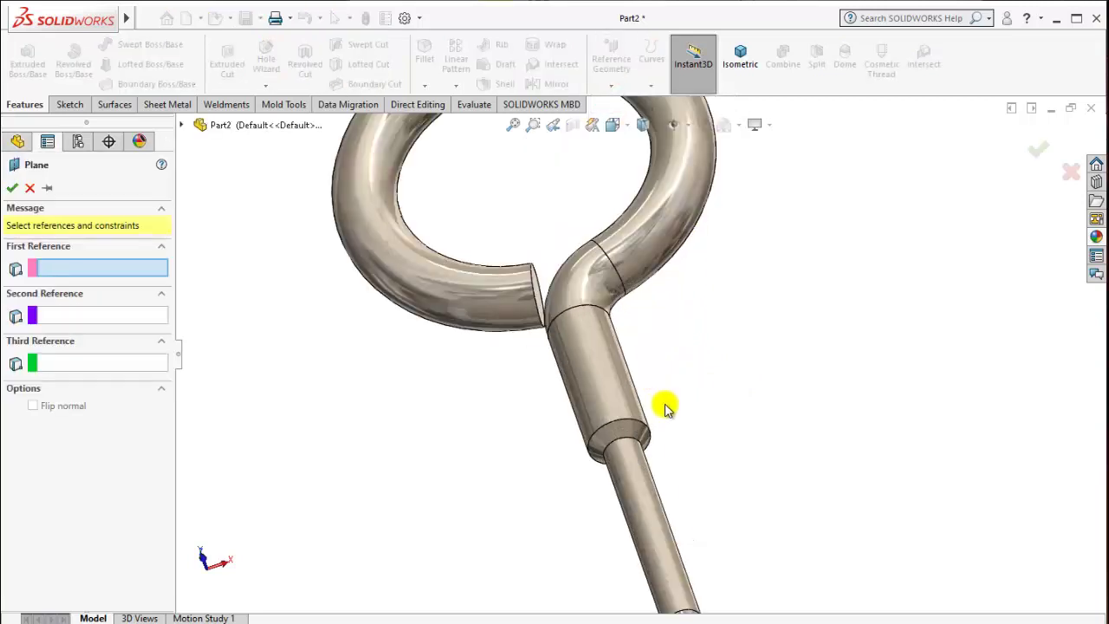
pyautogui.click(621, 442)
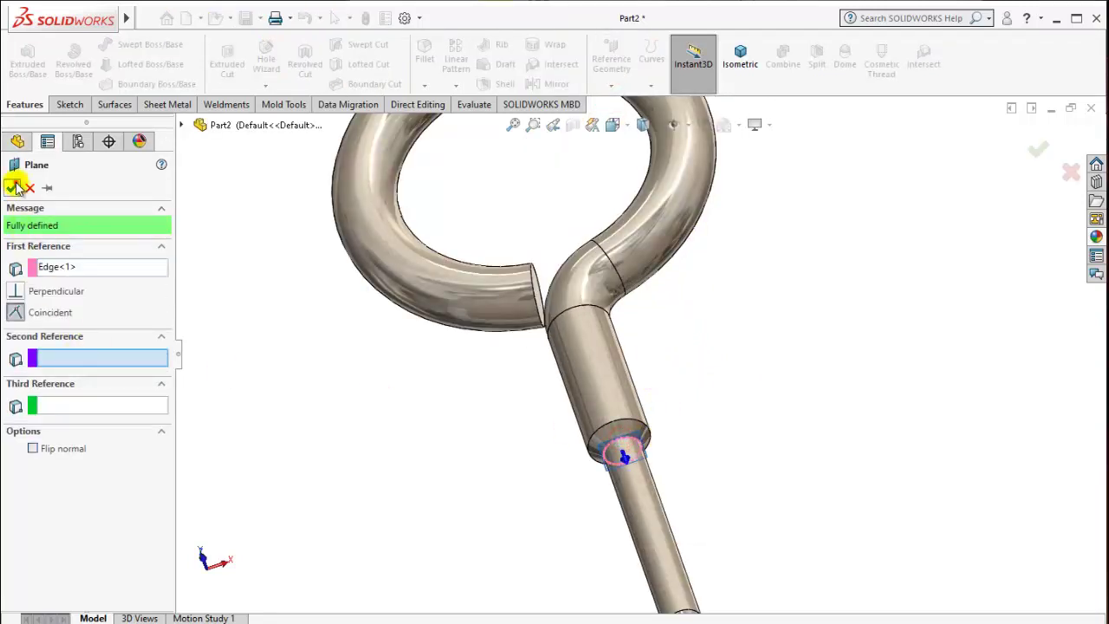
pyautogui.click(11, 188)
pyautogui.click(642, 435)
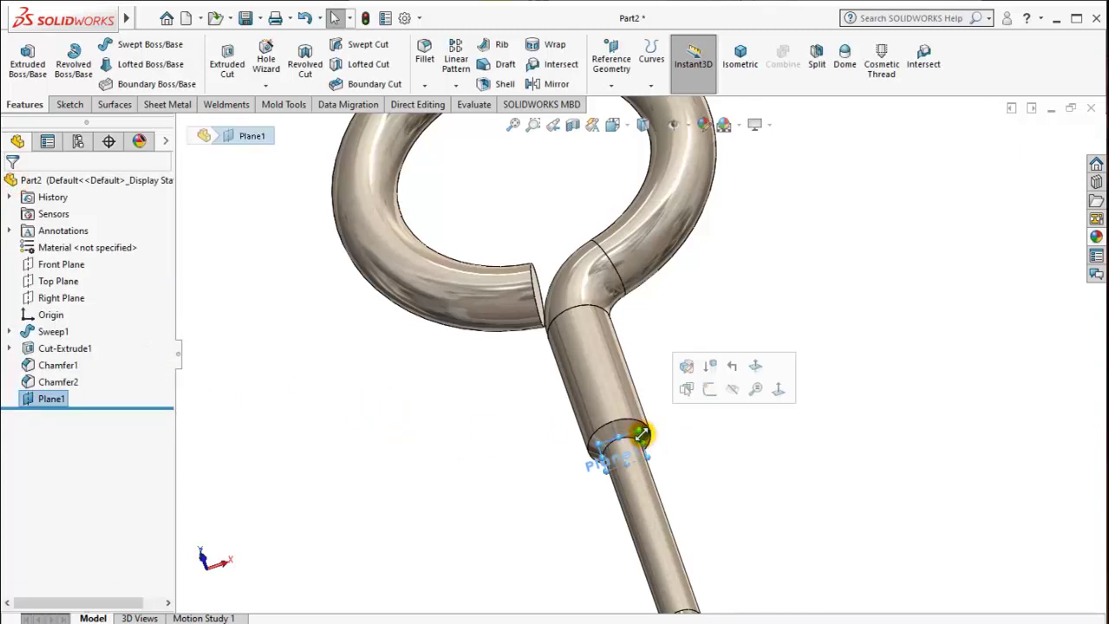
pyautogui.click(369, 354)
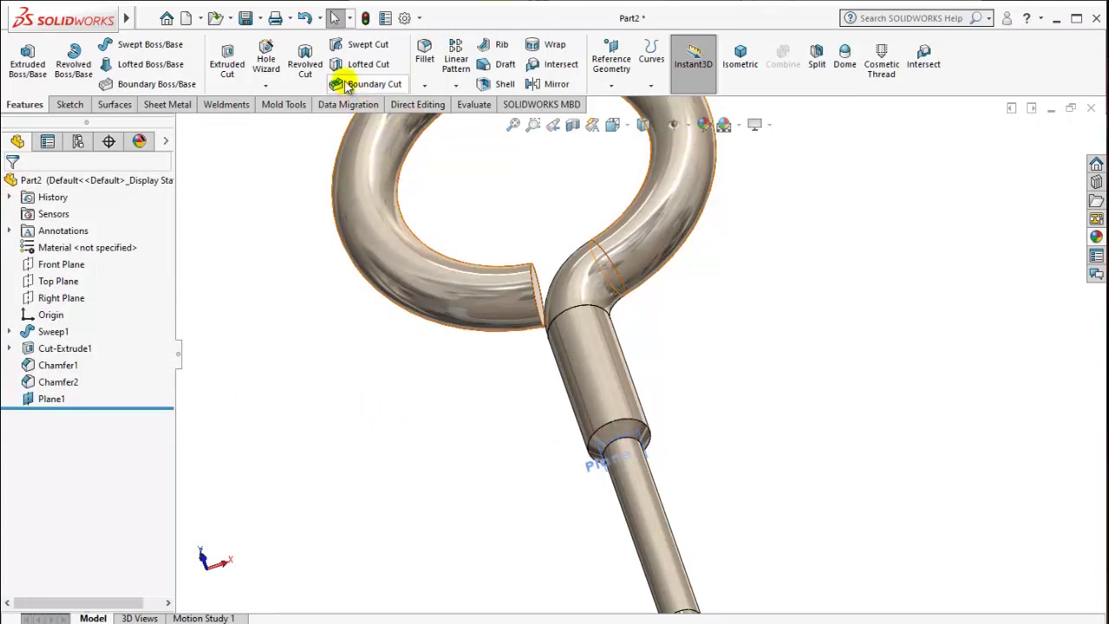
# On Plane1, convert the circular step edge into a sketch circle (Sketch11)
pyautogui.click(57, 401)
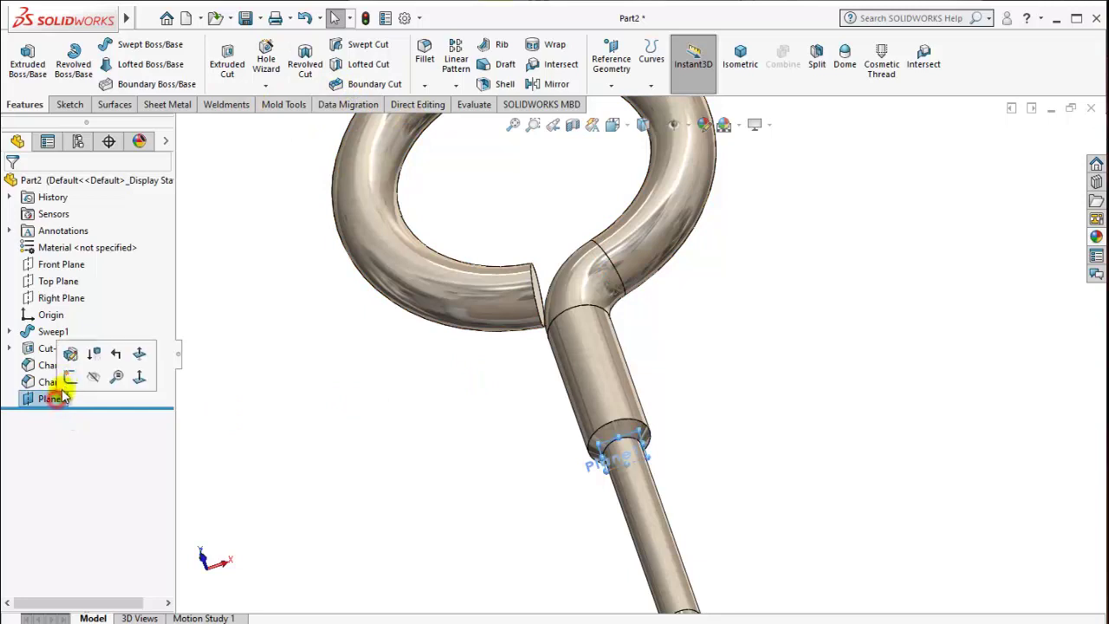
pyautogui.click(69, 376)
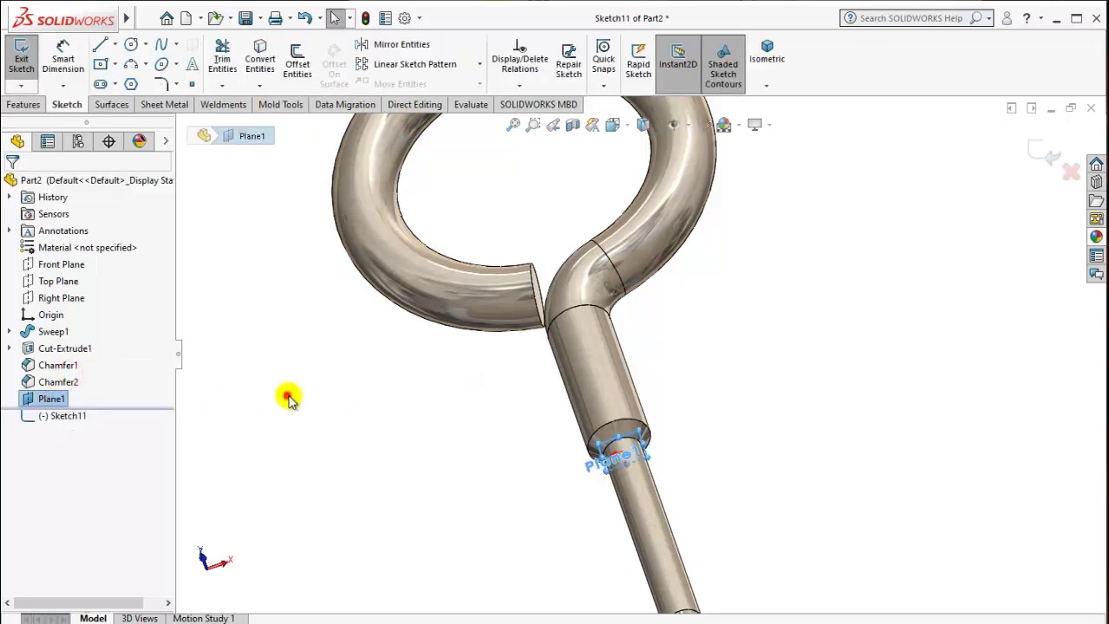
pyautogui.click(260, 54)
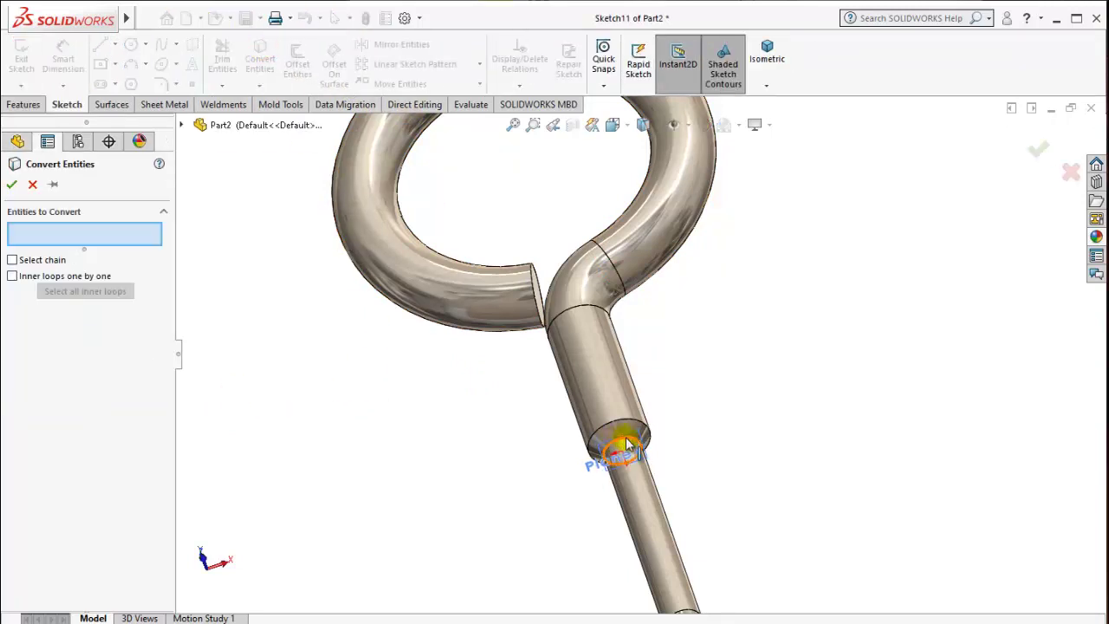
pyautogui.click(628, 445)
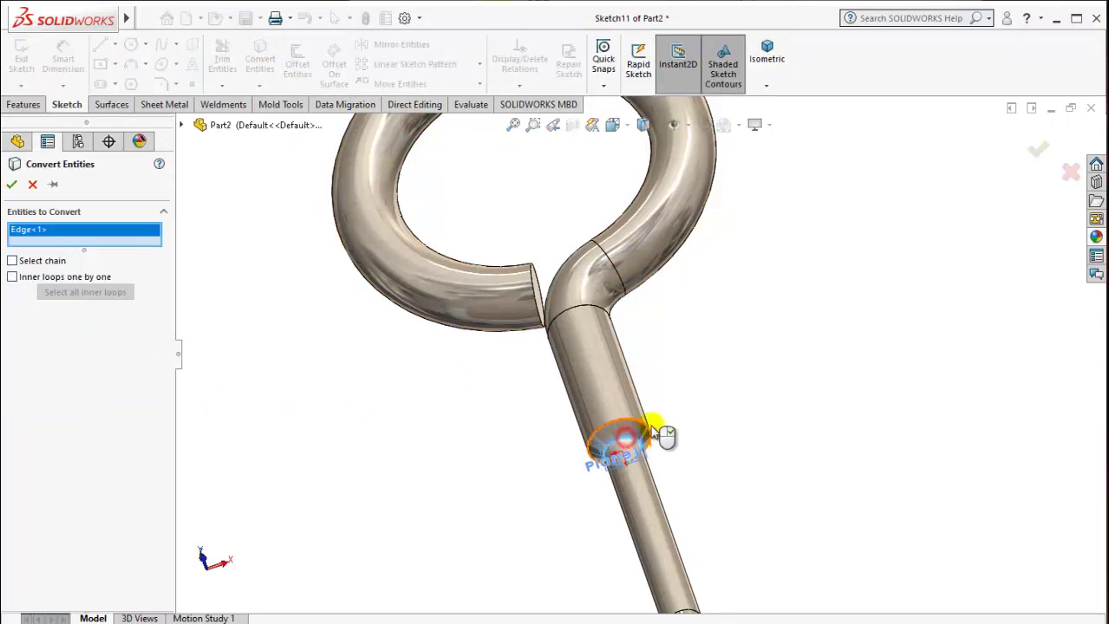
pyautogui.click(14, 184)
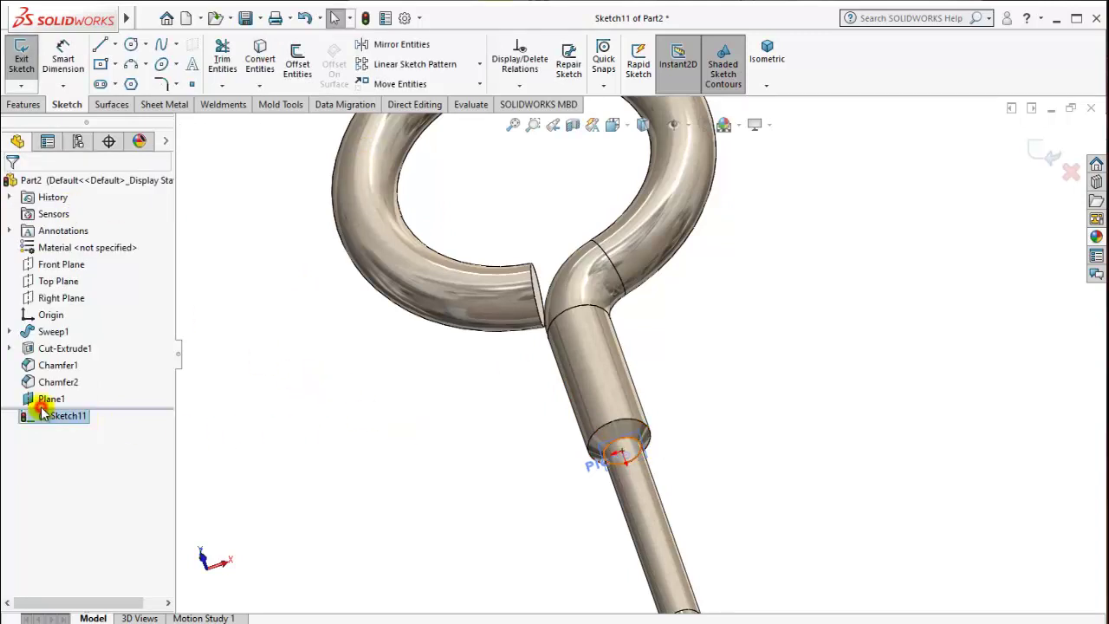
# Hide Plane1 and orbit the model to a new angle
pyautogui.click(52, 399)
pyautogui.click(72, 385)
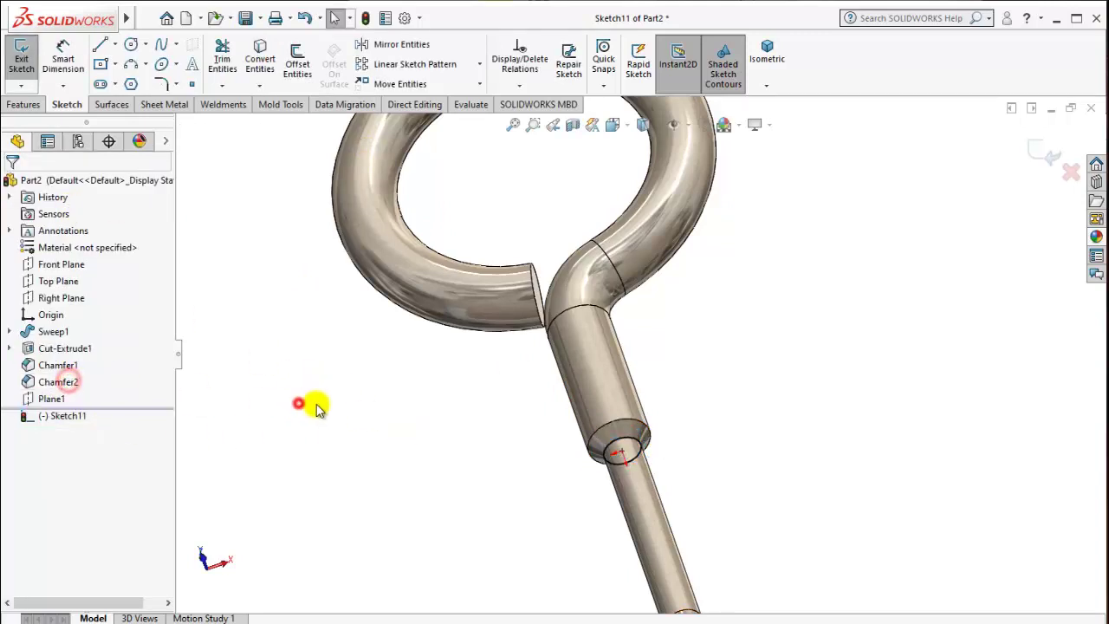
pyautogui.scroll(5, 297, 402)
pyautogui.moveTo(297, 401); pyautogui.dragTo(639, 416, button='middle')
pyautogui.scroll(-3, 688, 383)
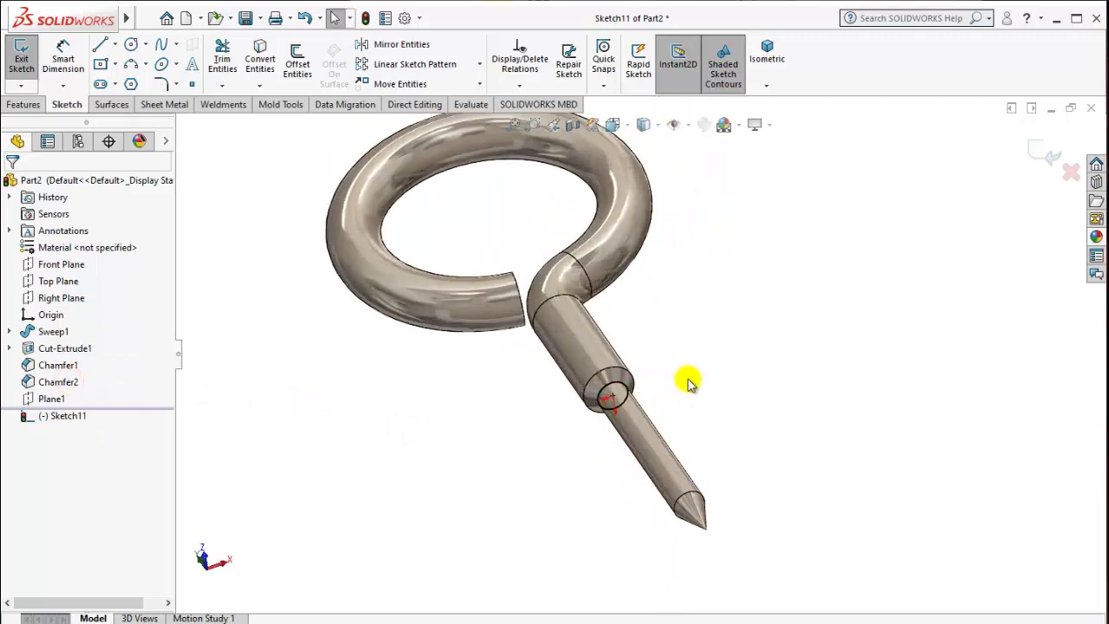
# Start a Helix on the circle, previewing 6 mm pitch, 1 revolution, 225° start
pyautogui.click(26, 105)
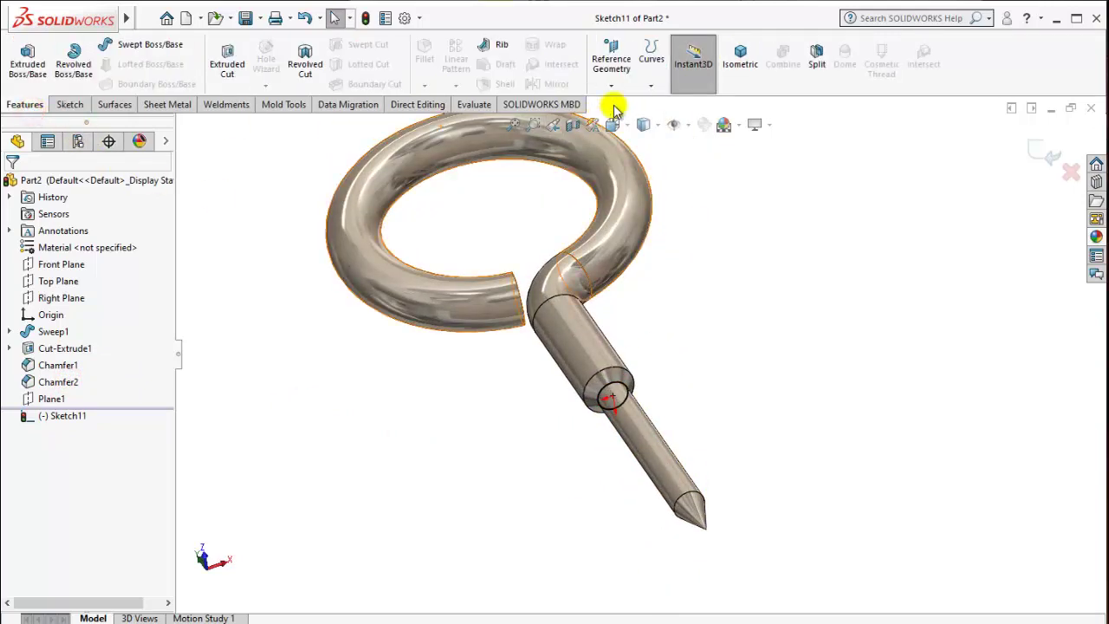
pyautogui.click(650, 86)
pyautogui.click(652, 122)
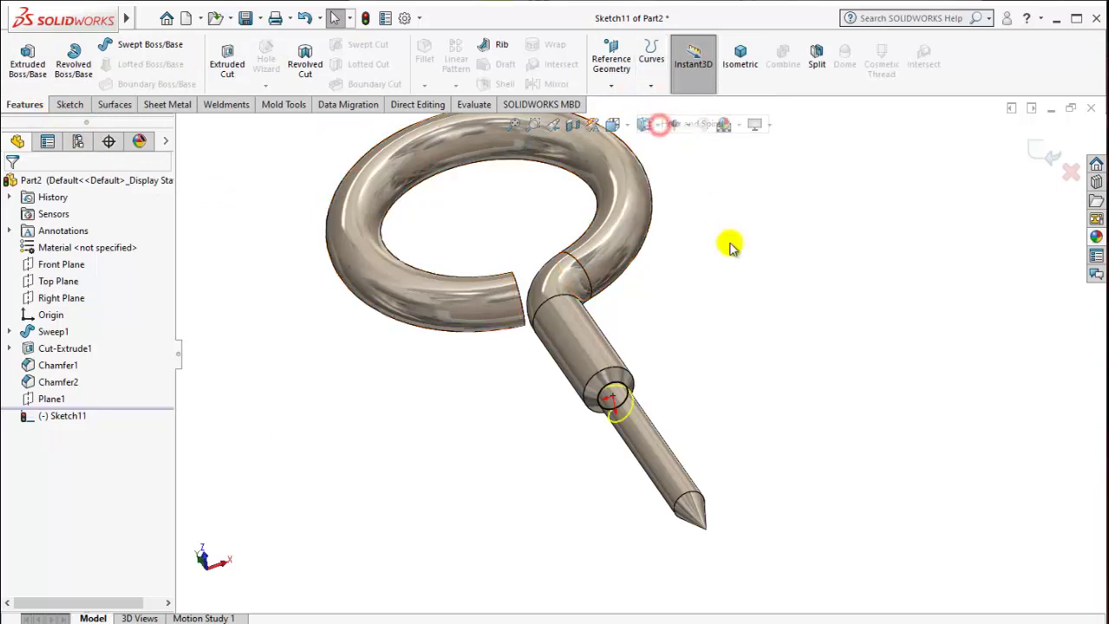
pyautogui.moveTo(720, 351); pyautogui.dragTo(743, 359, button='middle')
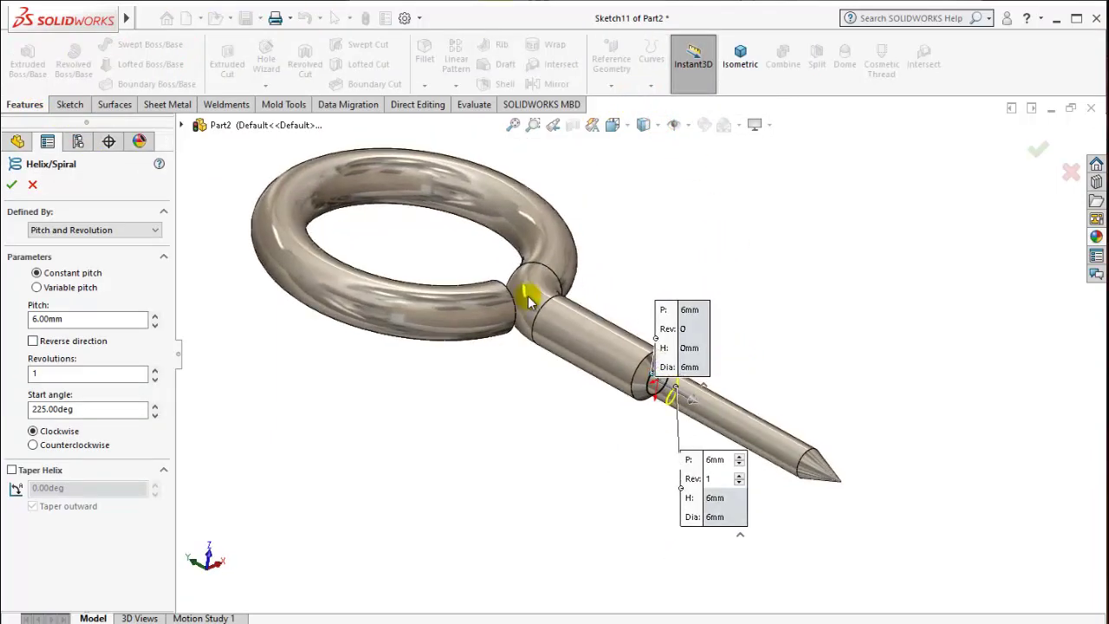
# Switch the helix to variable pitch, defined by height and pitch
pyautogui.click(93, 290)
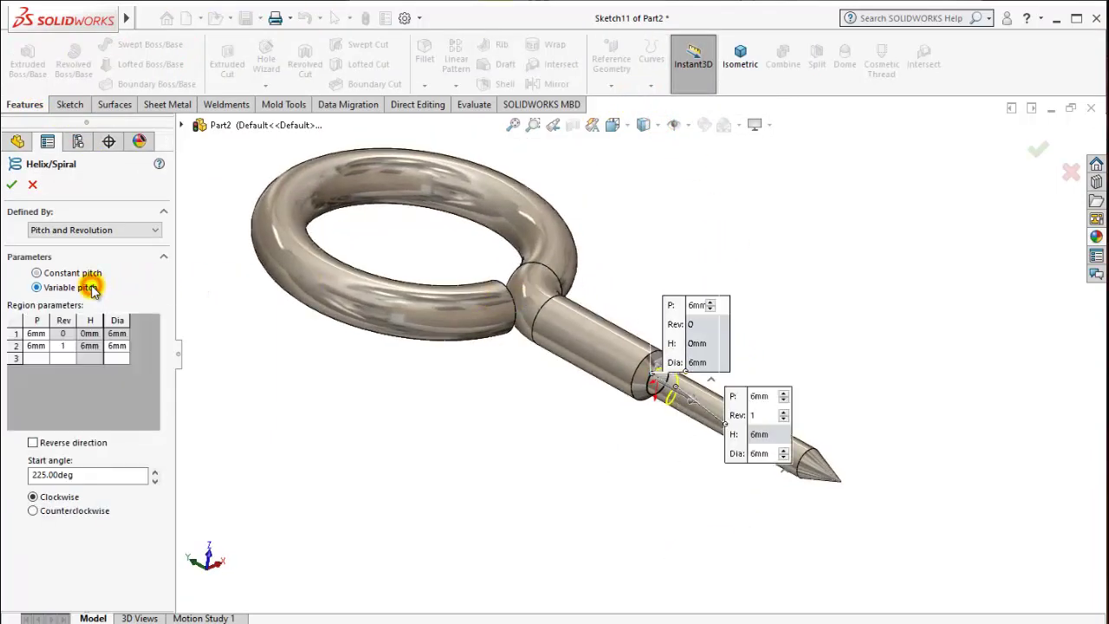
pyautogui.click(86, 230)
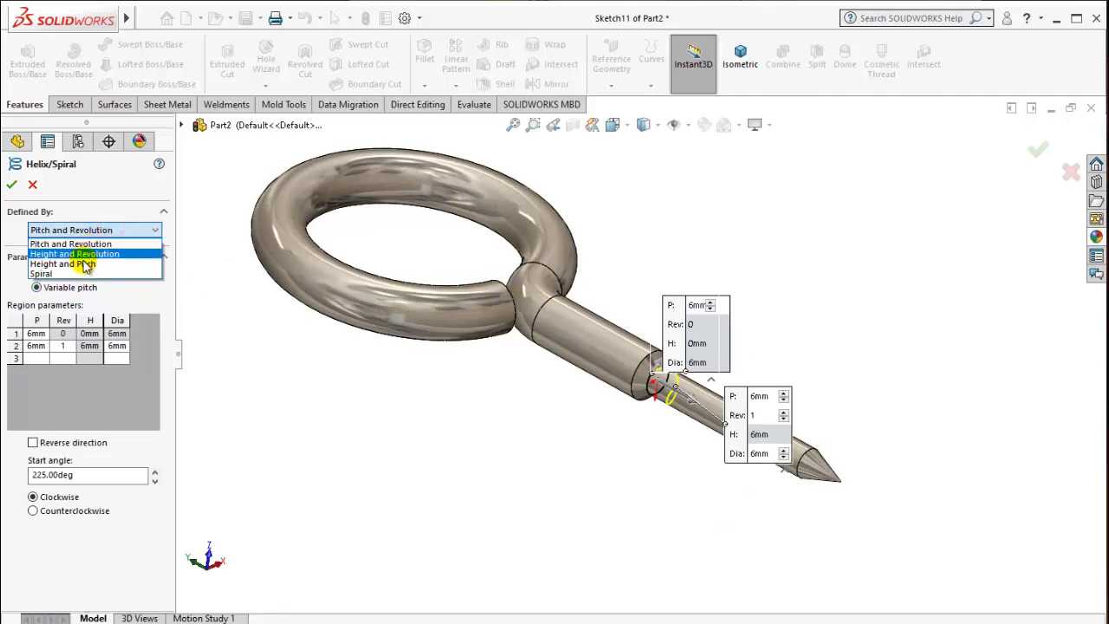
pyautogui.click(85, 265)
pyautogui.moveTo(614, 405); pyautogui.dragTo(618, 427, button='middle')
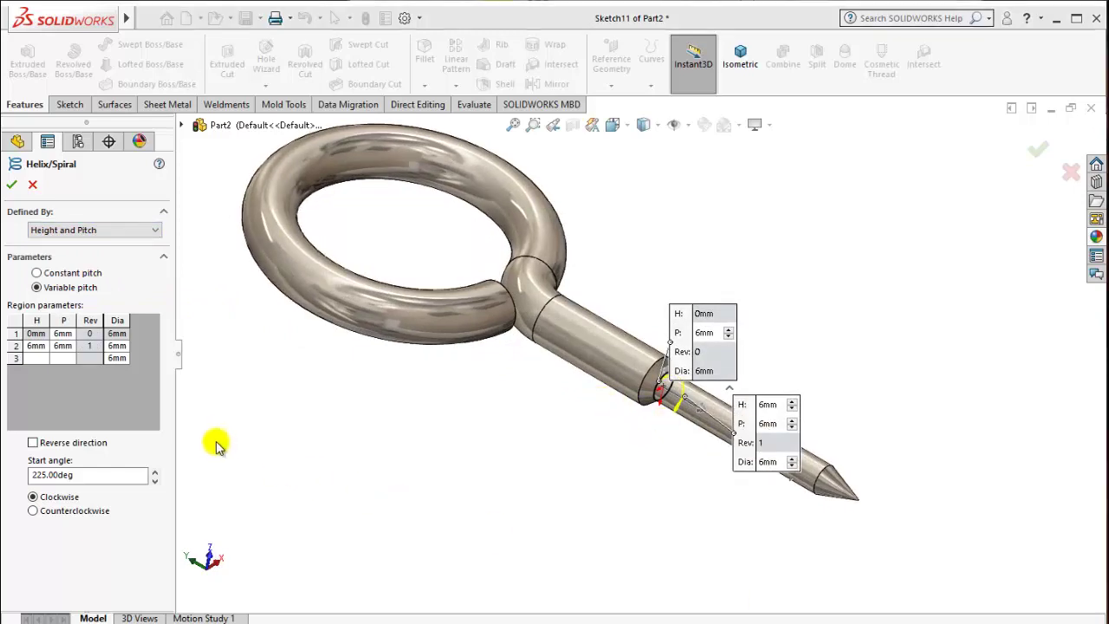
# Give the first two regions a 5 mm pitch, the second a 40 mm height, and add a third region at 50 mm
pyautogui.click(73, 334)
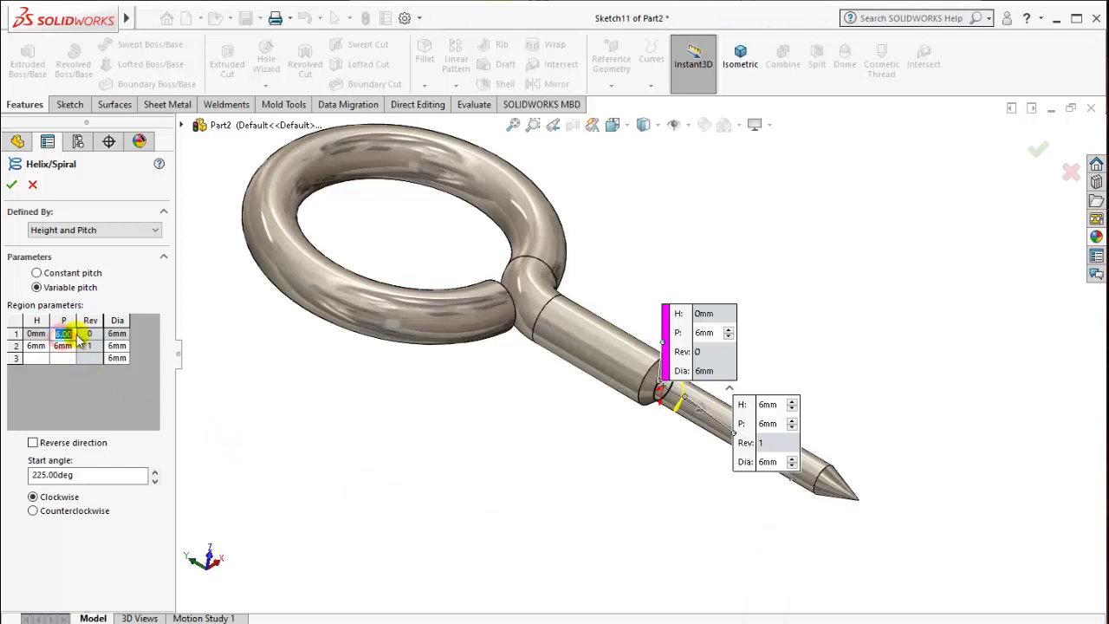
pyautogui.write('5mm')
pyautogui.click(245, 371)
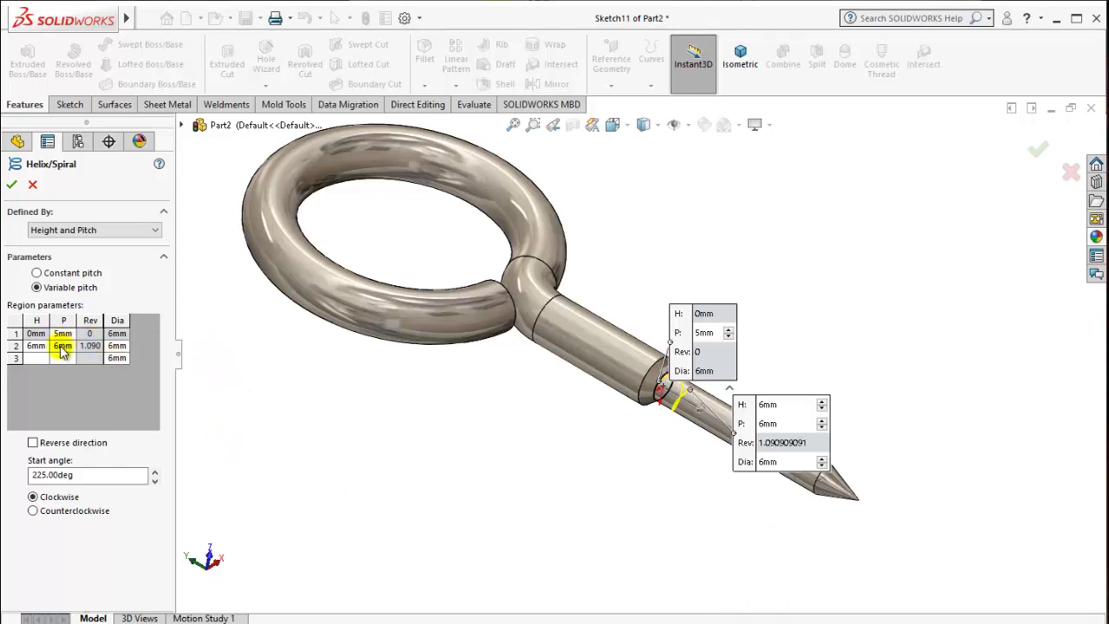
pyautogui.write('5')
pyautogui.click(291, 376)
pyautogui.click(36, 346)
pyautogui.write('40')
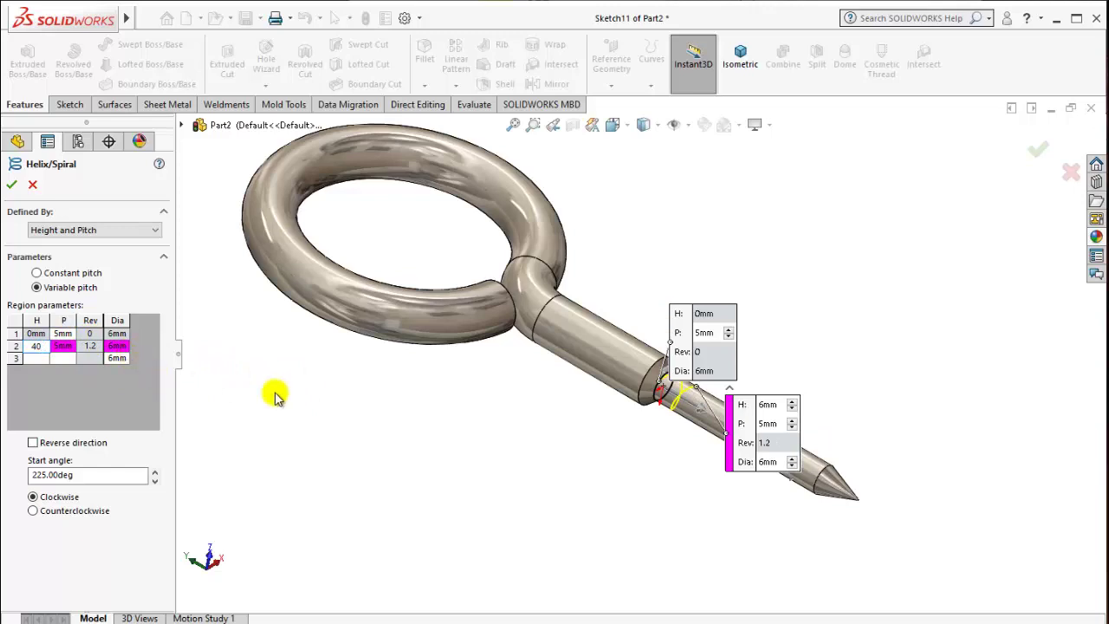
pyautogui.click(408, 421)
pyautogui.moveTo(546, 463); pyautogui.dragTo(510, 481, button='middle')
pyautogui.write('50')
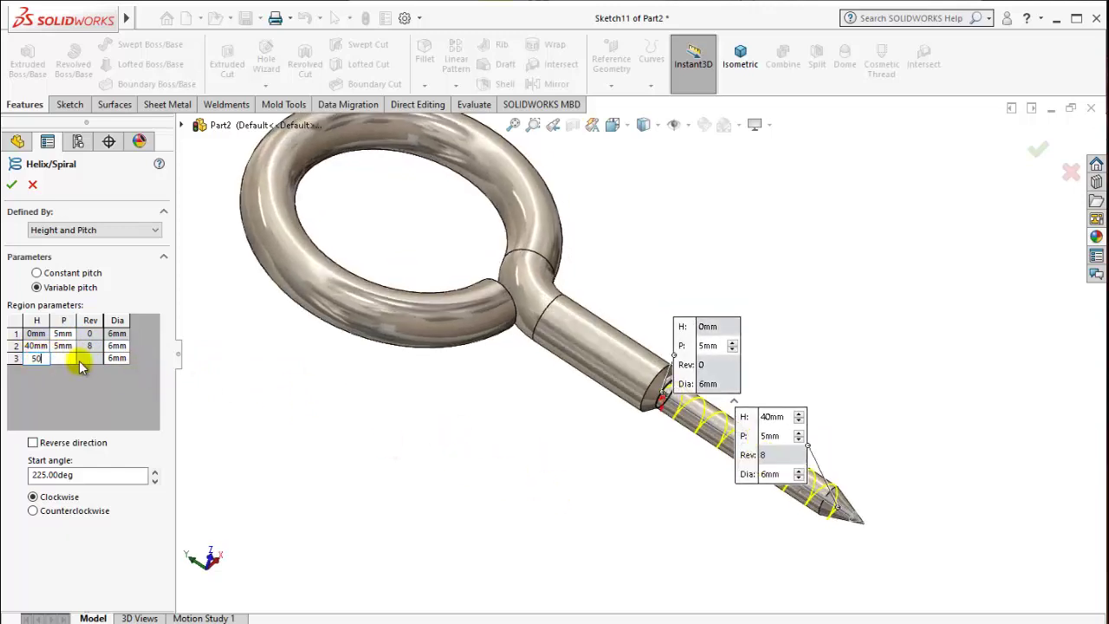
pyautogui.click(445, 421)
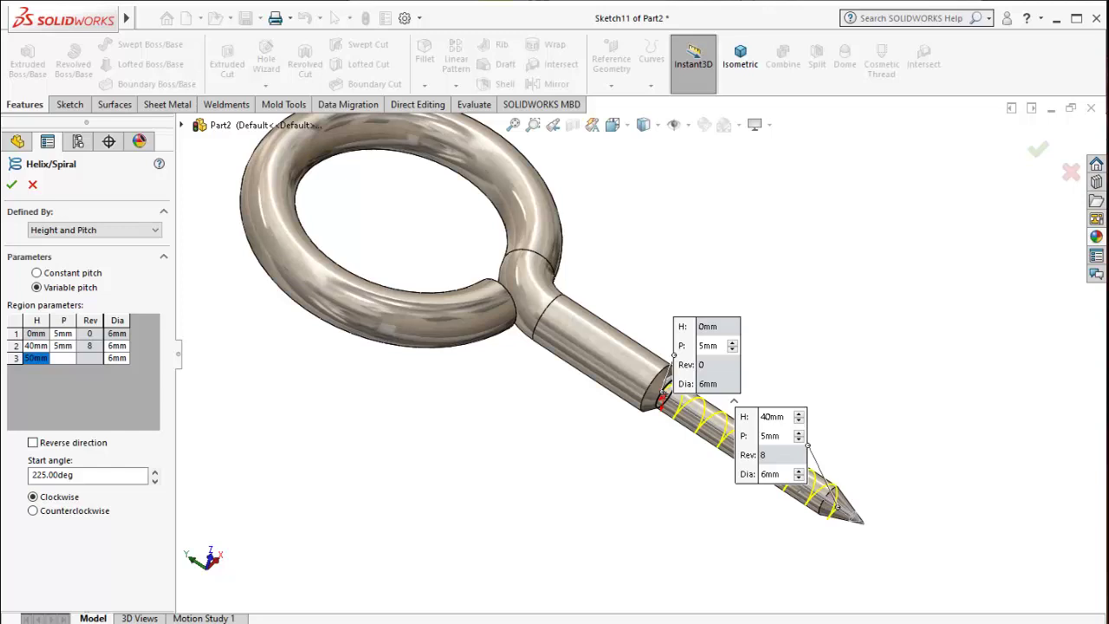
# Give the third region a 5 mm pitch and dismiss the error from an invalid 35 mm height
pyautogui.click(63, 358)
pyautogui.write('5')
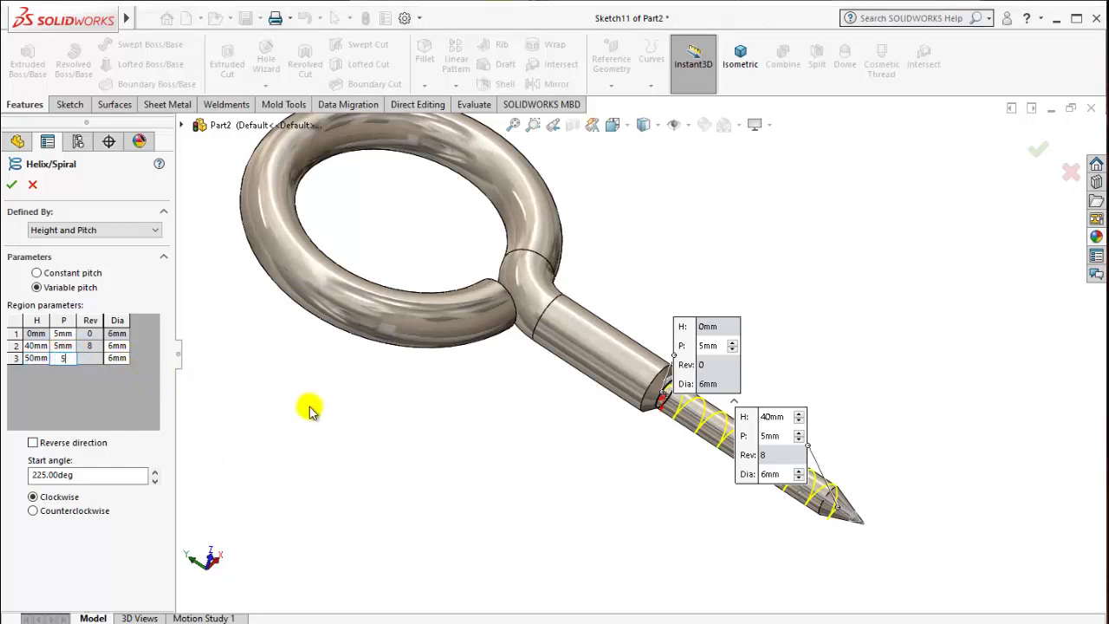
pyautogui.click(336, 410)
pyautogui.moveTo(734, 502)
pyautogui.mouseDown(button='middle')
pyautogui.moveTo(716, 510)
pyautogui.moveTo(741, 501)
pyautogui.mouseUp(button='middle')
pyautogui.scroll(-2, 739, 501)
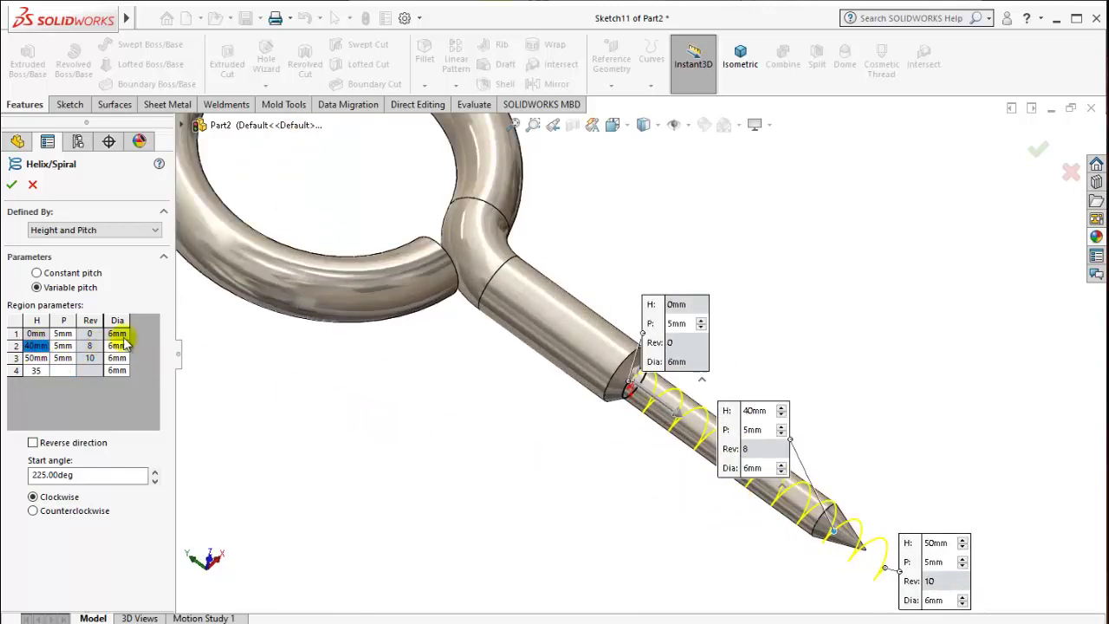
pyautogui.click(247, 372)
pyautogui.click(847, 337)
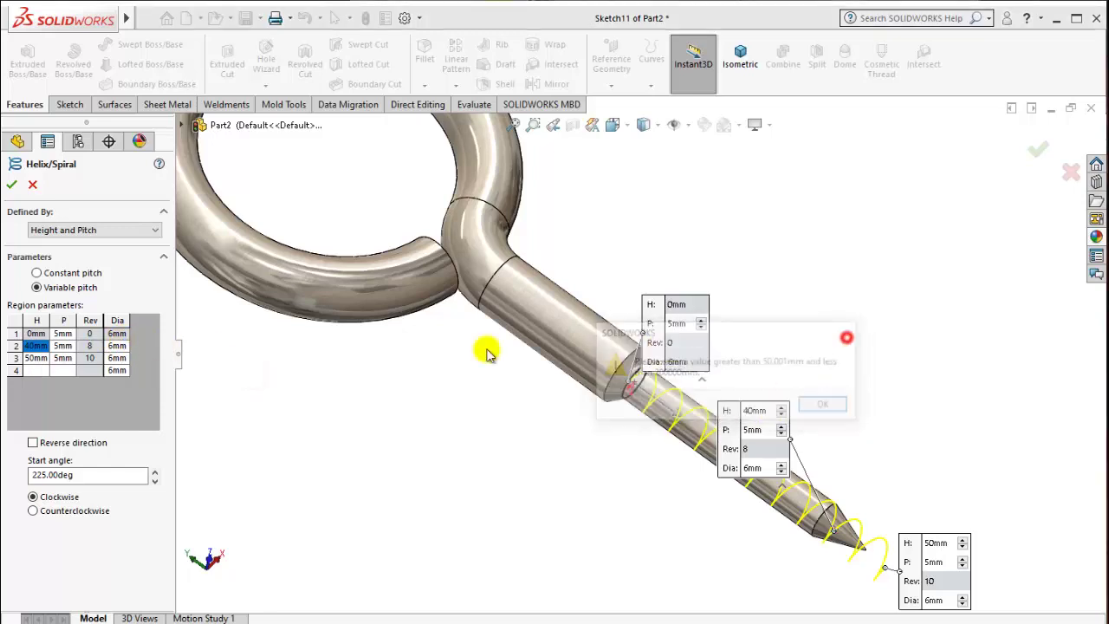
# Set the second region's height to 35 mm and the third region's height to 40 mm
pyautogui.click(34, 345)
pyautogui.write('35')
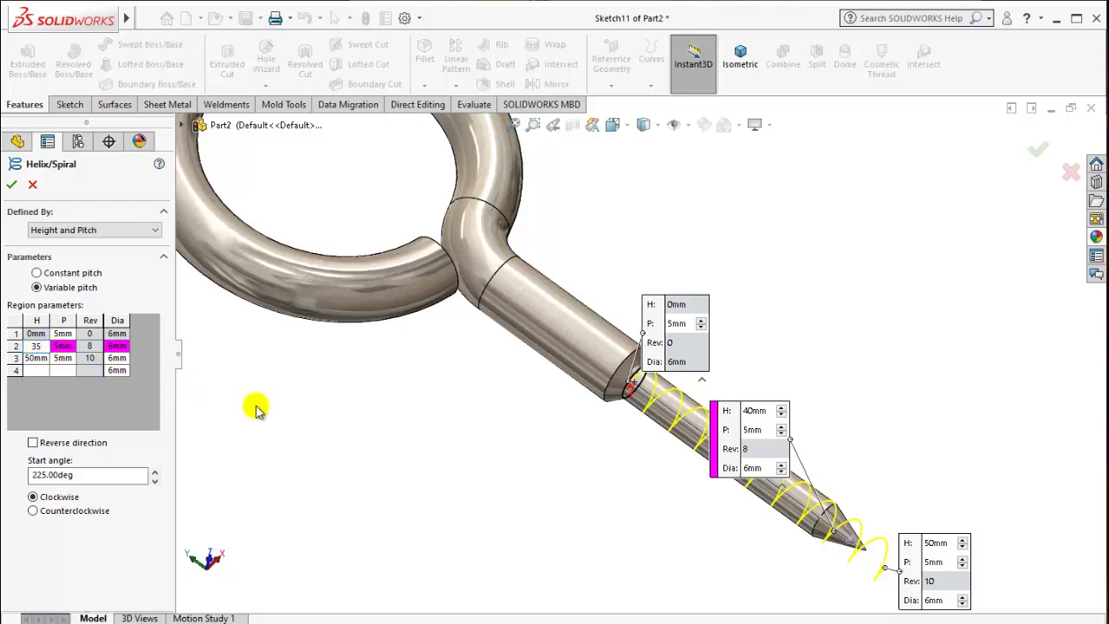
pyautogui.click(355, 434)
pyautogui.click(29, 359)
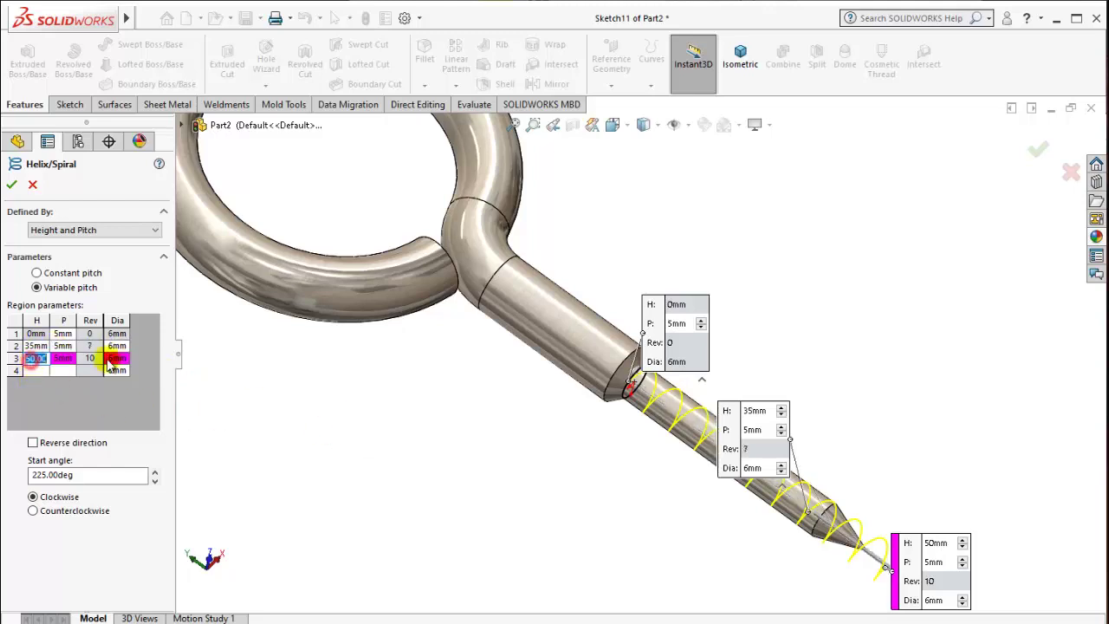
pyautogui.write('40')
pyautogui.click(377, 417)
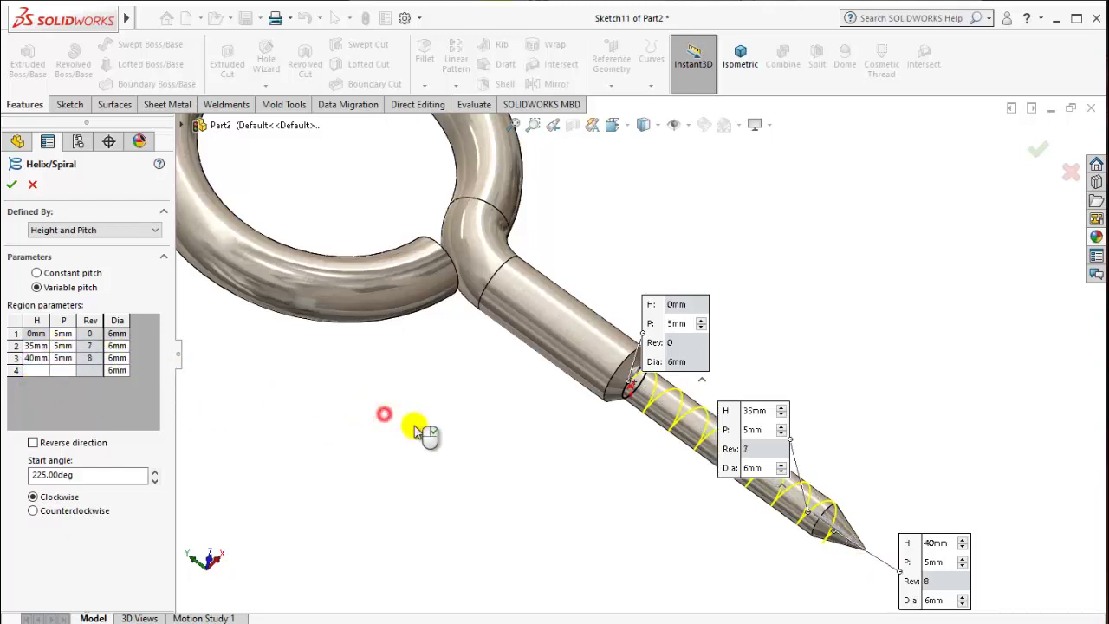
pyautogui.scroll(-2, 845, 529)
pyautogui.scroll(-2, 798, 472)
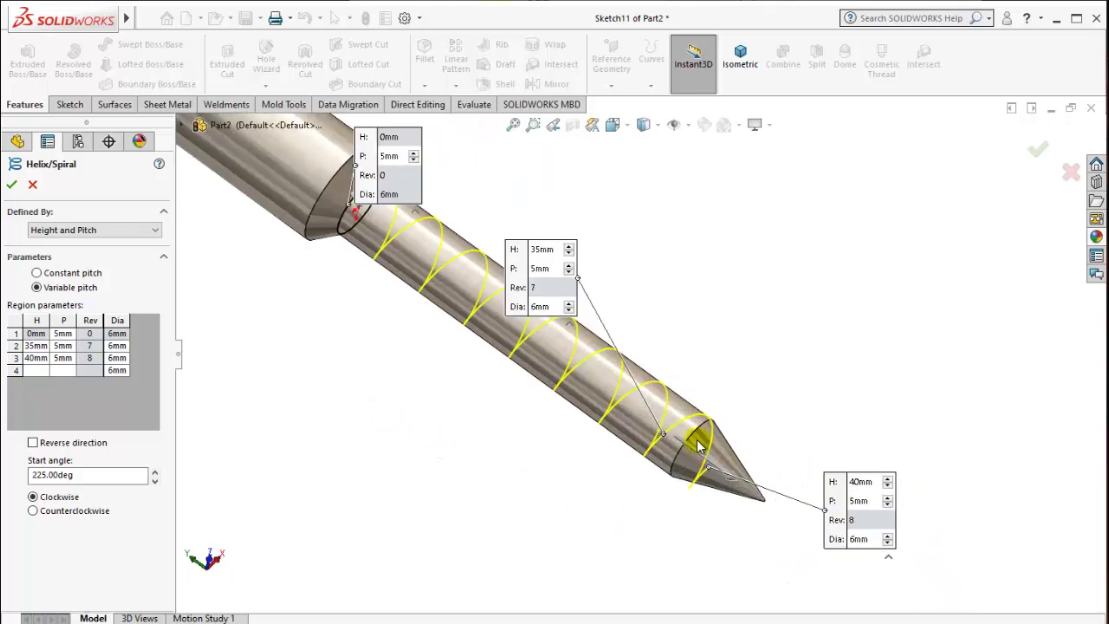
pyautogui.moveTo(637, 414)
pyautogui.mouseDown(button='middle')
pyautogui.moveTo(673, 371)
pyautogui.moveTo(355, 395)
pyautogui.mouseUp(button='middle')
# Taper the third region to 0.1 mm diameter at 43 mm height and accept the helix
pyautogui.click(37, 359)
pyautogui.write('42')
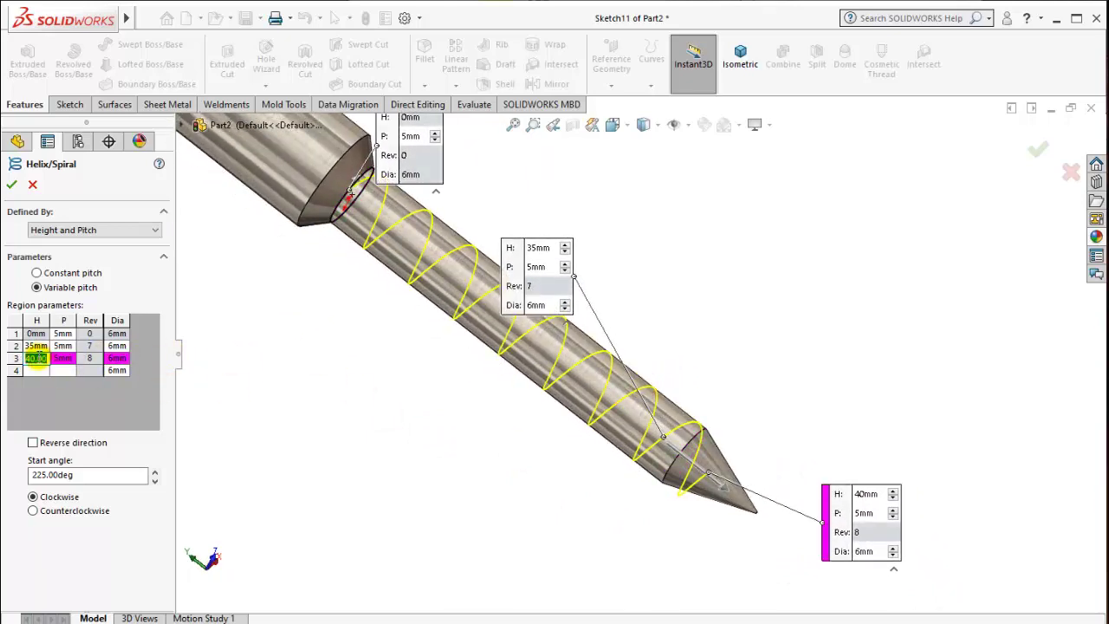
pyautogui.click(598, 472)
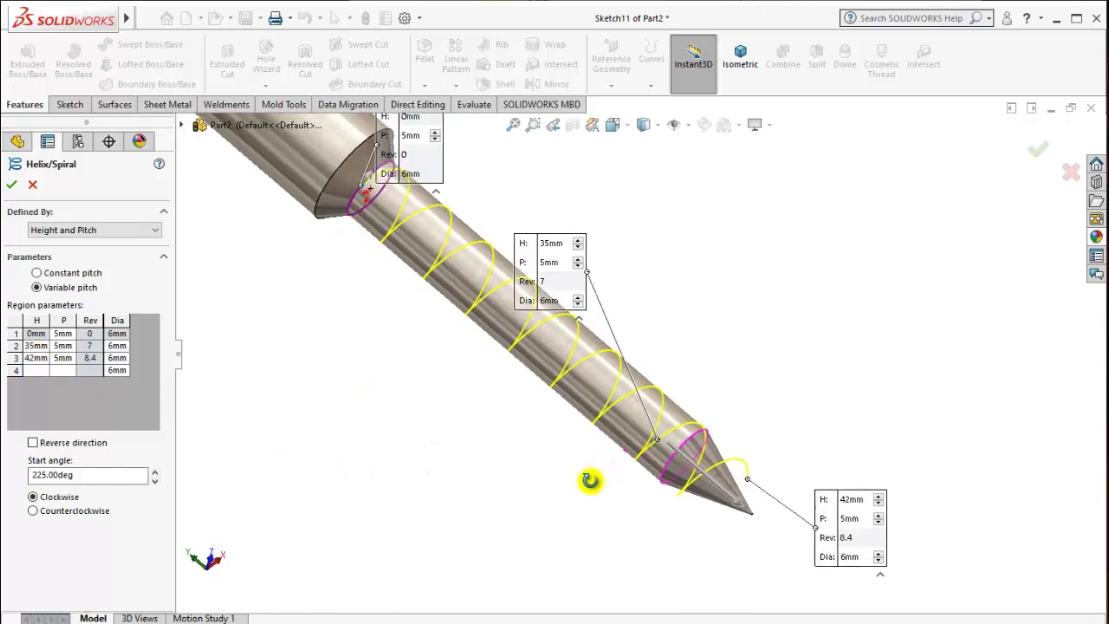
pyautogui.click(117, 358)
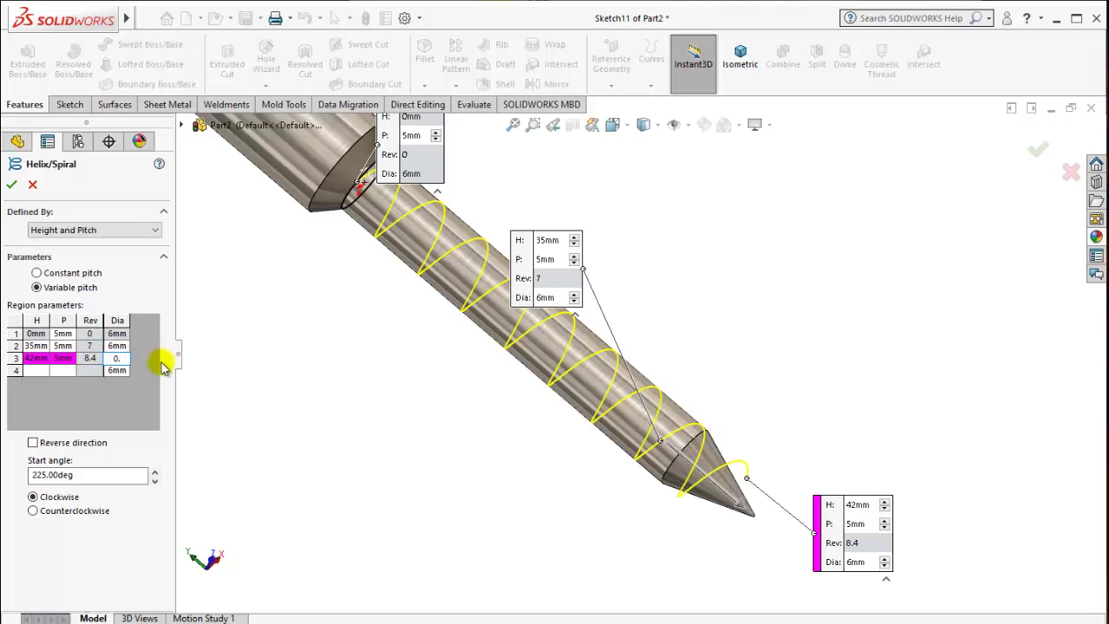
pyautogui.click(561, 468)
pyautogui.moveTo(590, 483)
pyautogui.mouseDown(button='middle')
pyautogui.moveTo(584, 425)
pyautogui.moveTo(572, 416)
pyautogui.moveTo(564, 460)
pyautogui.moveTo(549, 475)
pyautogui.moveTo(470, 458)
pyautogui.moveTo(540, 426)
pyautogui.moveTo(287, 422)
pyautogui.mouseUp(button='middle')
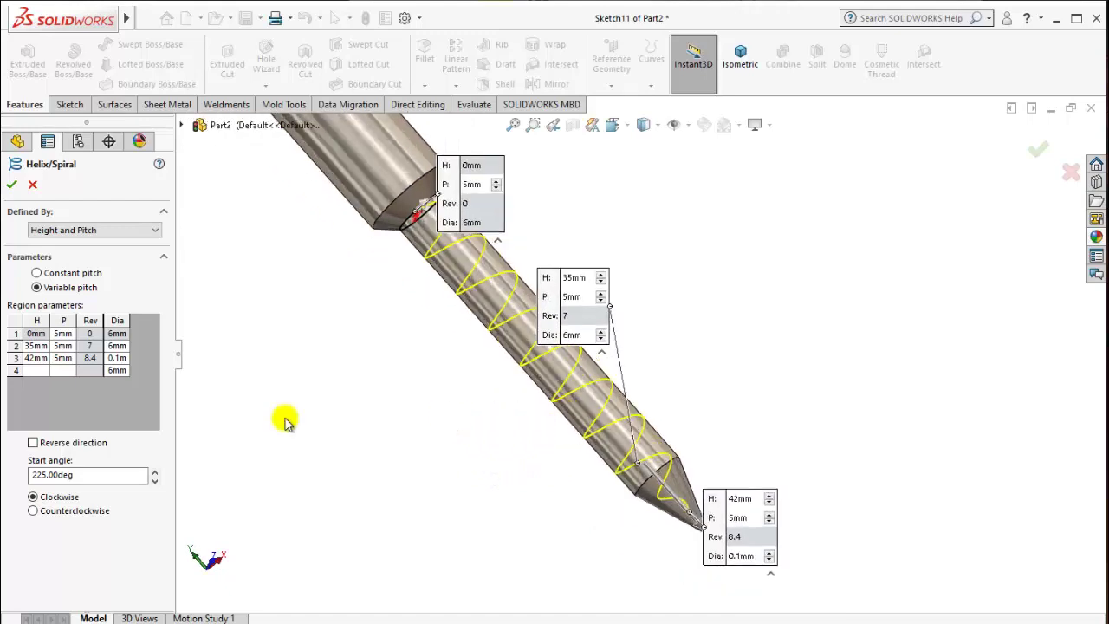
pyautogui.click(39, 358)
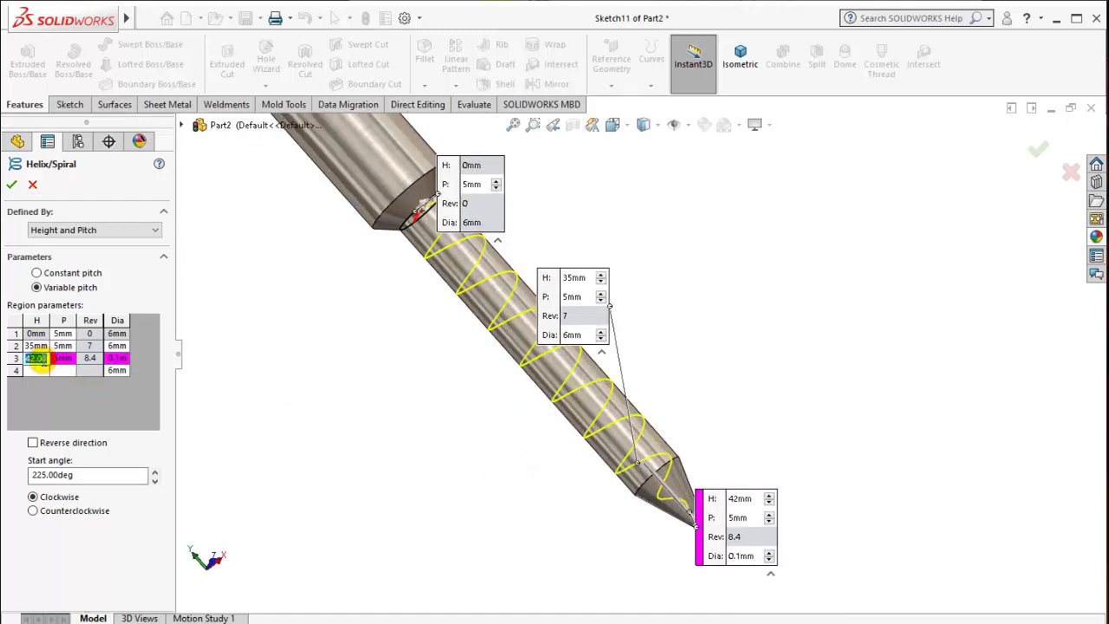
pyautogui.write('43')
pyautogui.click(364, 382)
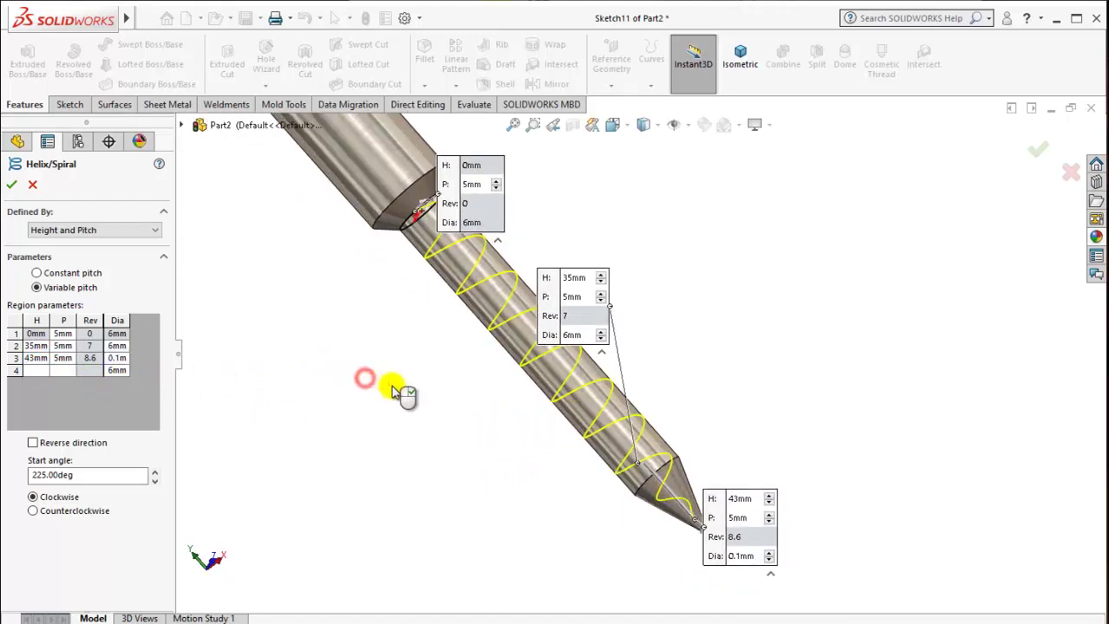
pyautogui.moveTo(522, 416)
pyautogui.mouseDown(button='middle')
pyautogui.moveTo(577, 373)
pyautogui.moveTo(634, 348)
pyautogui.moveTo(627, 372)
pyautogui.moveTo(598, 374)
pyautogui.moveTo(421, 352)
pyautogui.moveTo(466, 388)
pyautogui.moveTo(493, 304)
pyautogui.moveTo(453, 330)
pyautogui.moveTo(460, 342)
pyautogui.moveTo(505, 317)
pyautogui.moveTo(344, 378)
pyautogui.moveTo(433, 372)
pyautogui.mouseUp(button='middle')
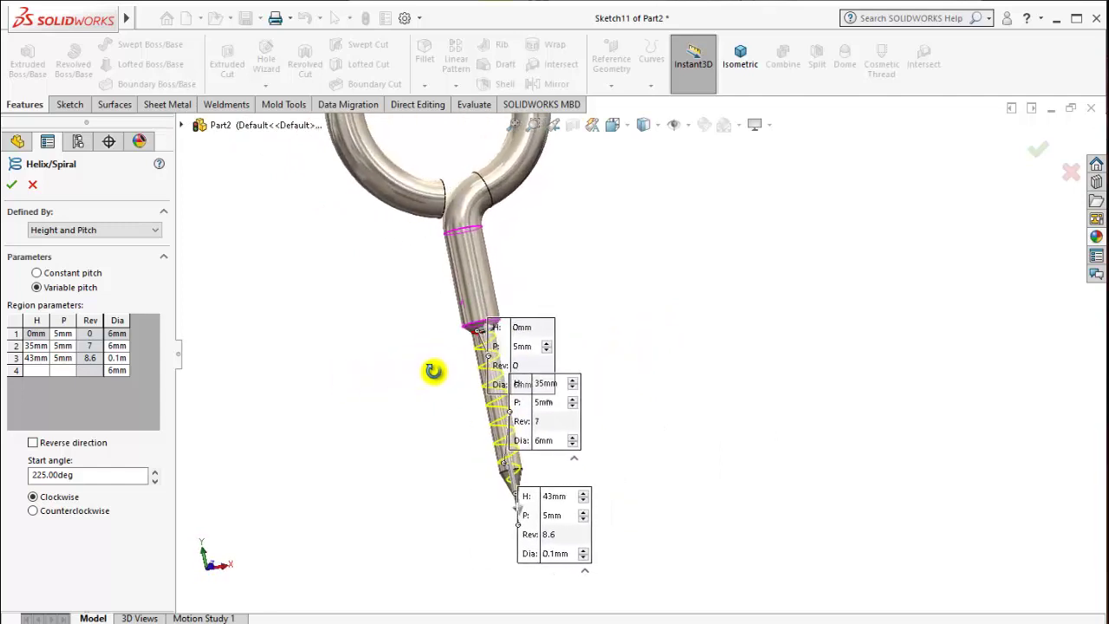
pyautogui.click(11, 185)
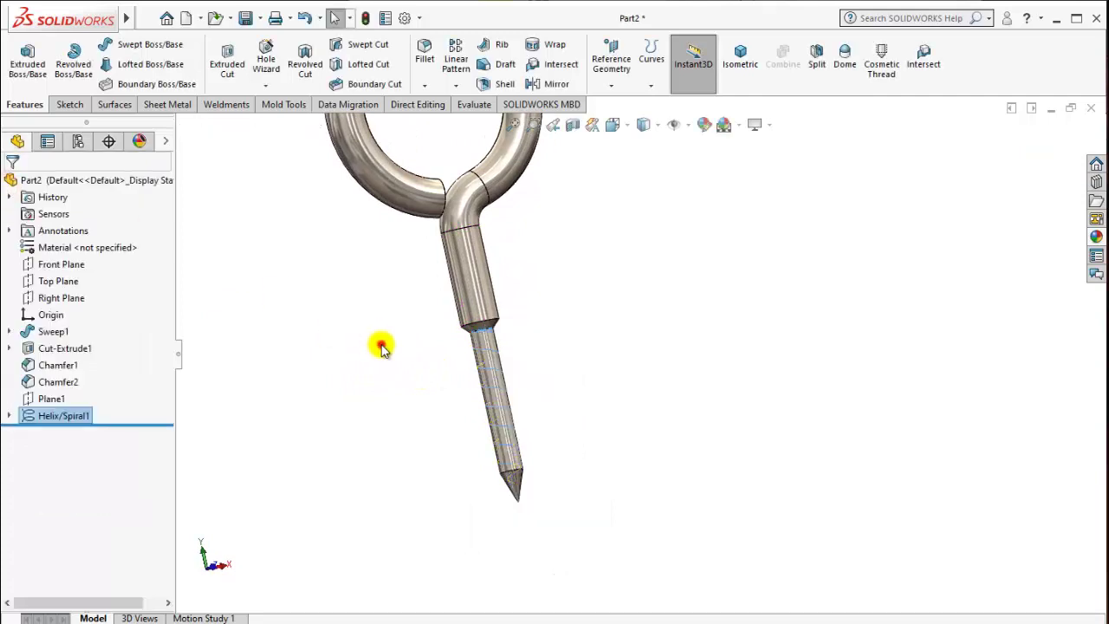
# Orient the view normal to the Right Plane
pyautogui.moveTo(563, 401)
pyautogui.mouseDown(button='middle')
pyautogui.moveTo(622, 314)
pyautogui.moveTo(647, 346)
pyautogui.moveTo(639, 396)
pyautogui.mouseUp(button='middle')
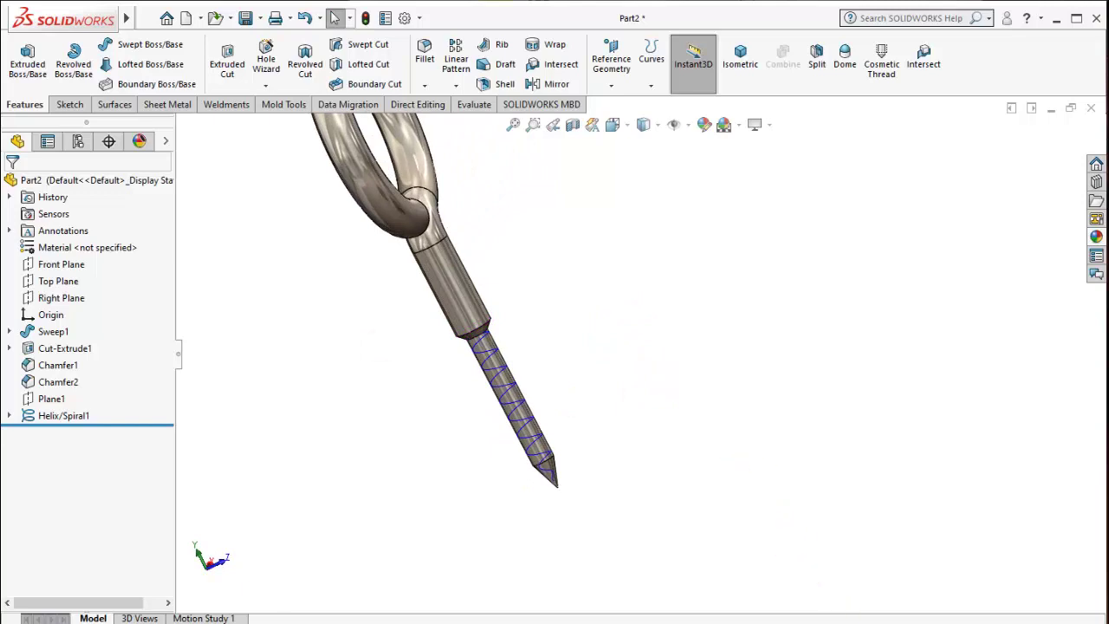
pyautogui.moveTo(508, 362)
pyautogui.mouseDown(button='middle')
pyautogui.moveTo(456, 438)
pyautogui.moveTo(518, 330)
pyautogui.mouseUp(button='middle')
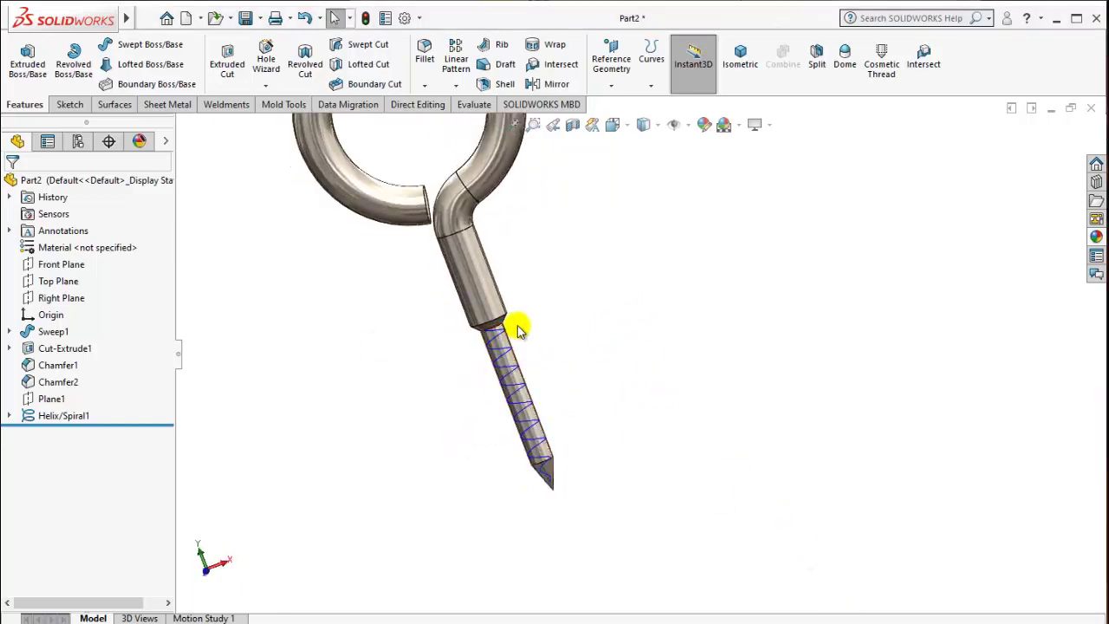
pyautogui.scroll(-2, 518, 329)
pyautogui.scroll(-2, 557, 351)
pyautogui.scroll(-2, 569, 378)
pyautogui.scroll(-1, 614, 315)
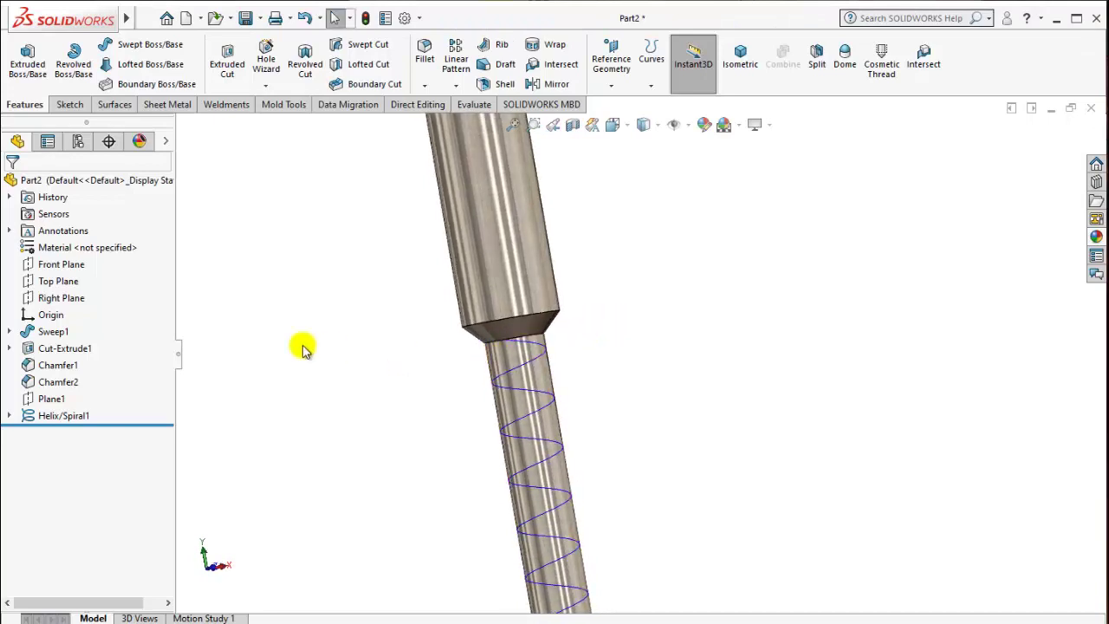
pyautogui.click(65, 299)
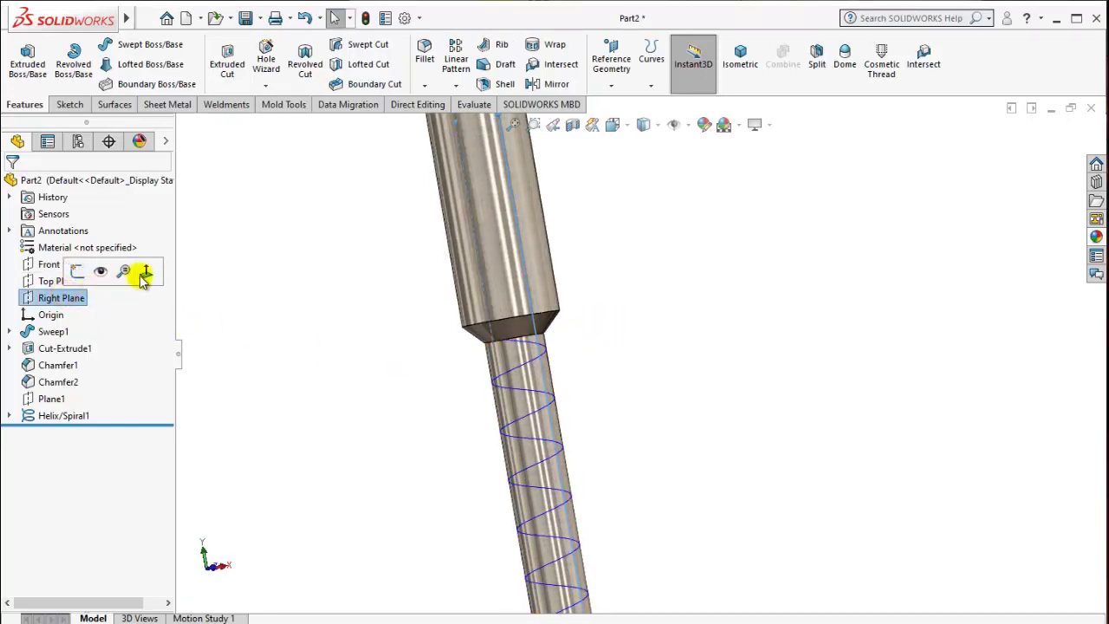
pyautogui.click(142, 276)
# Edit Helix/Spiral1 to change its start angle from 225° to 0°
pyautogui.scroll(-3, 642, 433)
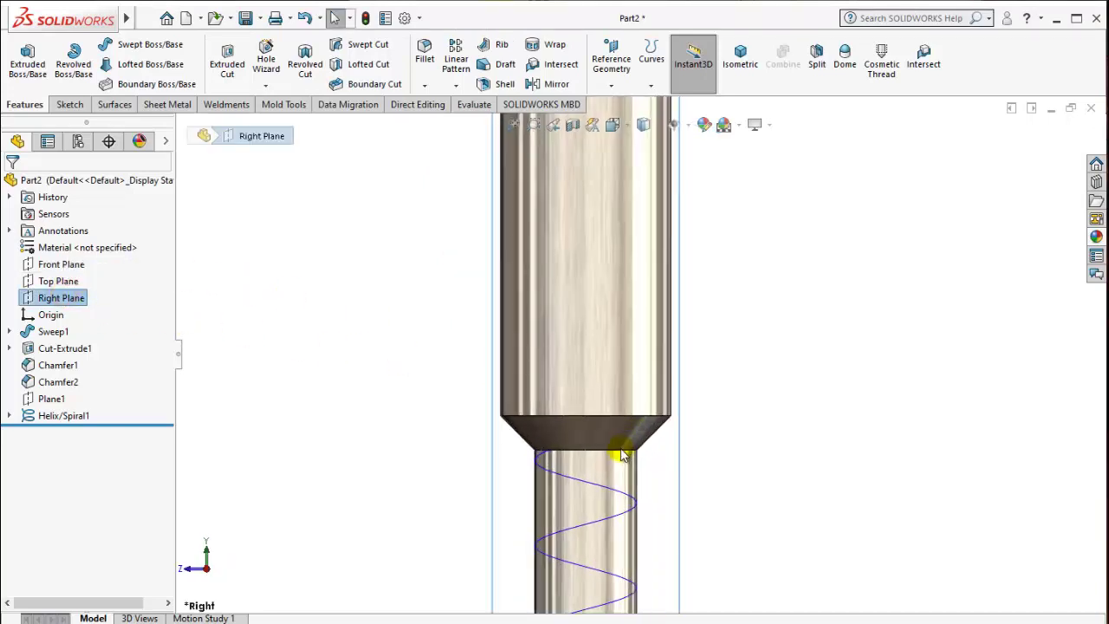
pyautogui.scroll(-2, 589, 443)
pyautogui.click(257, 361)
pyautogui.click(70, 415)
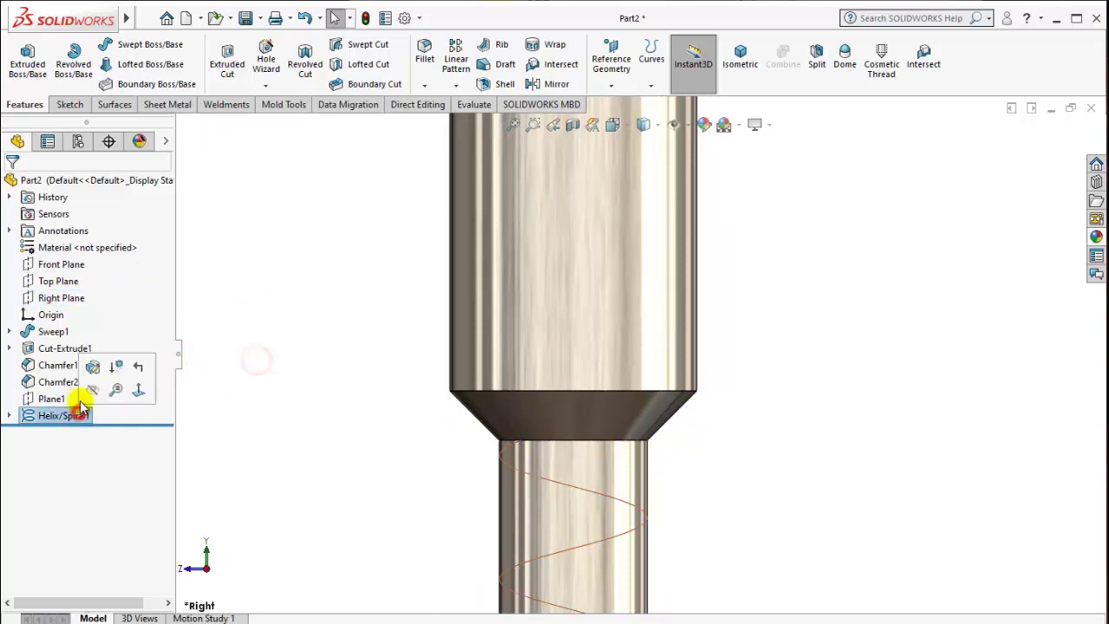
pyautogui.click(121, 366)
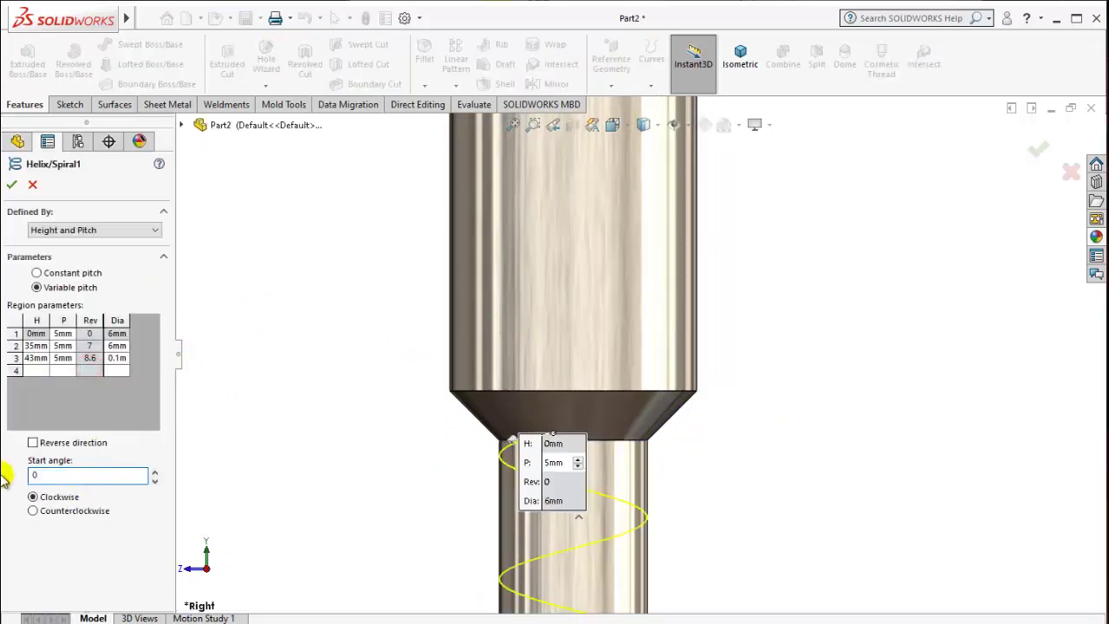
pyautogui.click(293, 438)
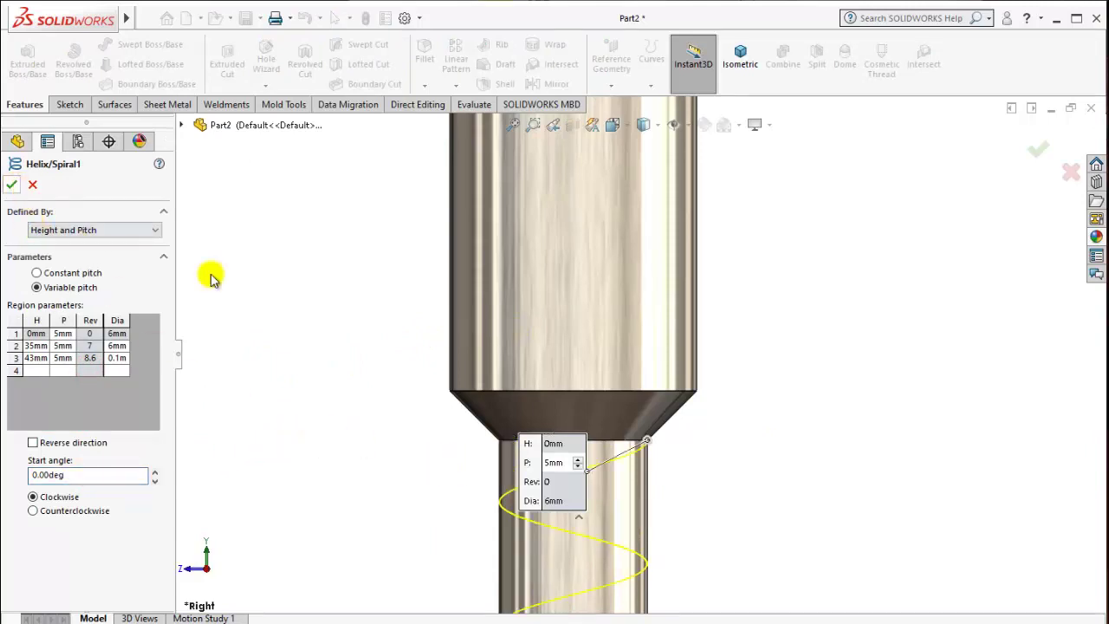
pyautogui.scroll(5, 619, 458)
pyautogui.scroll(-1, 637, 487)
pyautogui.scroll(-2, 651, 396)
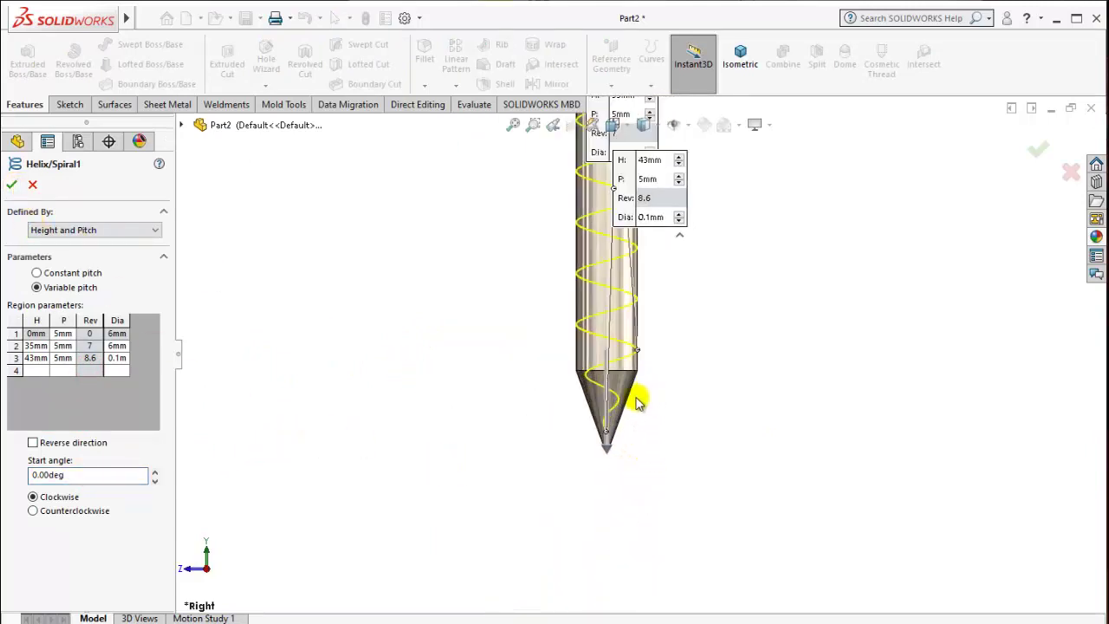
pyautogui.scroll(-1, 636, 401)
pyautogui.click(9, 192)
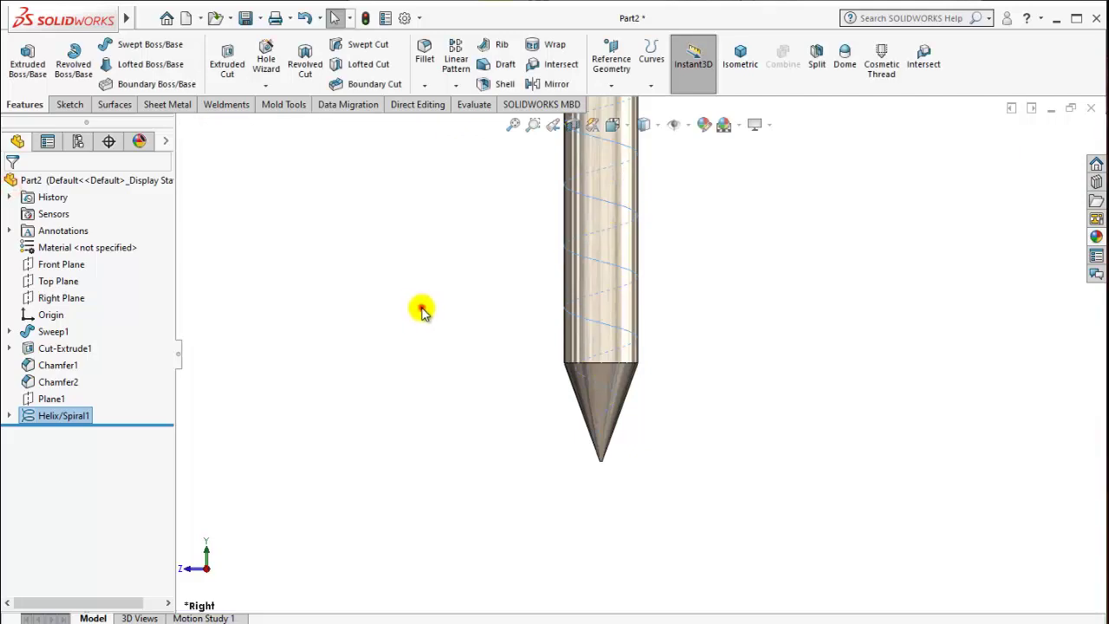
pyautogui.scroll(4, 631, 228)
pyautogui.scroll(-1, 631, 227)
pyautogui.scroll(-3, 637, 280)
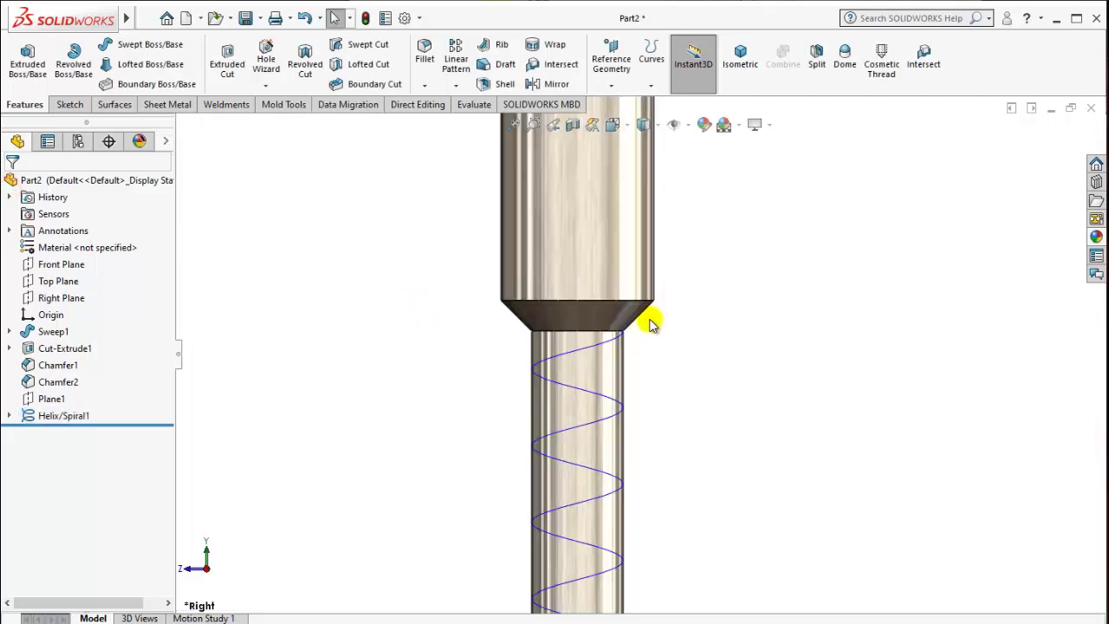
pyautogui.scroll(-1, 649, 318)
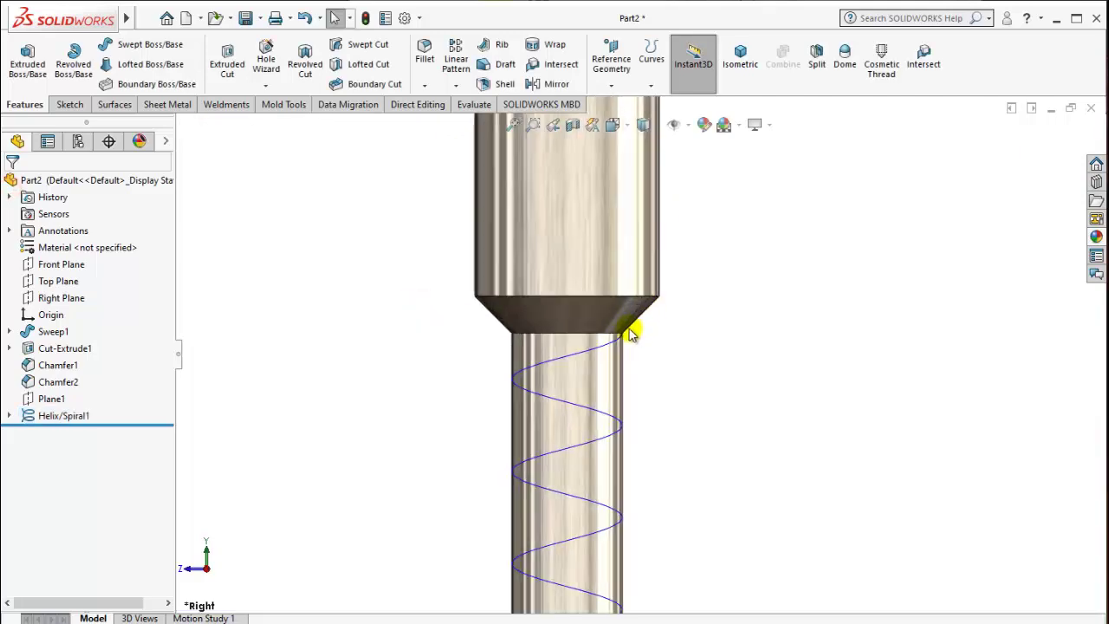
# Sketch a three-line triangle on the Right Plane at the helix's end point
pyautogui.click(65, 300)
pyautogui.click(77, 279)
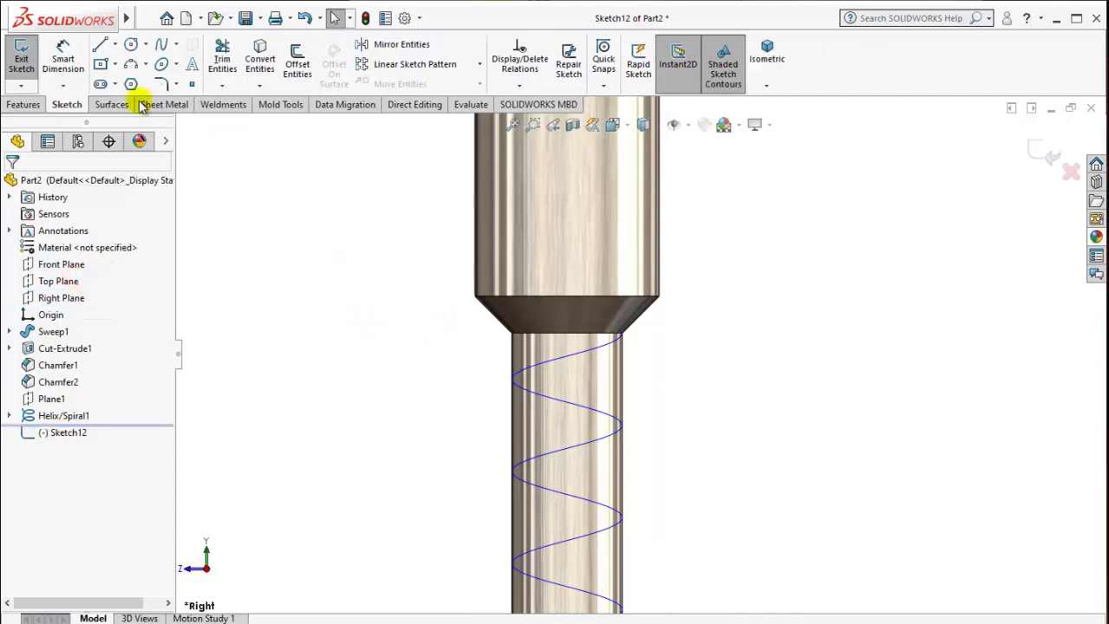
pyautogui.click(100, 45)
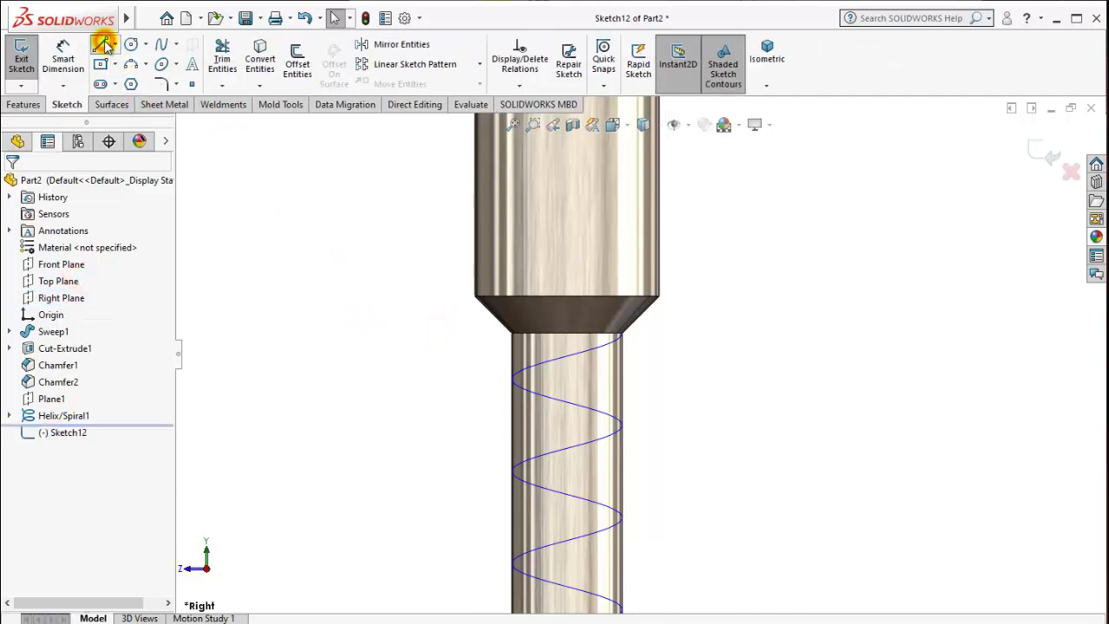
pyautogui.click(624, 336)
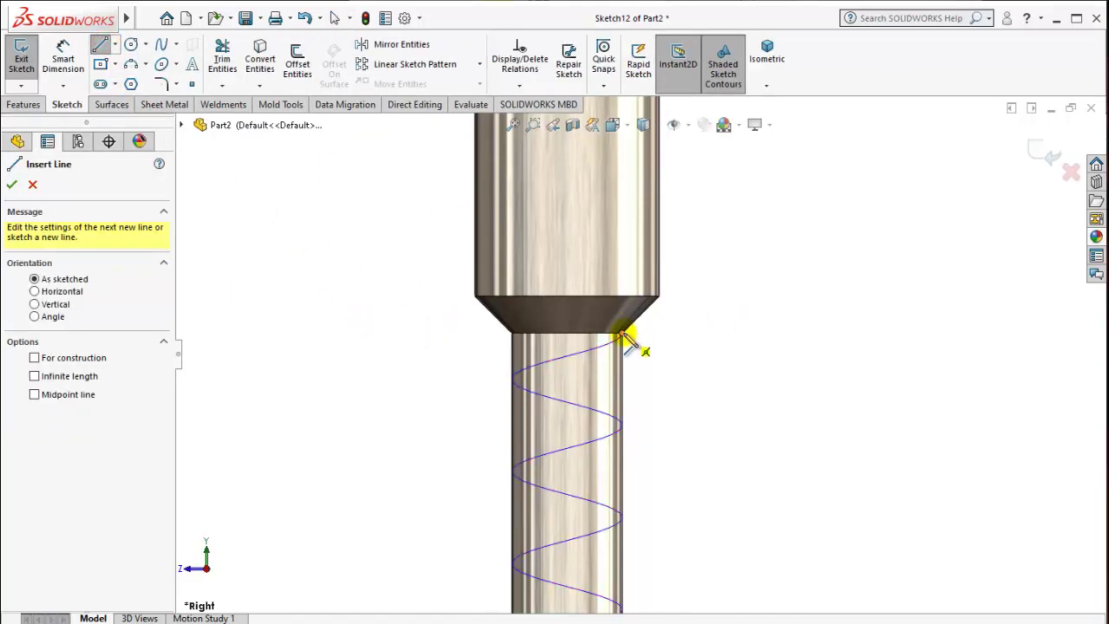
pyautogui.click(622, 371)
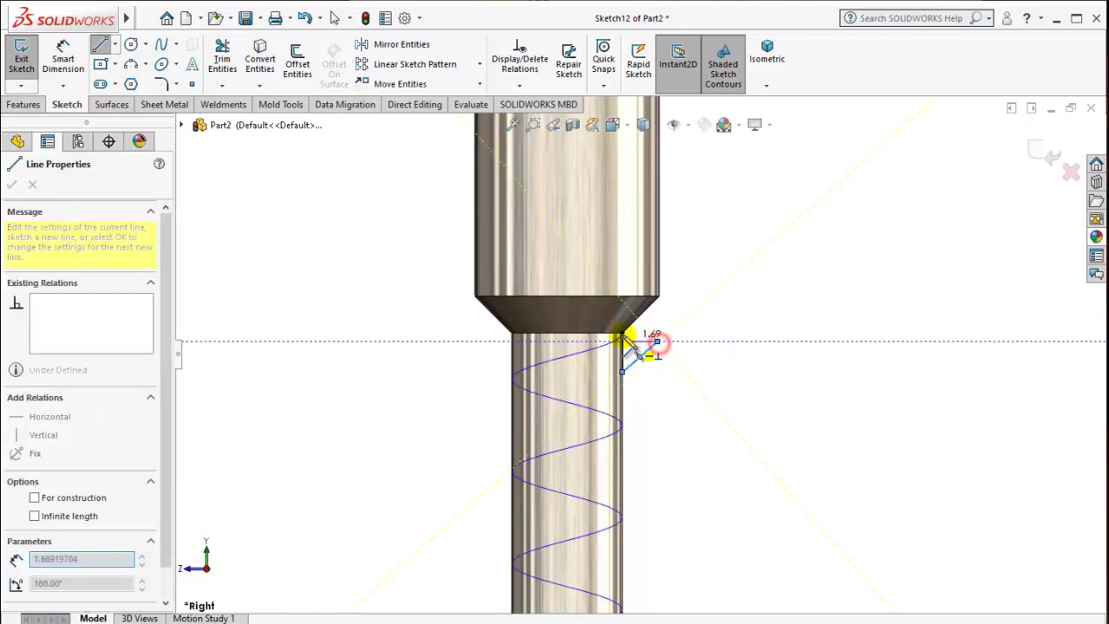
pyautogui.click(658, 339)
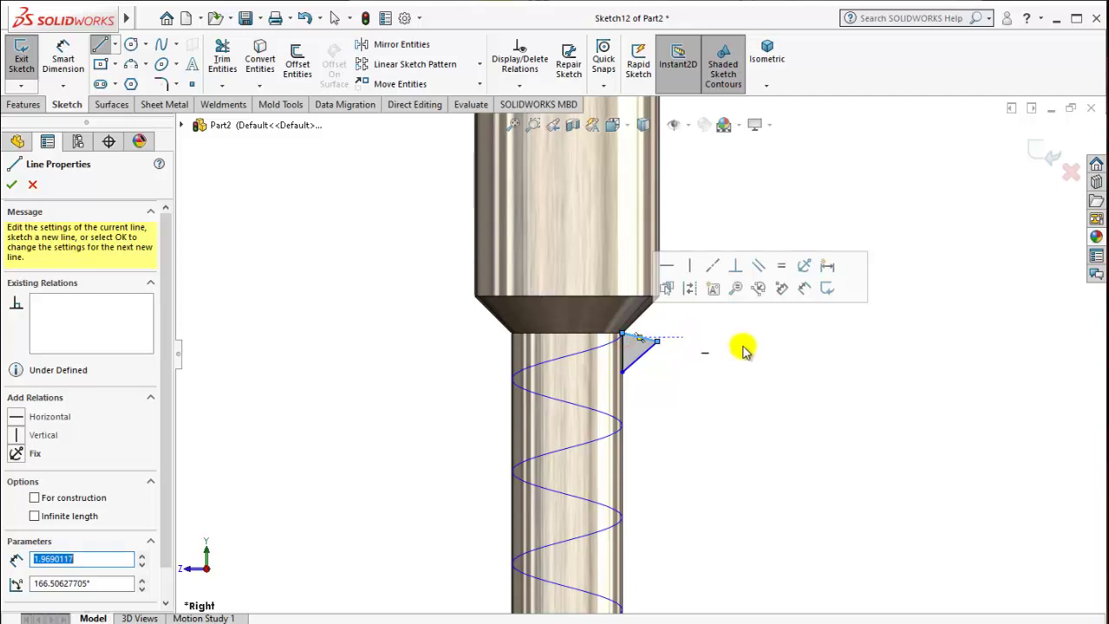
pyautogui.scroll(-1, 681, 340)
pyautogui.scroll(-2, 658, 355)
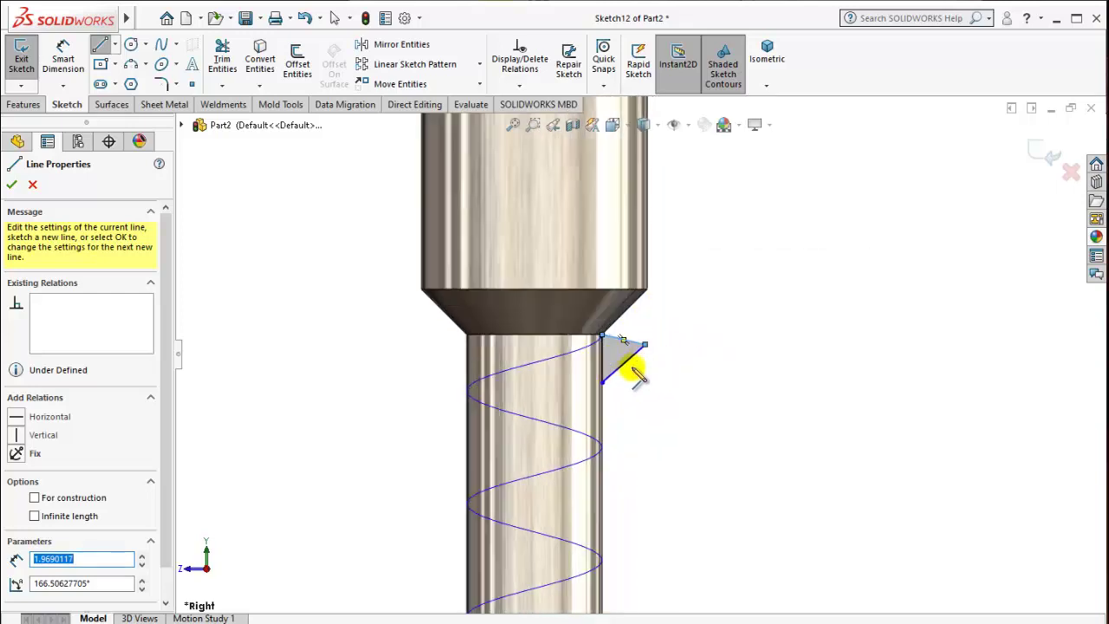
pyautogui.scroll(-3, 633, 368)
pyautogui.press('Escape')
# Add an Equal relation to all three triangle edges
pyautogui.click(639, 303)
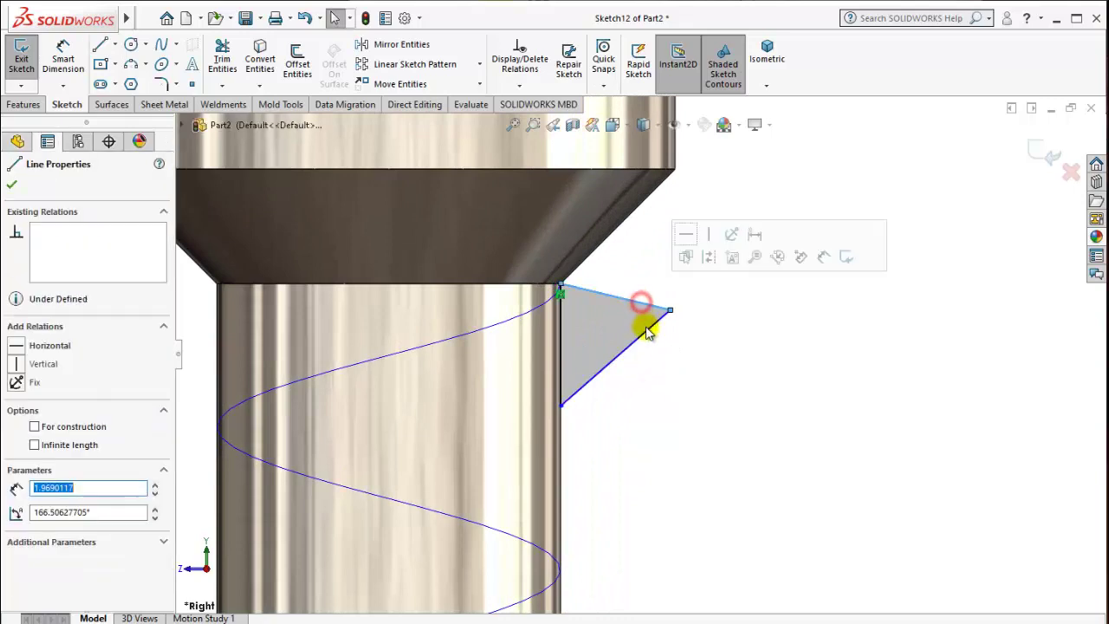
pyautogui.keyDown('ctrl'); pyautogui.click(563, 338); pyautogui.keyUp('ctrl')
pyautogui.keyDown('ctrl'); pyautogui.click(564, 335); pyautogui.keyUp('ctrl')
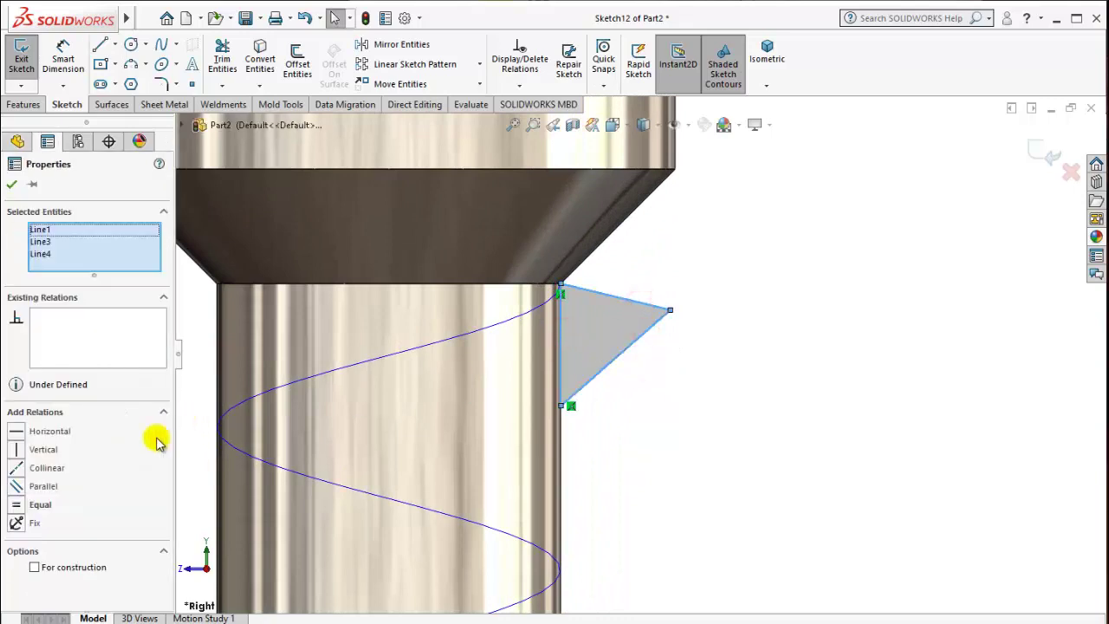
pyautogui.click(22, 510)
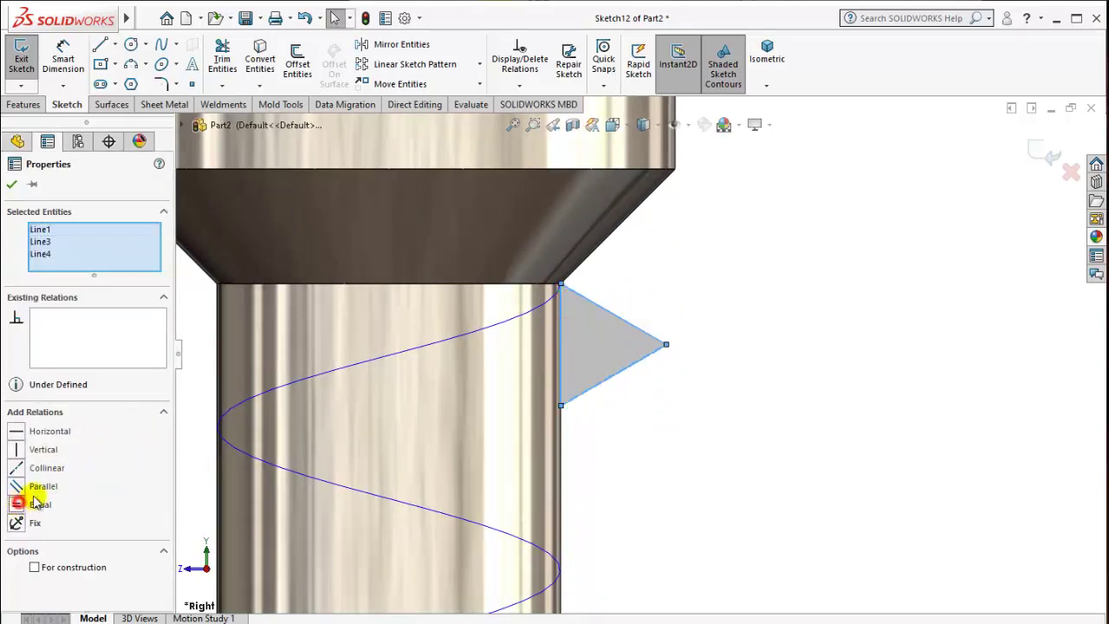
pyautogui.click(746, 448)
# Dimension the triangle's top edge to 3 mm
pyautogui.click(63, 61)
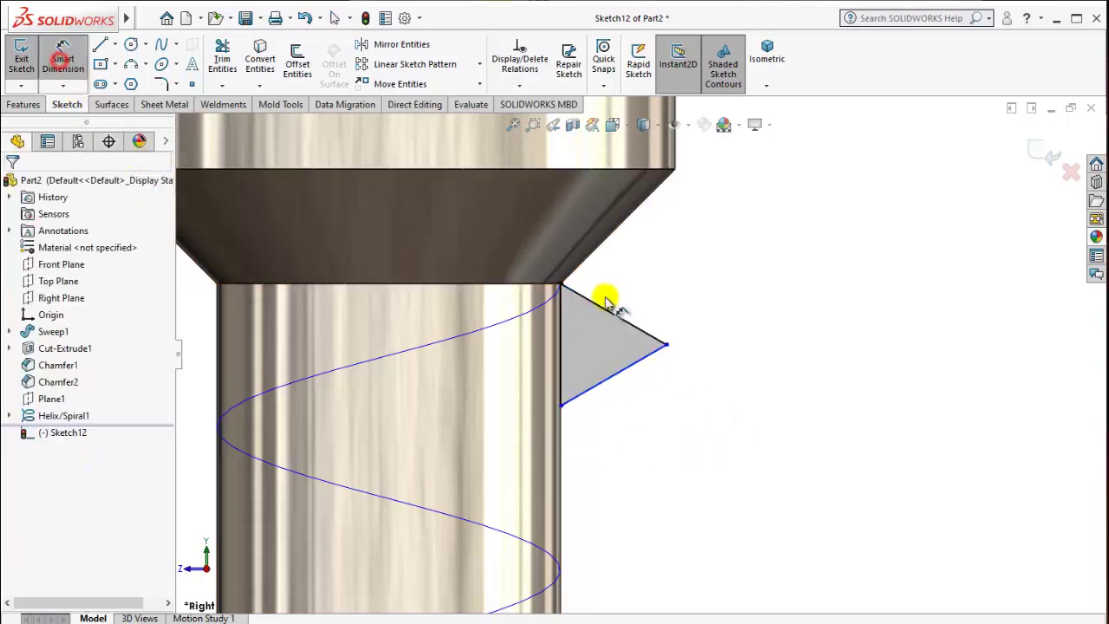
pyautogui.click(636, 328)
pyautogui.click(659, 290)
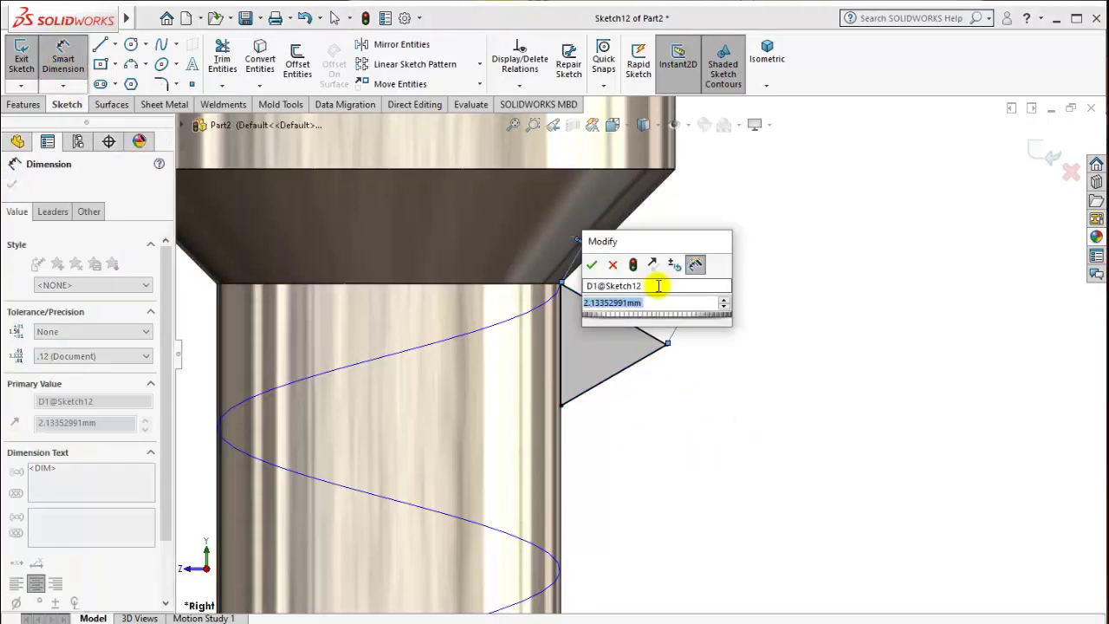
pyautogui.write('3')
pyautogui.press('Return')
pyautogui.click(841, 372)
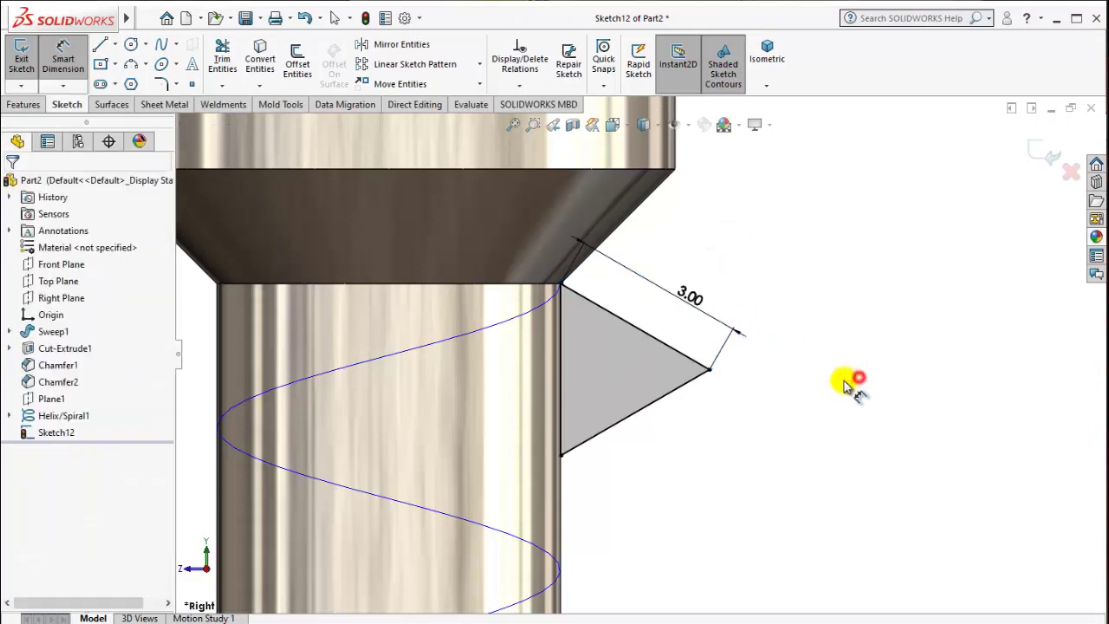
pyautogui.scroll(3, 829, 359)
pyautogui.scroll(3, 763, 368)
pyautogui.scroll(2, 684, 385)
pyautogui.moveTo(646, 408)
pyautogui.mouseDown(button='middle')
pyautogui.moveTo(606, 434)
pyautogui.moveTo(619, 404)
pyautogui.moveTo(624, 425)
pyautogui.moveTo(680, 438)
pyautogui.moveTo(639, 408)
pyautogui.mouseUp(button='middle')
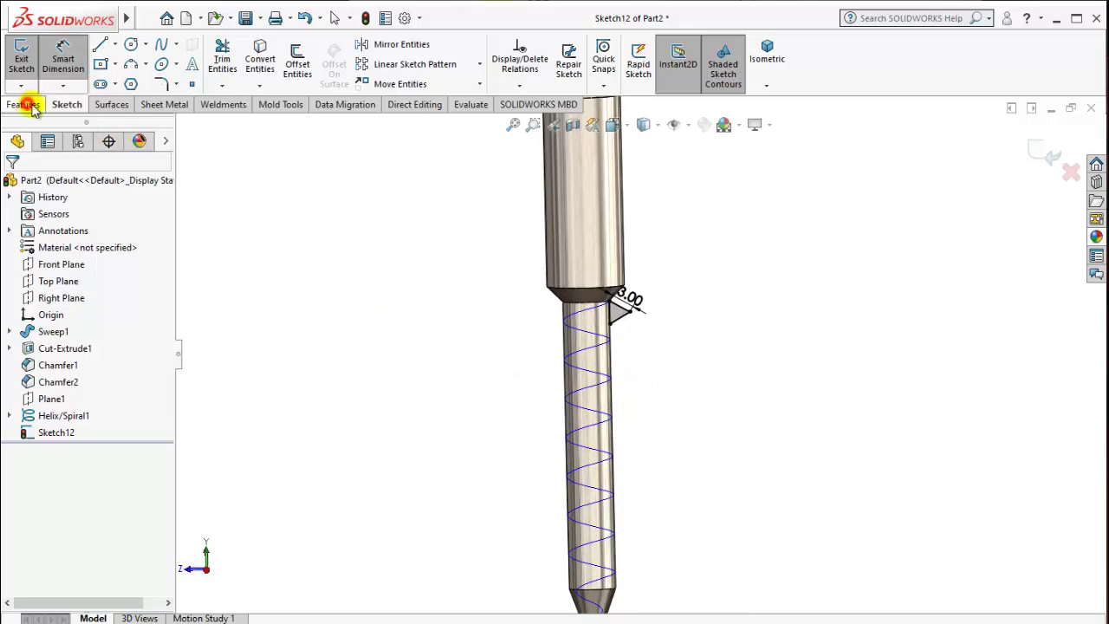
# Sweep the Sketch12 triangle along Helix/Spiral1 to create the screw threads
pyautogui.click(26, 105)
pyautogui.click(130, 47)
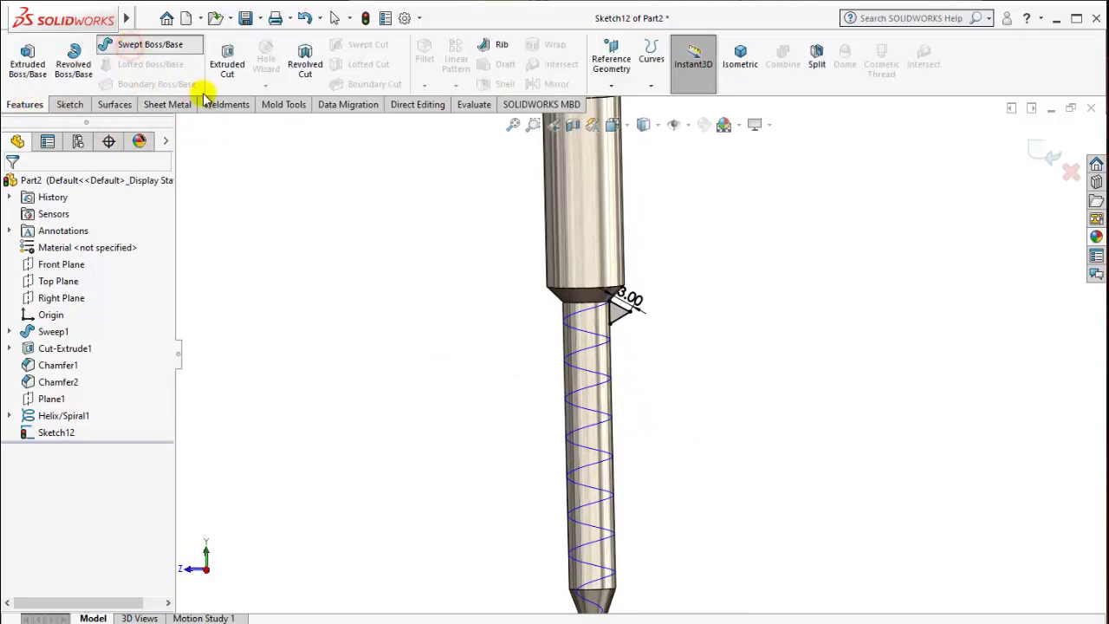
pyautogui.scroll(-2, 631, 321)
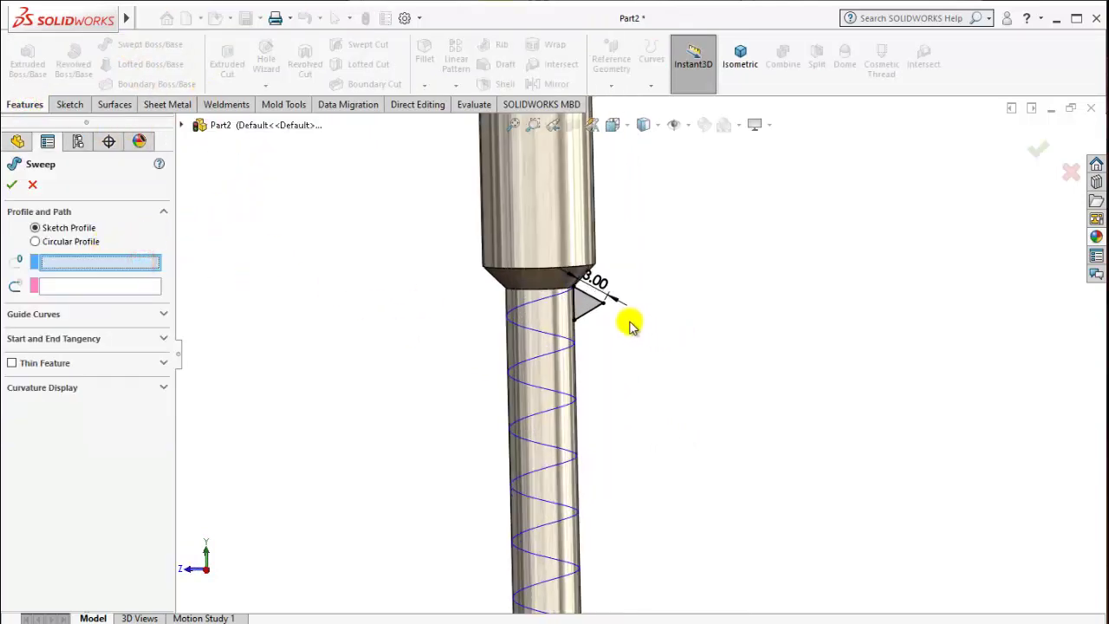
pyautogui.scroll(-2, 590, 299)
pyautogui.click(587, 296)
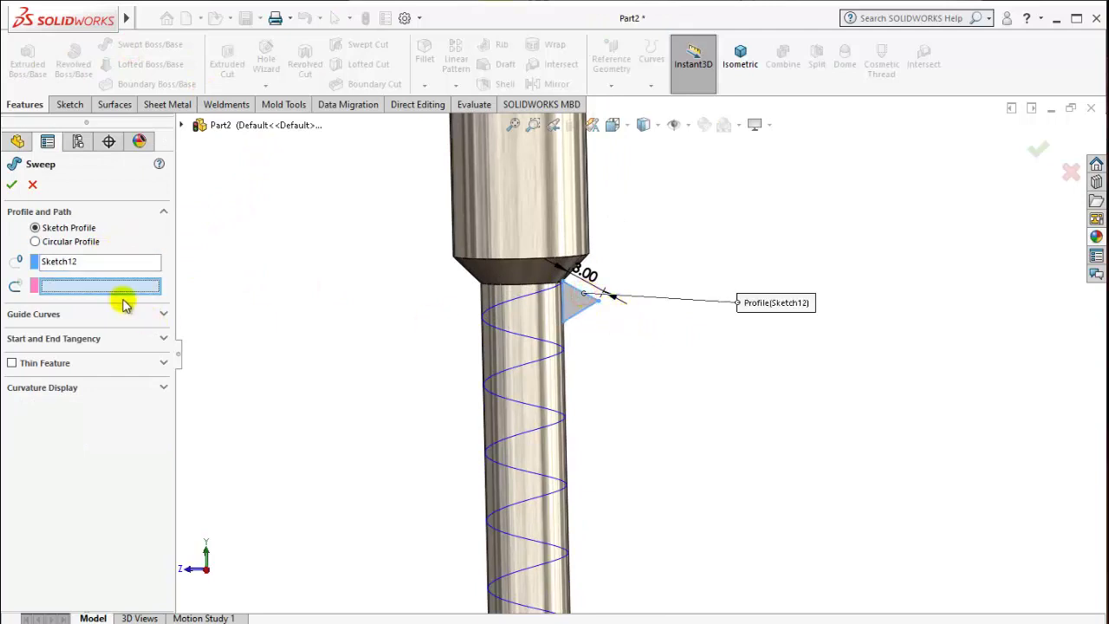
pyautogui.click(520, 336)
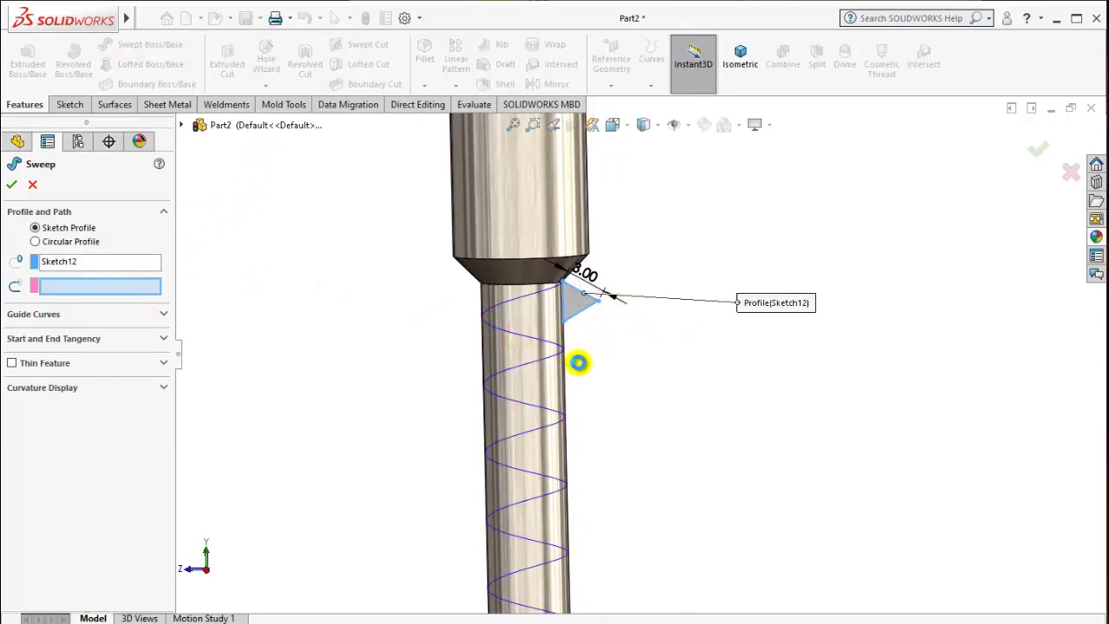
pyautogui.scroll(3, 594, 449)
pyautogui.moveTo(595, 495)
pyautogui.mouseDown(button='middle')
pyautogui.moveTo(649, 396)
pyautogui.moveTo(681, 436)
pyautogui.mouseUp(button='middle')
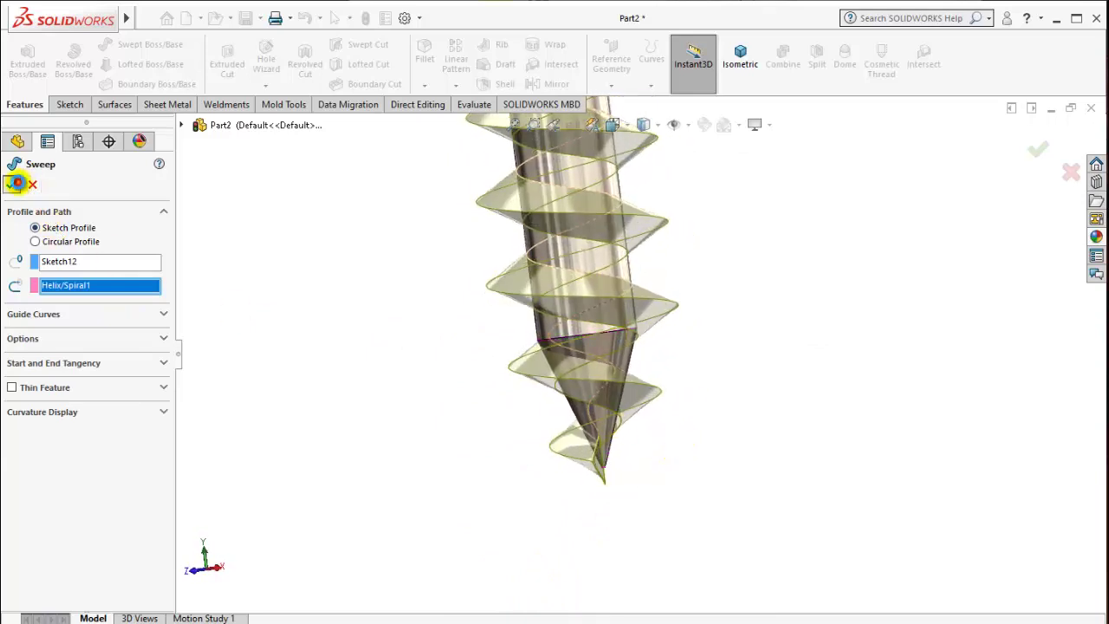
pyautogui.click(17, 183)
# Inspect the threaded screw upright and select Helix/Spiral1 in the feature tree
pyautogui.moveTo(485, 346)
pyautogui.mouseDown(button='middle')
pyautogui.moveTo(667, 243)
pyautogui.moveTo(439, 272)
pyautogui.mouseUp(button='middle')
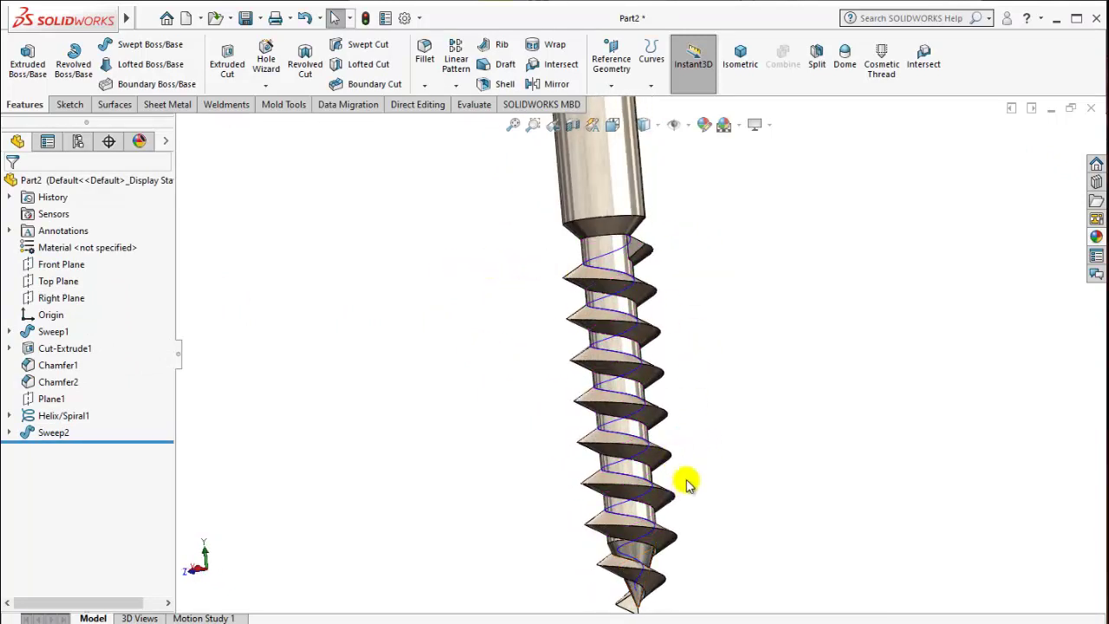
pyautogui.scroll(-2, 686, 484)
pyautogui.scroll(2, 673, 485)
pyautogui.scroll(-2, 644, 477)
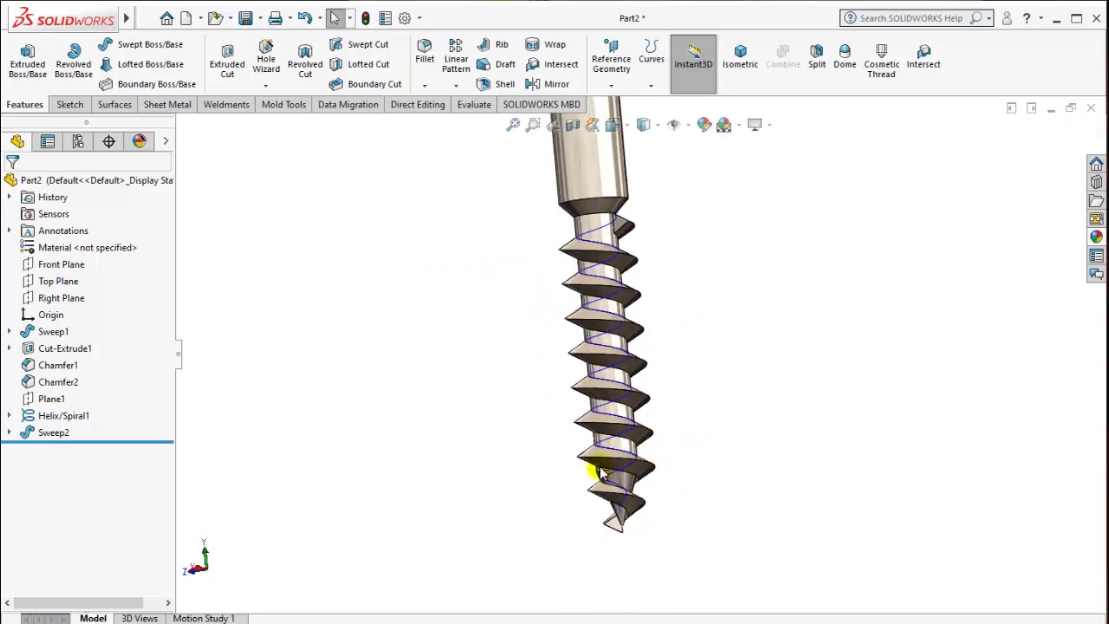
pyautogui.click(64, 417)
# Change the helix's third-region height to 40 mm and rebuild the threads
pyautogui.click(82, 375)
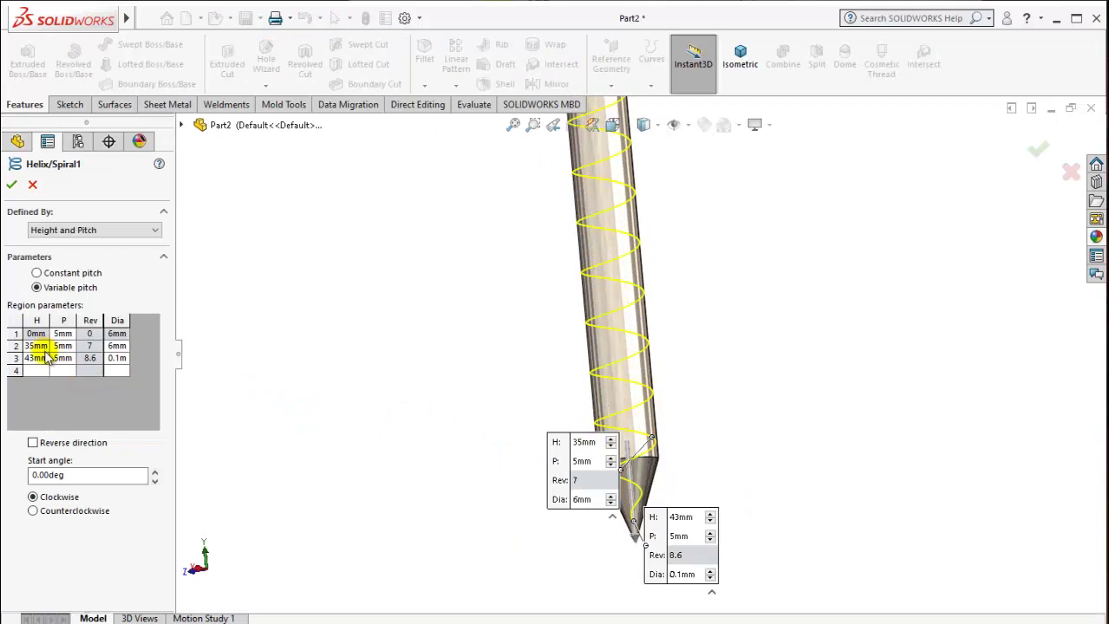
pyautogui.click(40, 358)
pyautogui.write('40')
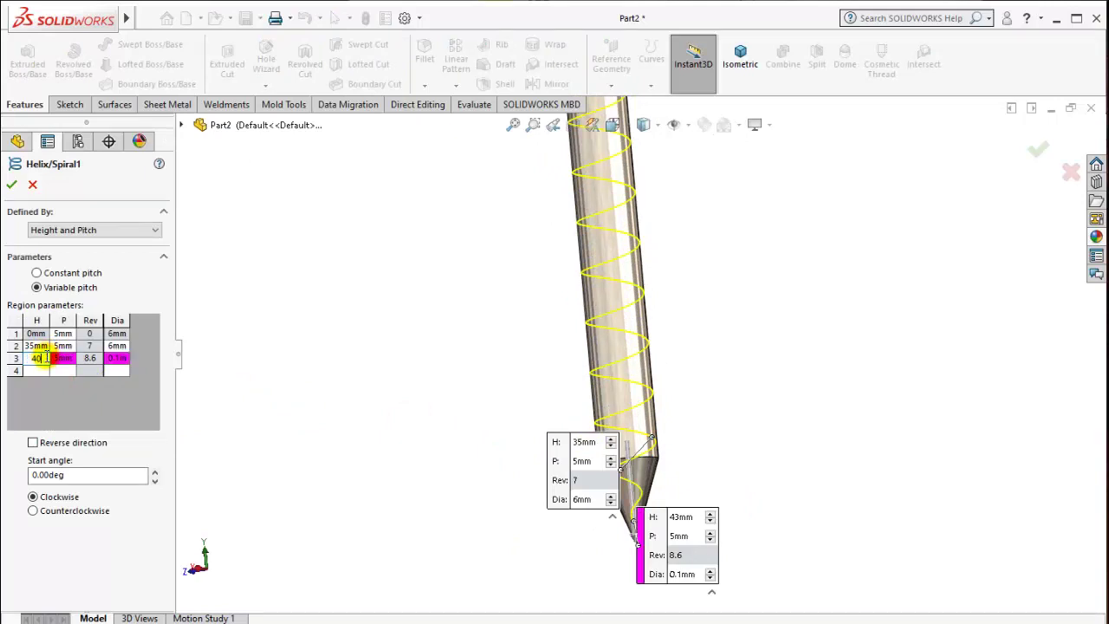
pyautogui.click(342, 373)
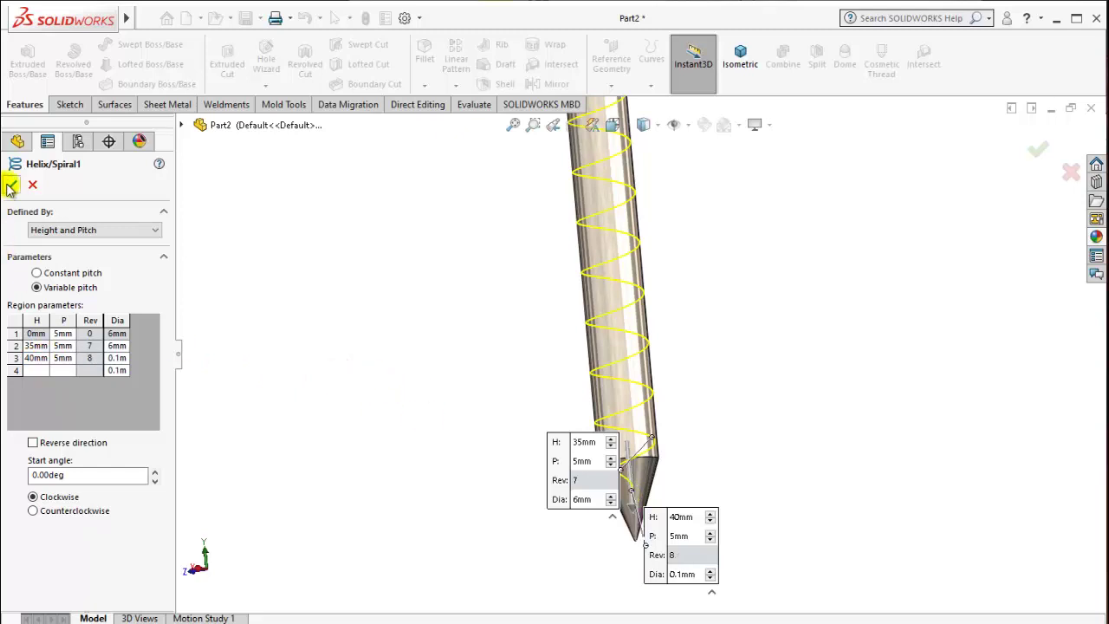
pyautogui.press('Return')
pyautogui.moveTo(510, 405); pyautogui.dragTo(567, 413, button='middle')
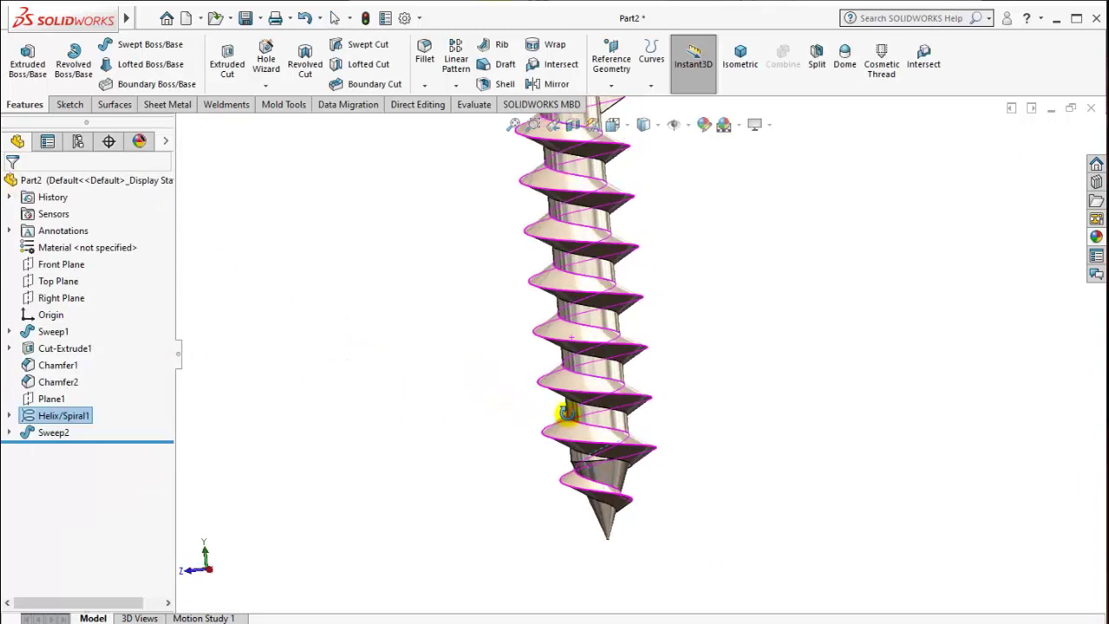
pyautogui.click(818, 461)
pyautogui.moveTo(662, 431)
pyautogui.mouseDown(button='middle')
pyautogui.moveTo(661, 346)
pyautogui.moveTo(474, 364)
pyautogui.moveTo(626, 332)
pyautogui.mouseUp(button='middle')
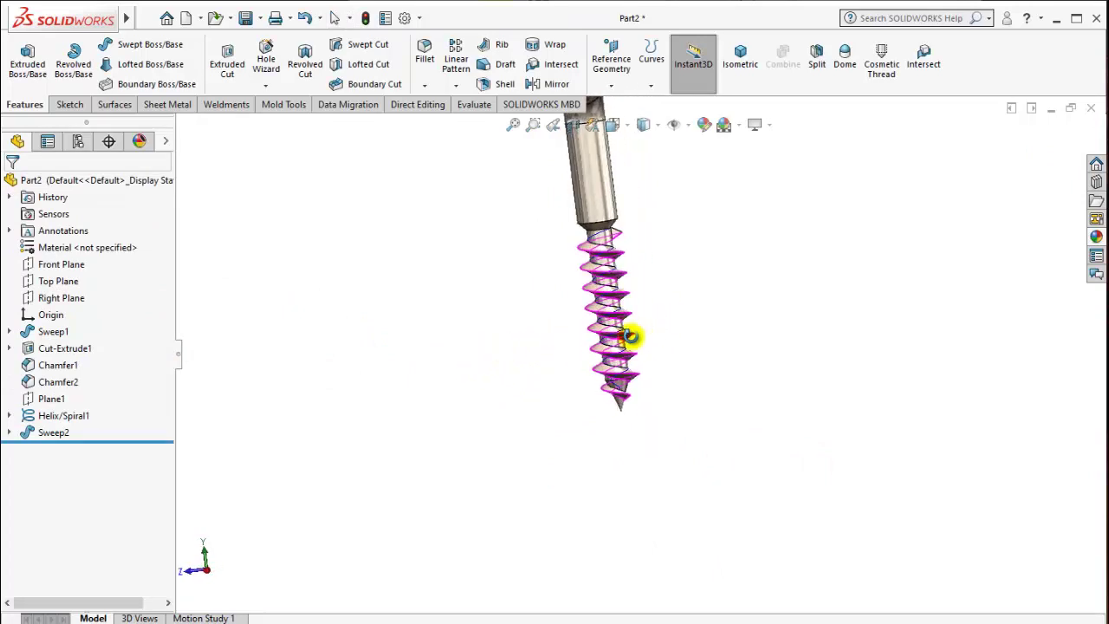
# Set the second region's height to 32 mm and accept the helix
pyautogui.click(39, 415)
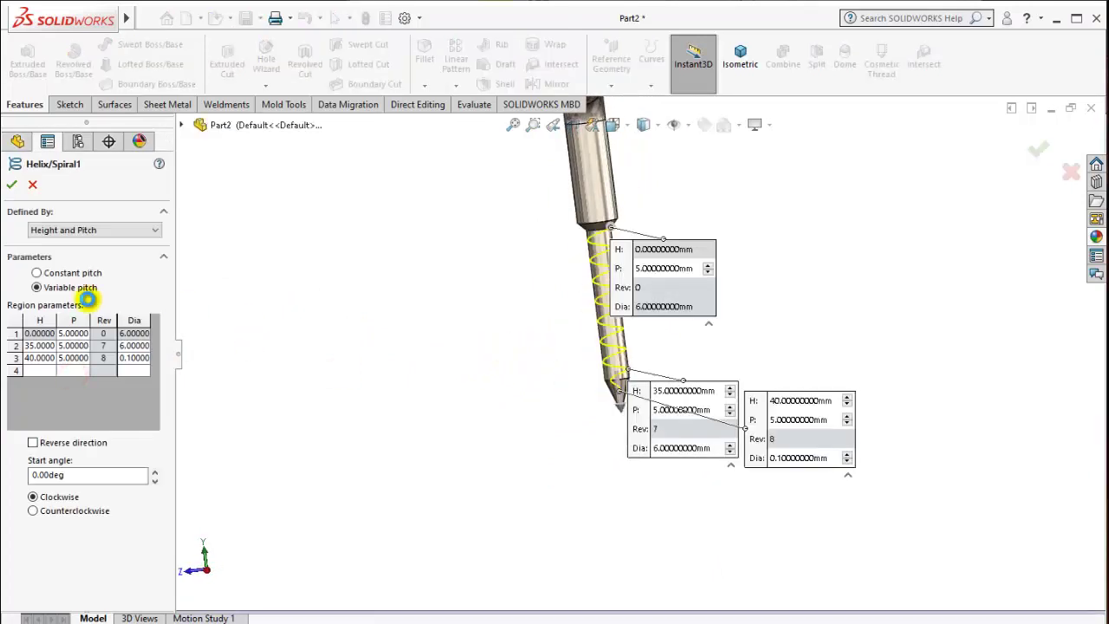
pyautogui.doubleClick(39, 346)
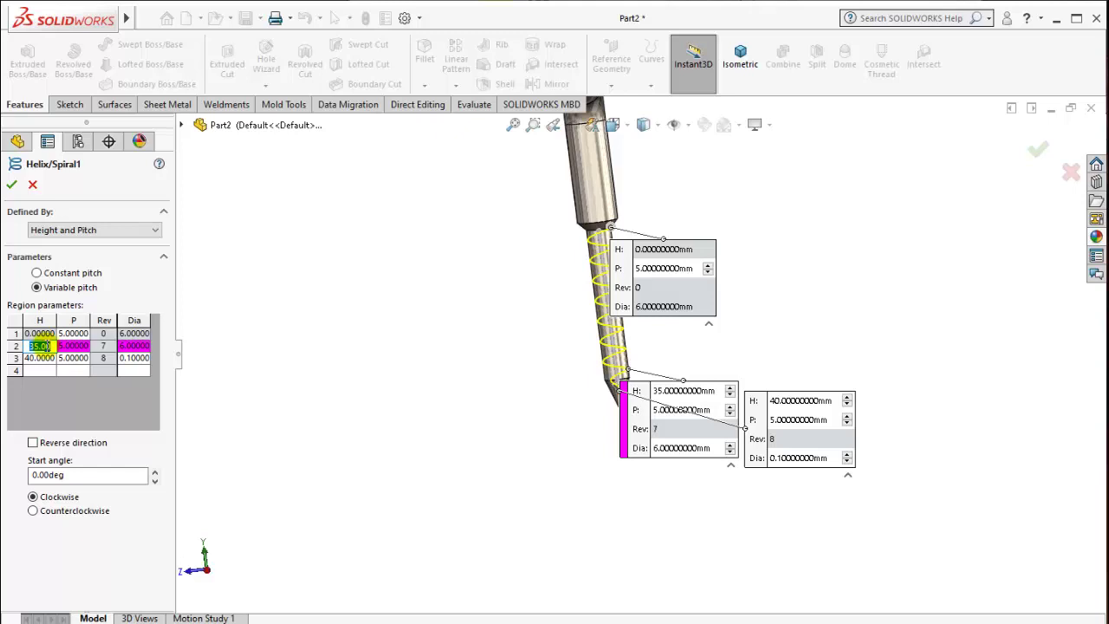
pyautogui.write('32')
pyautogui.click(374, 373)
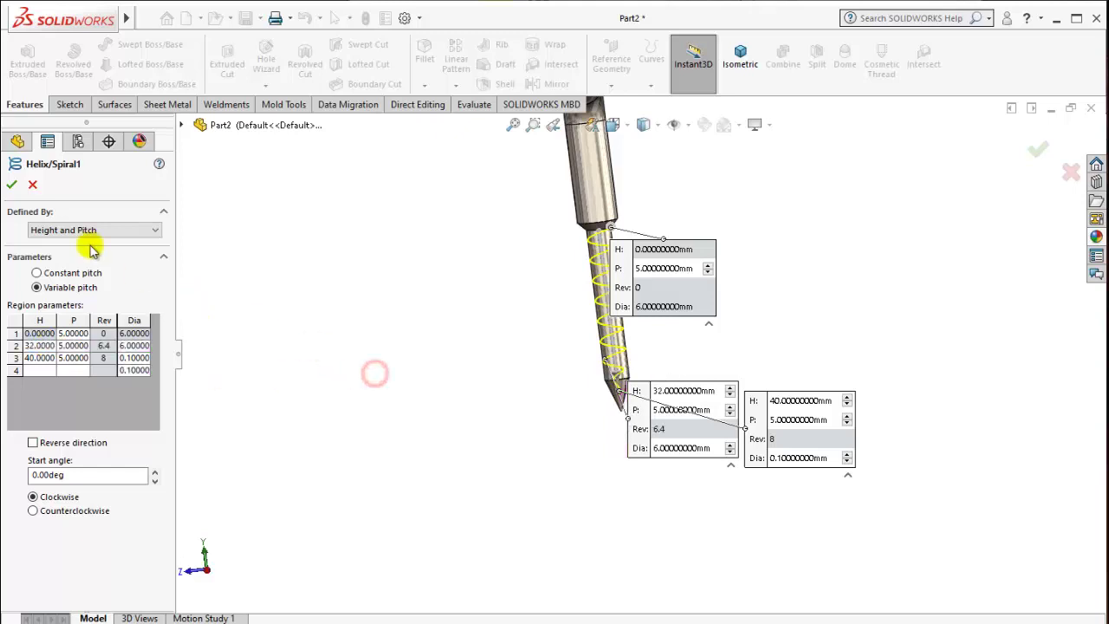
pyautogui.rightClick(445, 381)
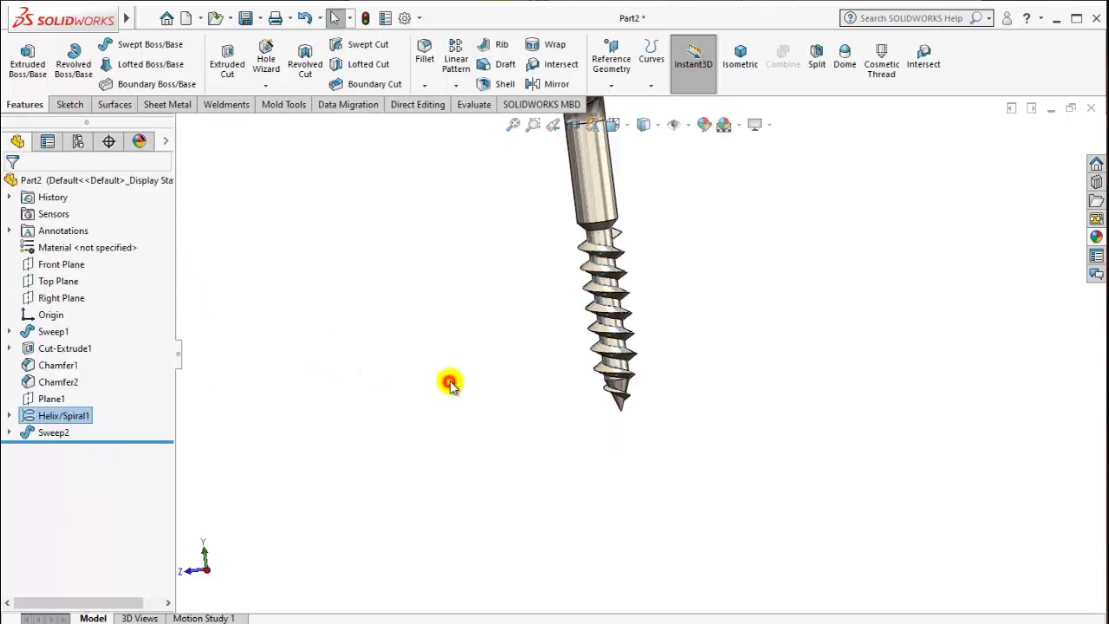
# Set the helix's last region end height to 42 mm and rebuild the thread
pyautogui.moveTo(448, 378)
pyautogui.mouseDown(button='middle')
pyautogui.moveTo(631, 361)
pyautogui.moveTo(503, 342)
pyautogui.moveTo(406, 355)
pyautogui.moveTo(564, 339)
pyautogui.moveTo(654, 409)
pyautogui.mouseUp(button='middle')
pyautogui.scroll(-1, 607, 403)
pyautogui.scroll(-2, 540, 396)
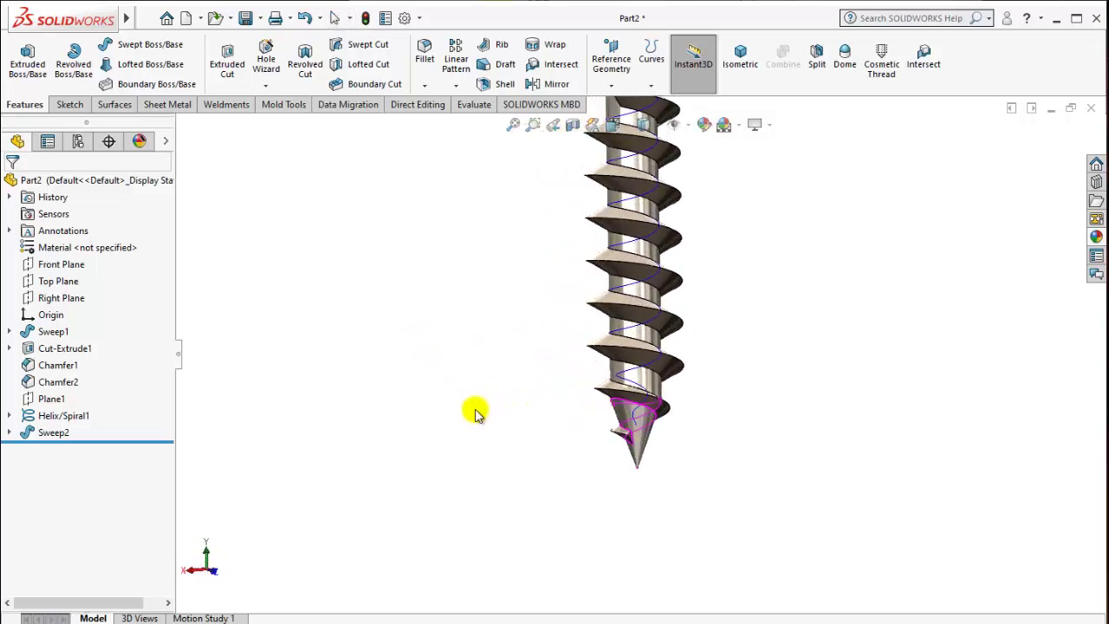
pyautogui.scroll(-2, 470, 408)
pyautogui.scroll(-2, 614, 416)
pyautogui.moveTo(599, 431); pyautogui.dragTo(555, 431, button='middle')
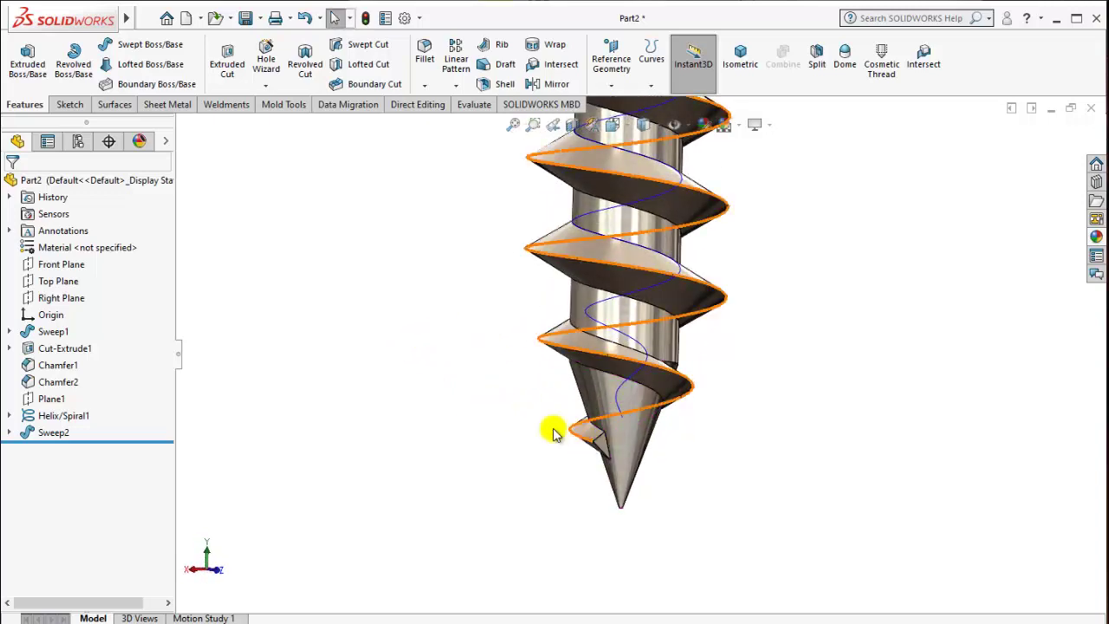
pyautogui.click(65, 416)
pyautogui.click(128, 372)
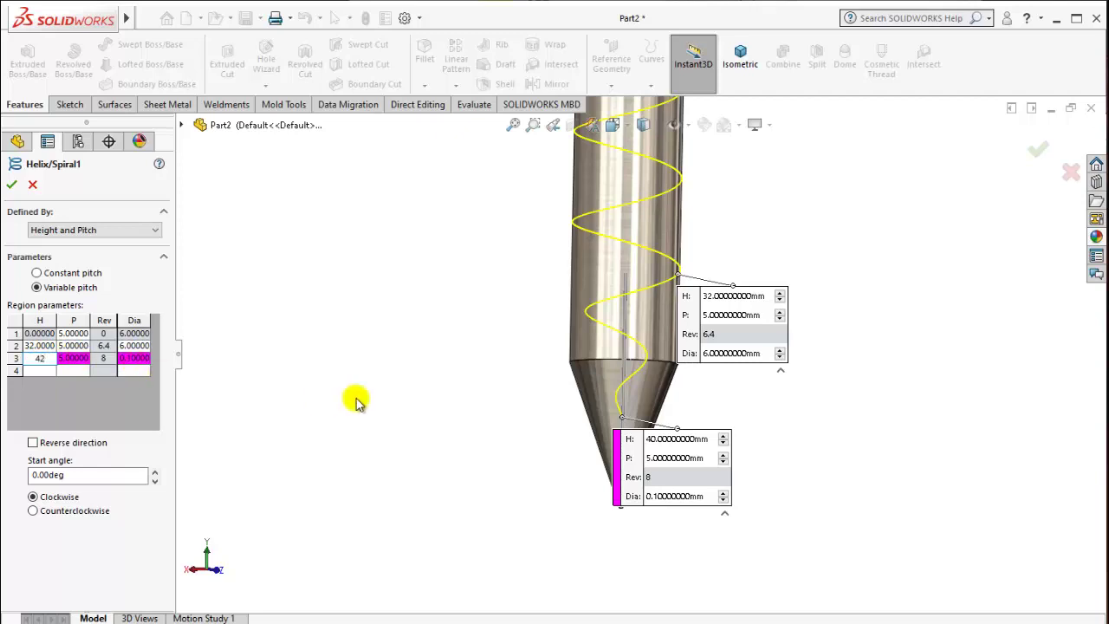
pyautogui.click(400, 391)
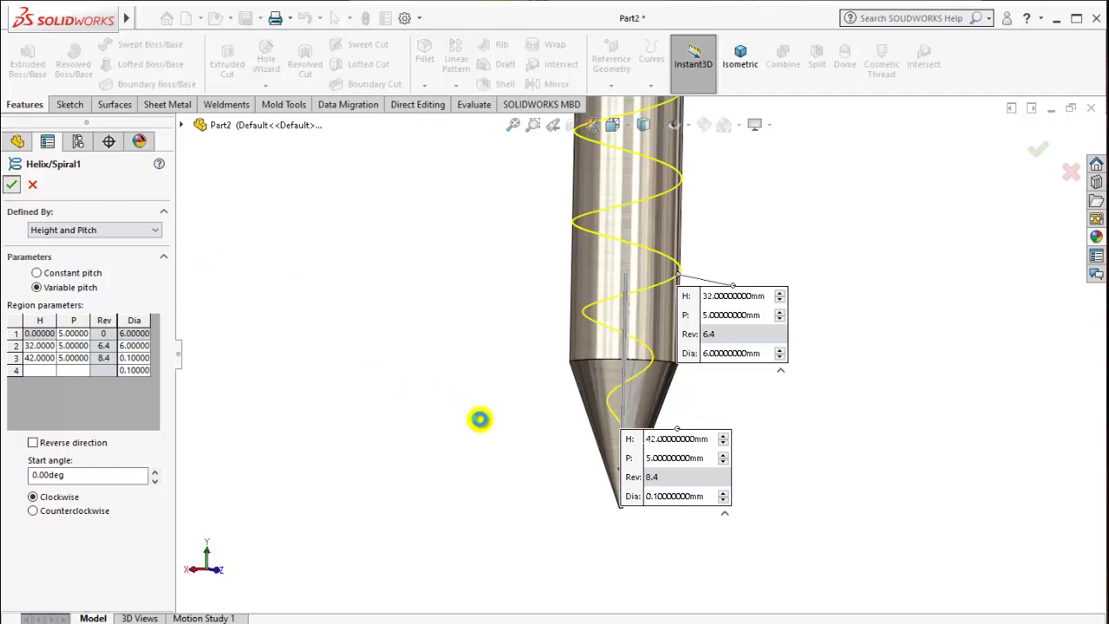
pyautogui.press('Return')
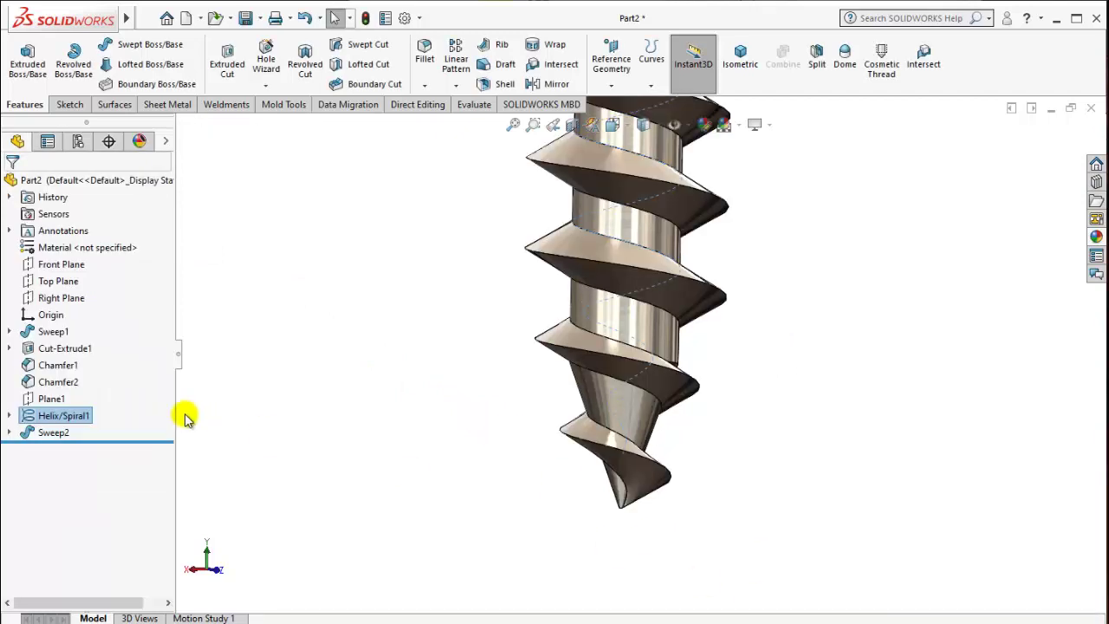
pyautogui.moveTo(570, 481)
pyautogui.mouseDown(button='middle')
pyautogui.moveTo(366, 436)
pyautogui.moveTo(414, 455)
pyautogui.mouseUp(button='middle')
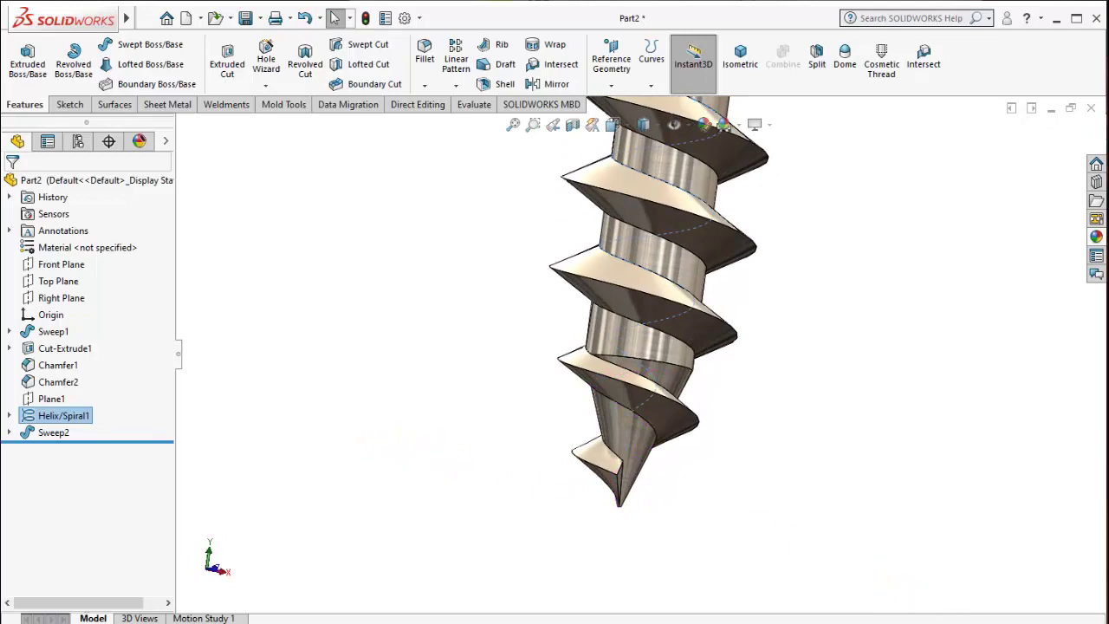
pyautogui.moveTo(809, 597)
pyautogui.mouseDown(button='middle')
pyautogui.moveTo(597, 512)
pyautogui.moveTo(578, 441)
pyautogui.moveTo(693, 465)
pyautogui.moveTo(649, 421)
pyautogui.moveTo(578, 459)
pyautogui.moveTo(661, 463)
pyautogui.moveTo(622, 500)
pyautogui.moveTo(509, 487)
pyautogui.mouseUp(button='middle')
# Change the third region's height to 40 mm with 8 revolutions and accept the helix
pyautogui.rightClick(78, 417)
pyautogui.click(97, 367)
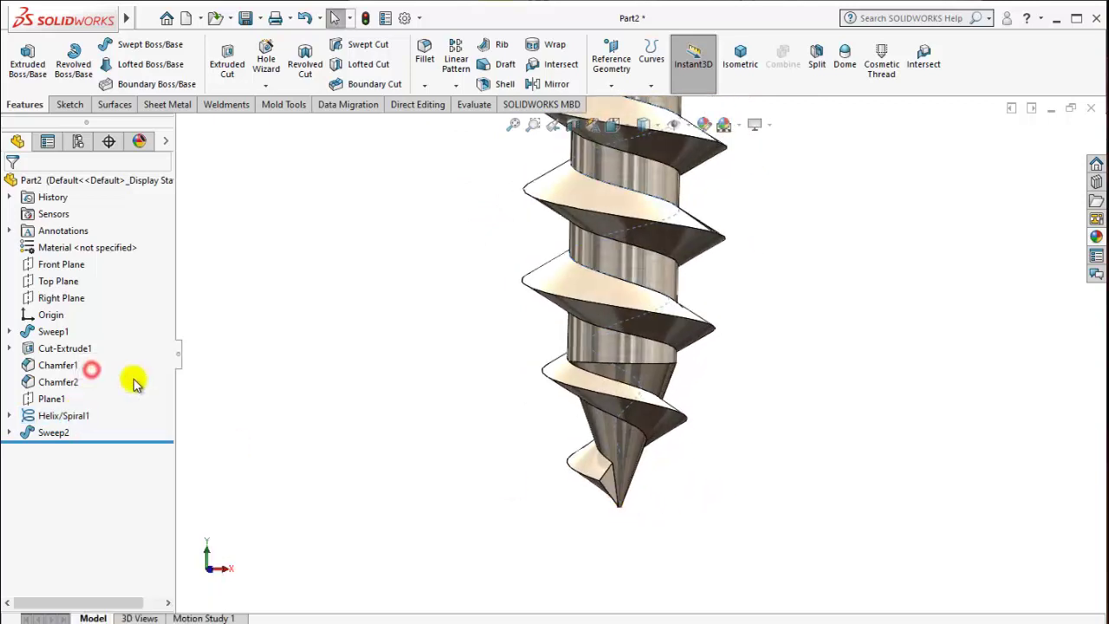
pyautogui.click(43, 357)
pyautogui.write('40')
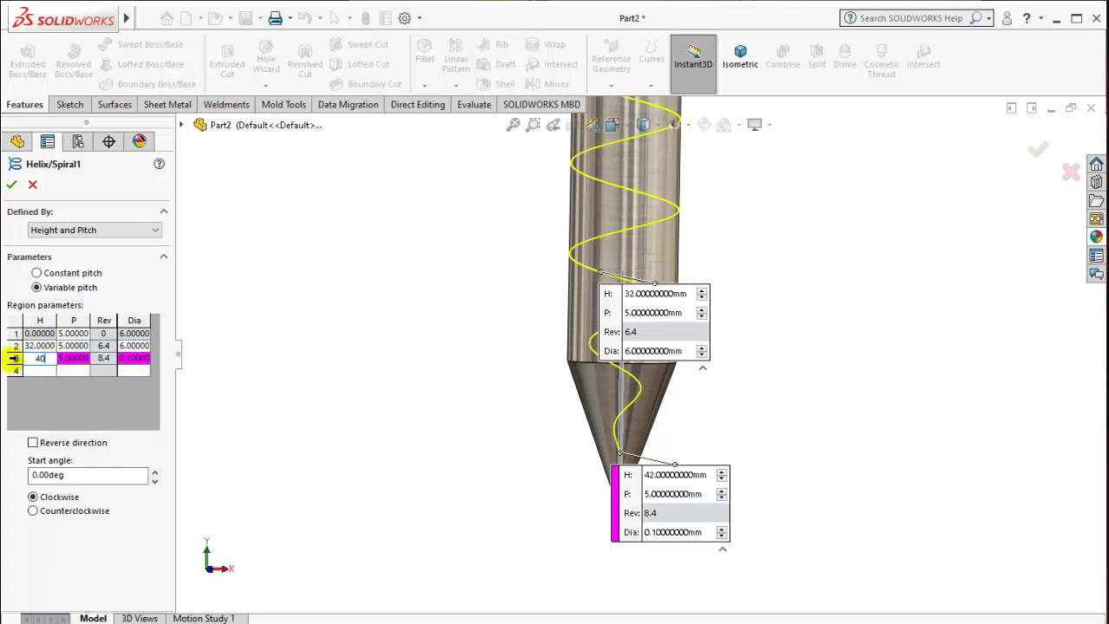
pyautogui.click(355, 402)
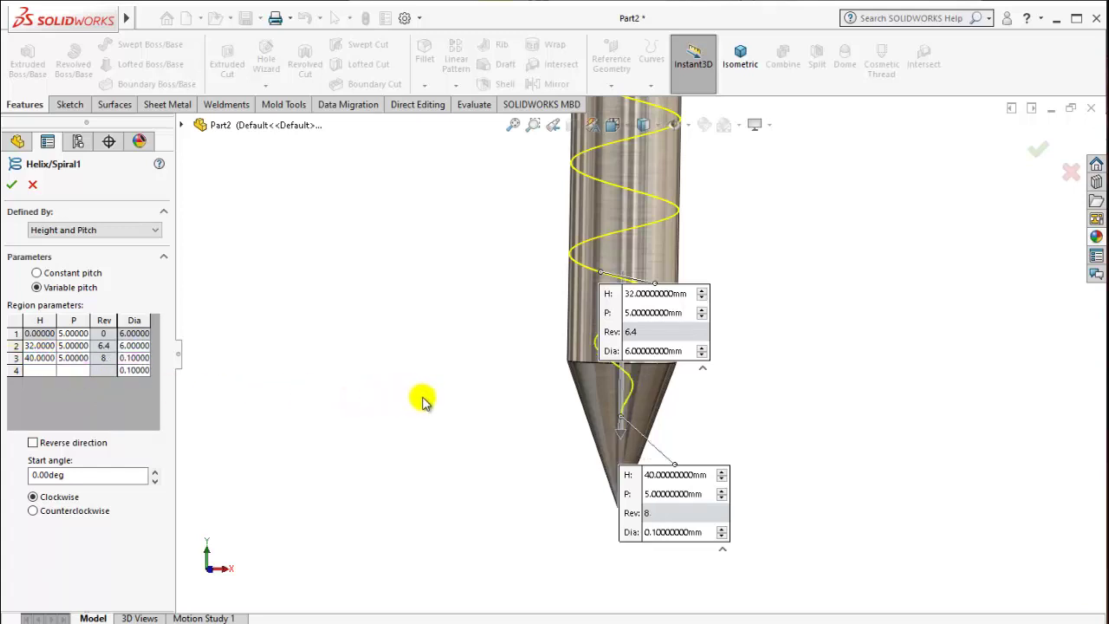
pyautogui.moveTo(437, 405); pyautogui.dragTo(448, 416, button='middle')
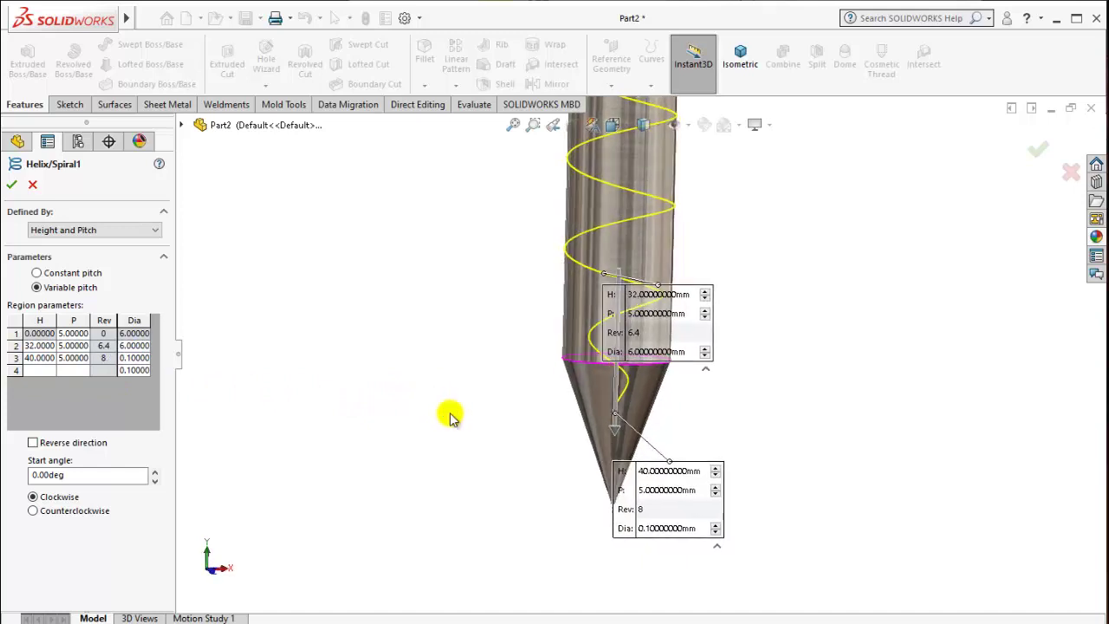
pyautogui.click(10, 184)
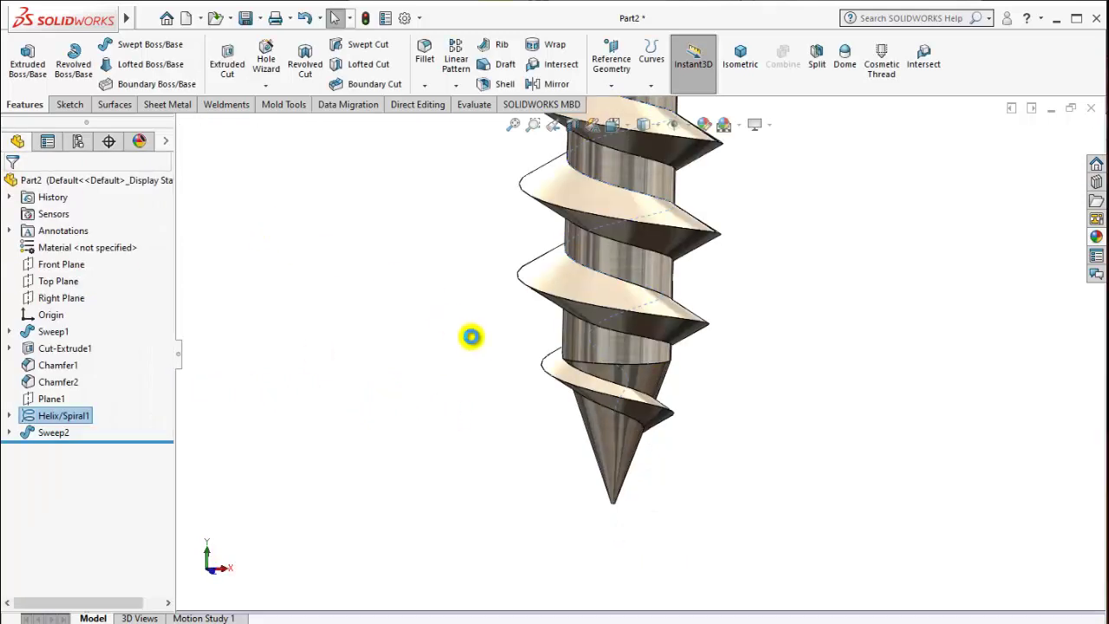
# Inspect the rebuilt screw and check the helix dimensions
pyautogui.moveTo(474, 337)
pyautogui.mouseDown(button='middle')
pyautogui.moveTo(367, 384)
pyautogui.moveTo(258, 351)
pyautogui.moveTo(535, 401)
pyautogui.moveTo(599, 425)
pyautogui.moveTo(531, 428)
pyautogui.moveTo(647, 465)
pyautogui.moveTo(585, 444)
pyautogui.mouseUp(button='middle')
pyautogui.click(78, 415)
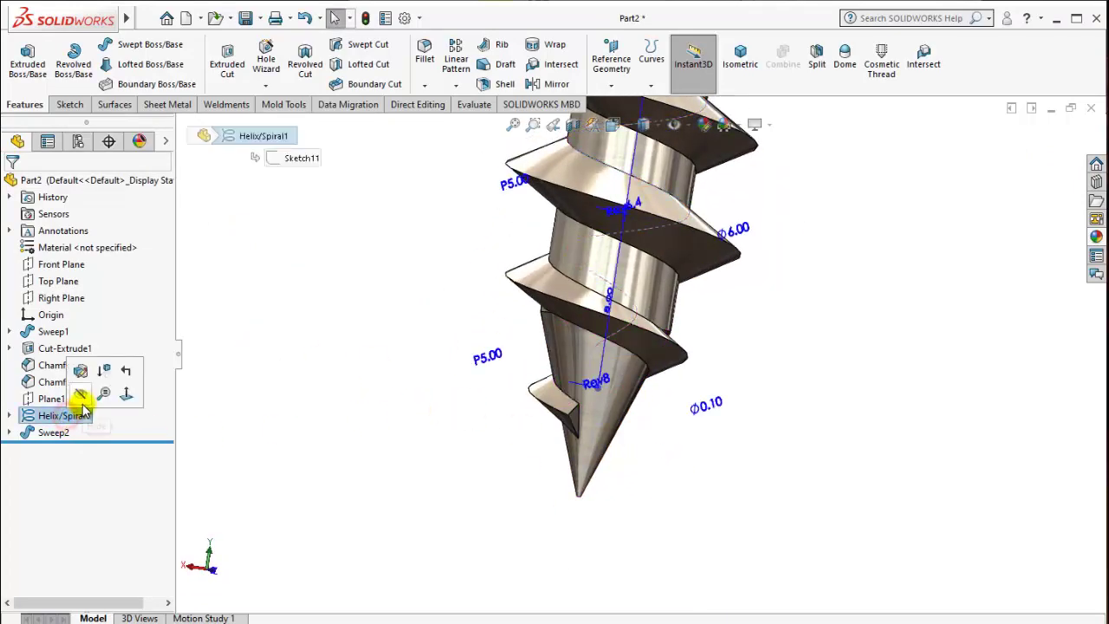
pyautogui.click(465, 429)
pyautogui.moveTo(515, 428)
pyautogui.mouseDown(button='middle')
pyautogui.moveTo(435, 401)
pyautogui.moveTo(428, 359)
pyautogui.moveTo(564, 349)
pyautogui.moveTo(503, 367)
pyautogui.moveTo(471, 404)
pyautogui.moveTo(530, 438)
pyautogui.moveTo(529, 408)
pyautogui.mouseUp(button='middle')
pyautogui.scroll(-2, 625, 421)
pyautogui.scroll(-2, 578, 416)
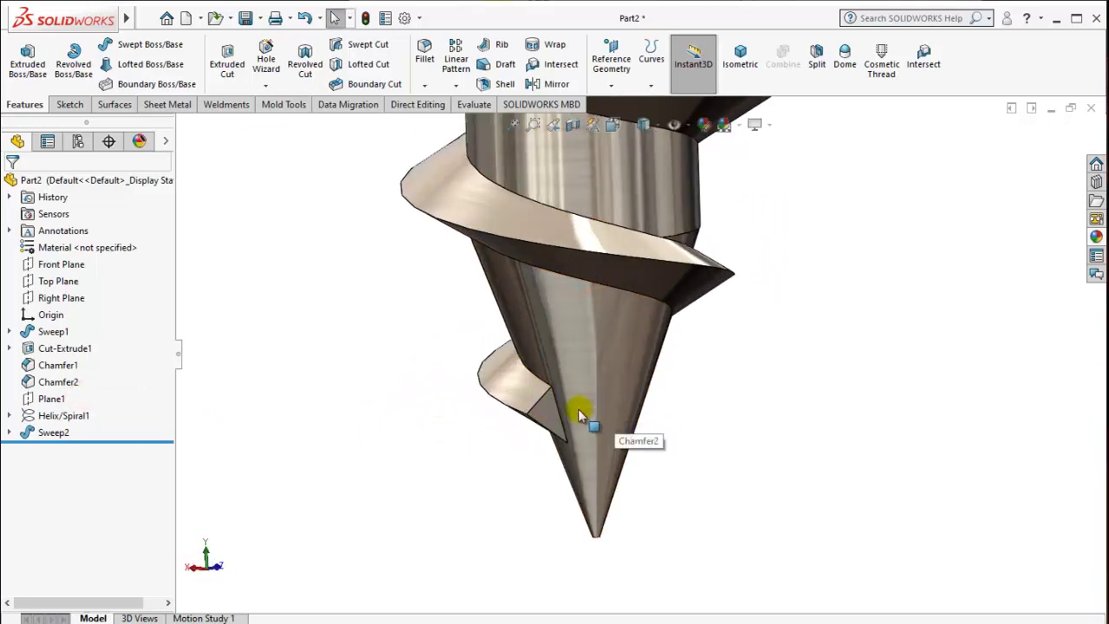
# Select the triangular thread-end face at the tip and view it face-on, zoomed in
pyautogui.click(547, 419)
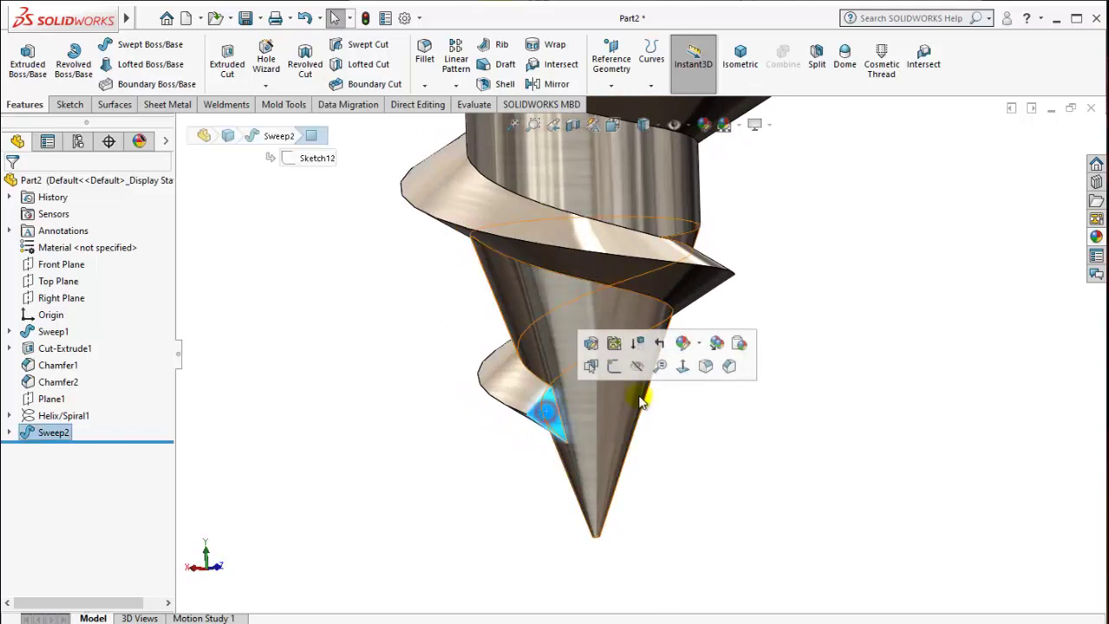
pyautogui.click(683, 371)
pyautogui.scroll(-3, 641, 434)
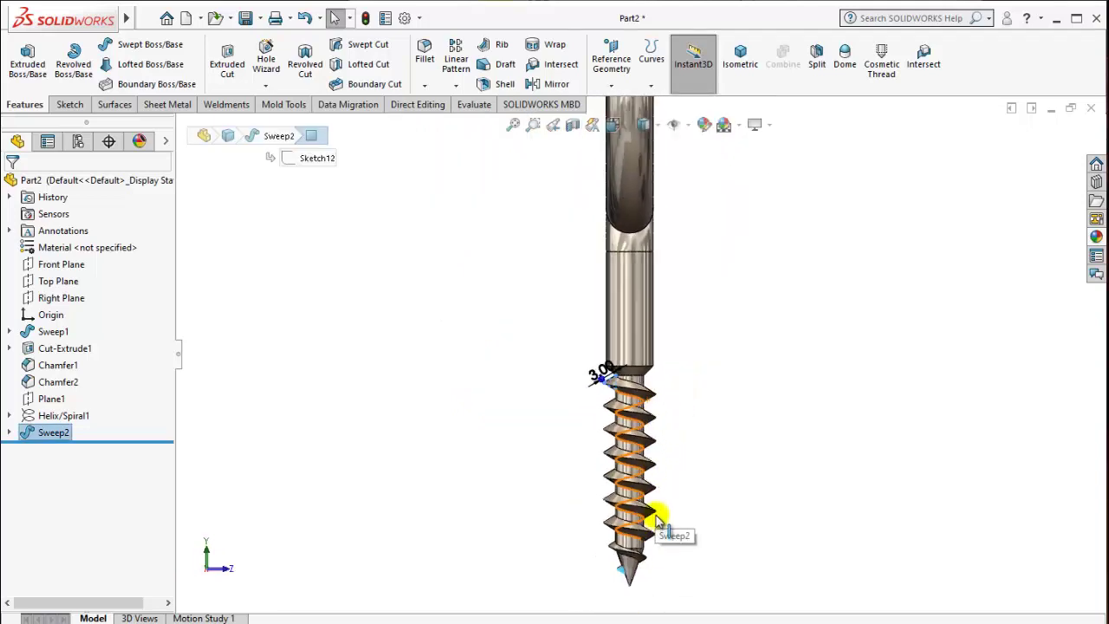
pyautogui.scroll(-2, 646, 525)
pyautogui.scroll(-3, 624, 502)
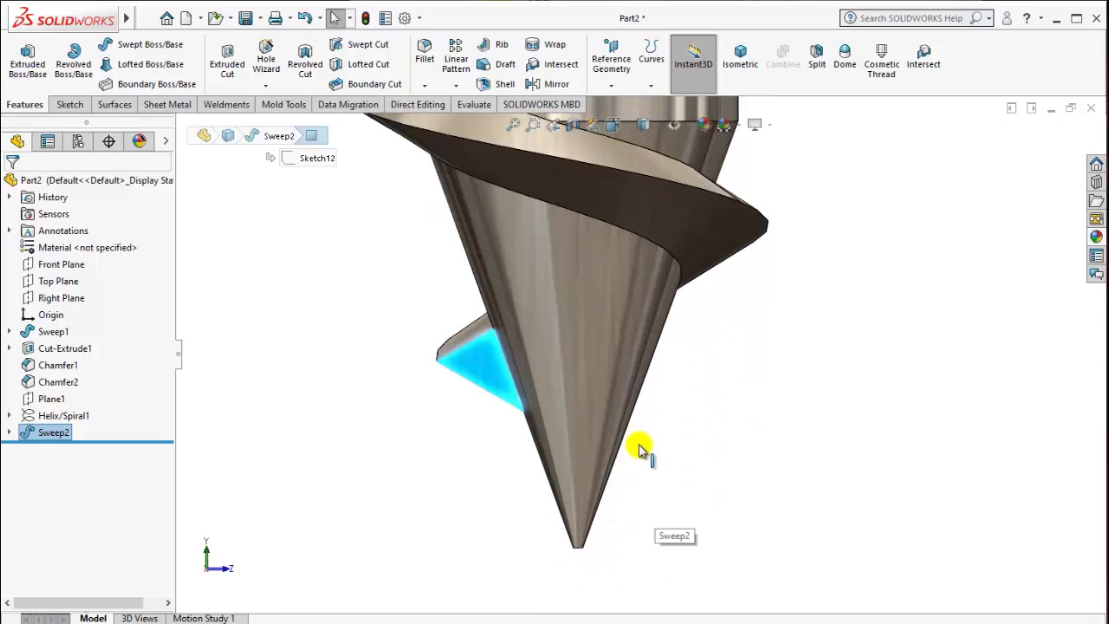
pyautogui.click(485, 378)
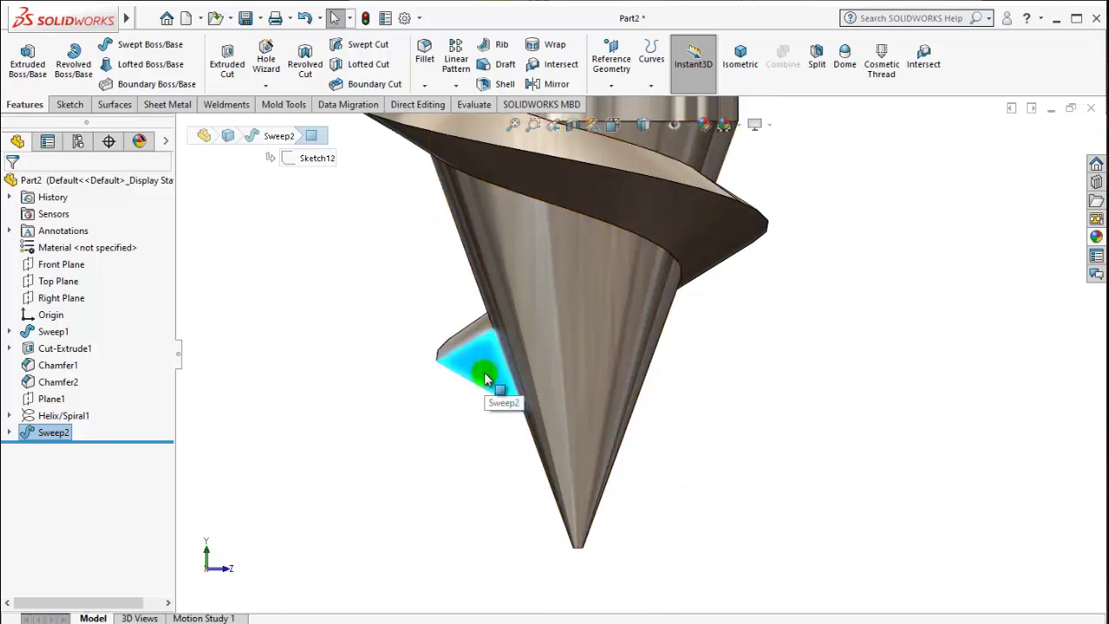
# Start a sketch on the thread-end face and convert its triangle outline into the sketch
pyautogui.click(548, 330)
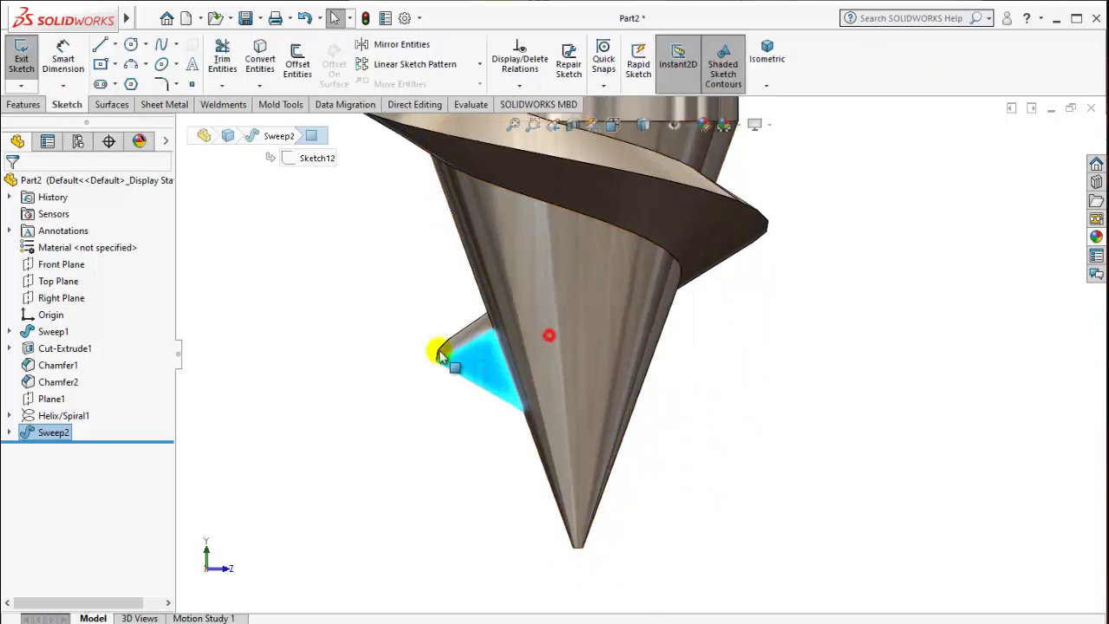
pyautogui.click(260, 54)
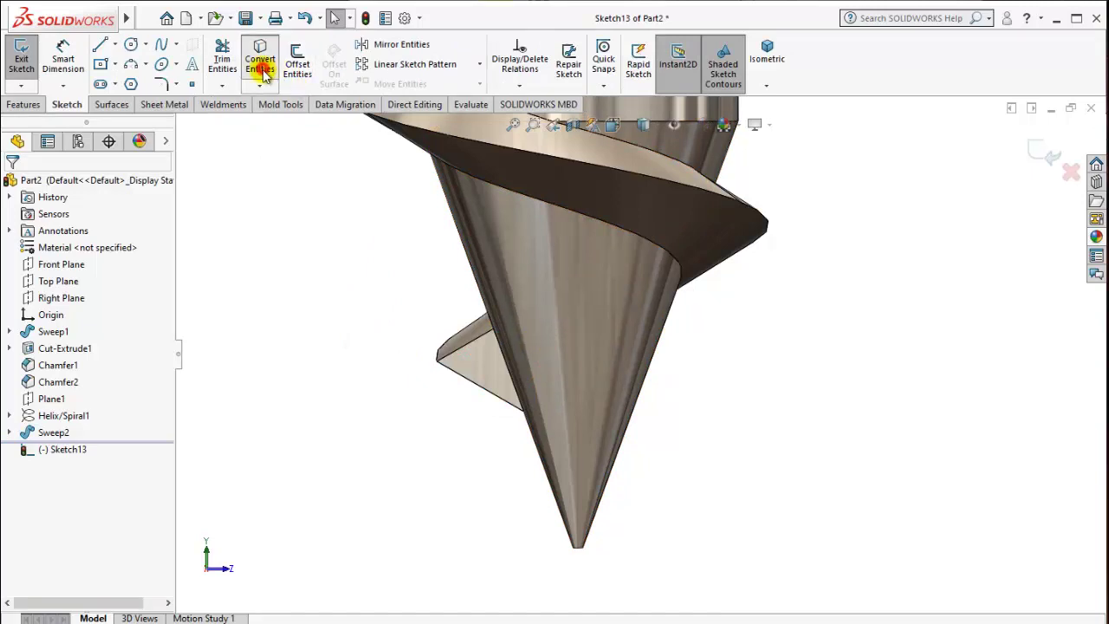
pyautogui.click(491, 367)
pyautogui.rightClick(379, 327)
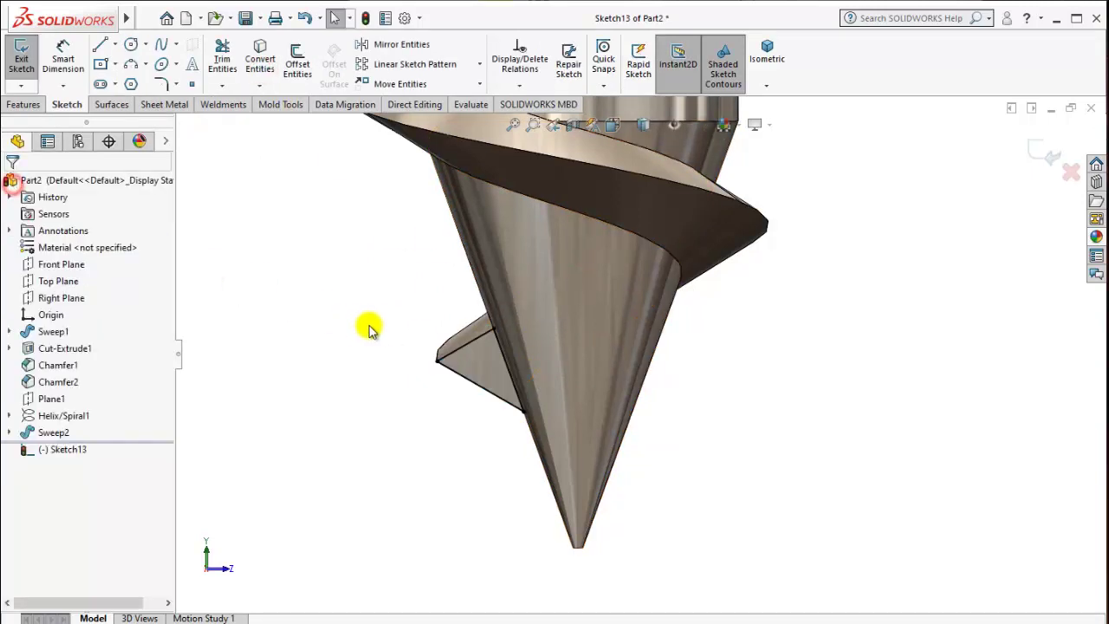
# Draw a vertical construction centerline rising from the triangle's lower corner
pyautogui.click(116, 45)
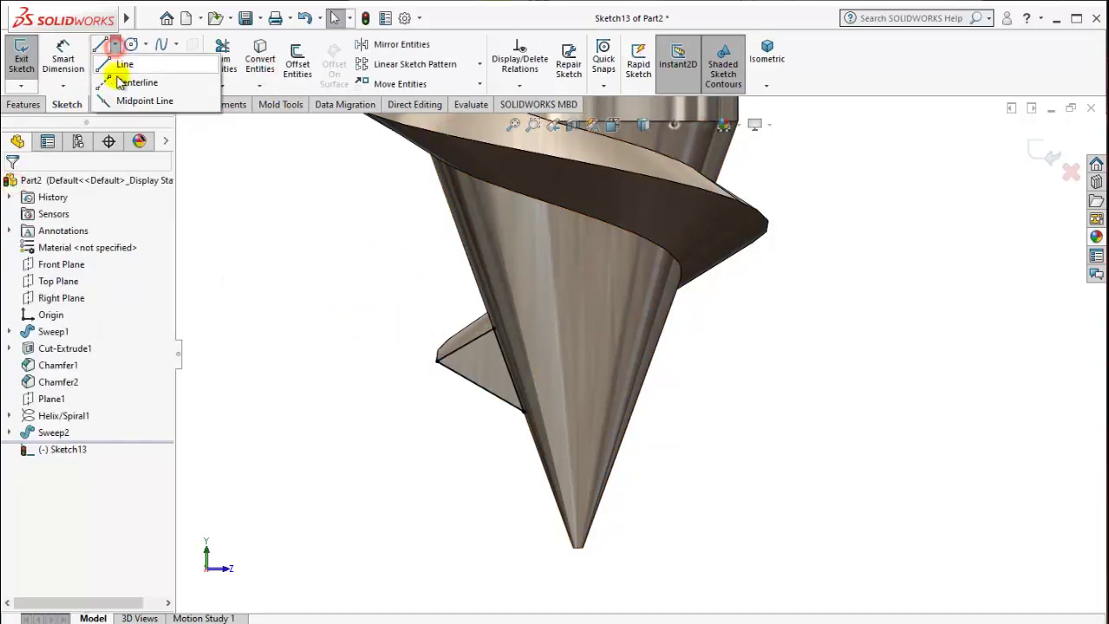
pyautogui.click(122, 83)
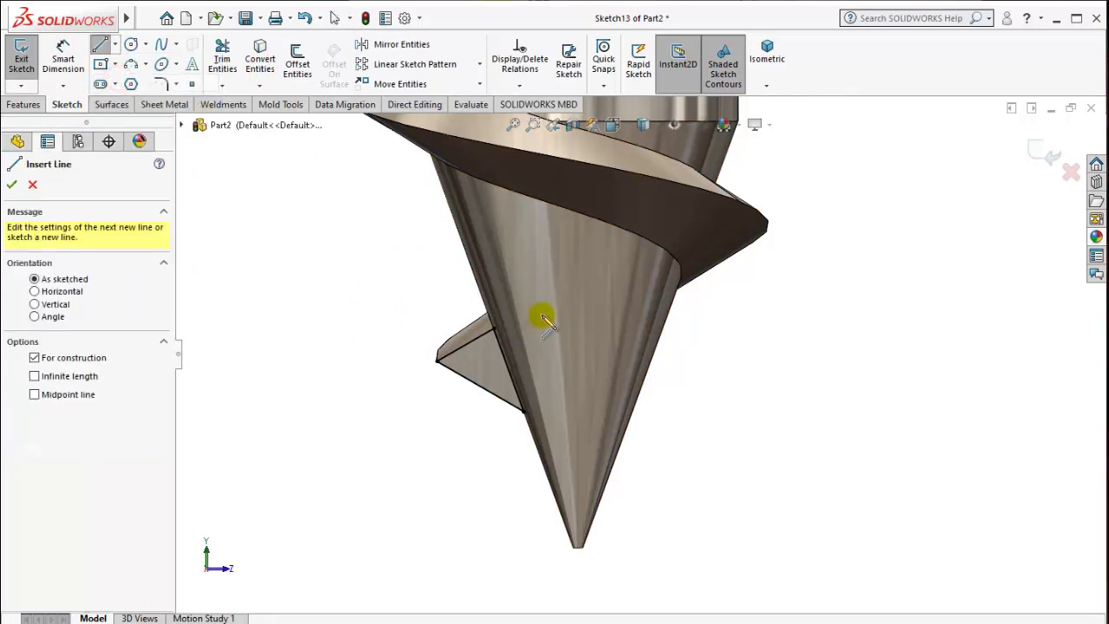
pyautogui.click(526, 411)
pyautogui.click(524, 277)
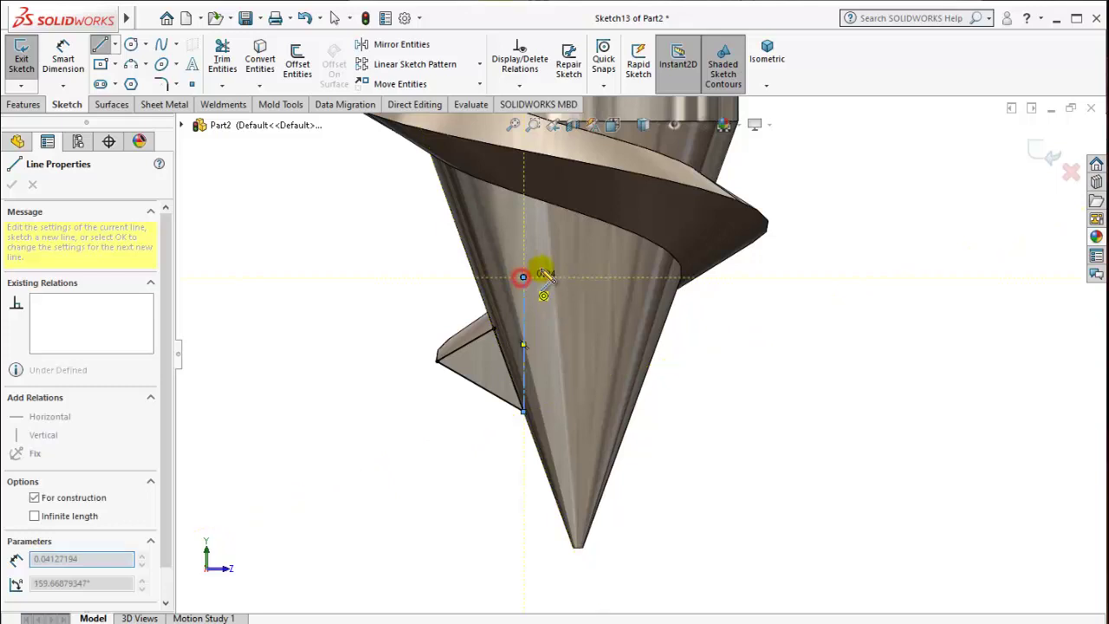
pyautogui.press('Escape')
pyautogui.click(37, 107)
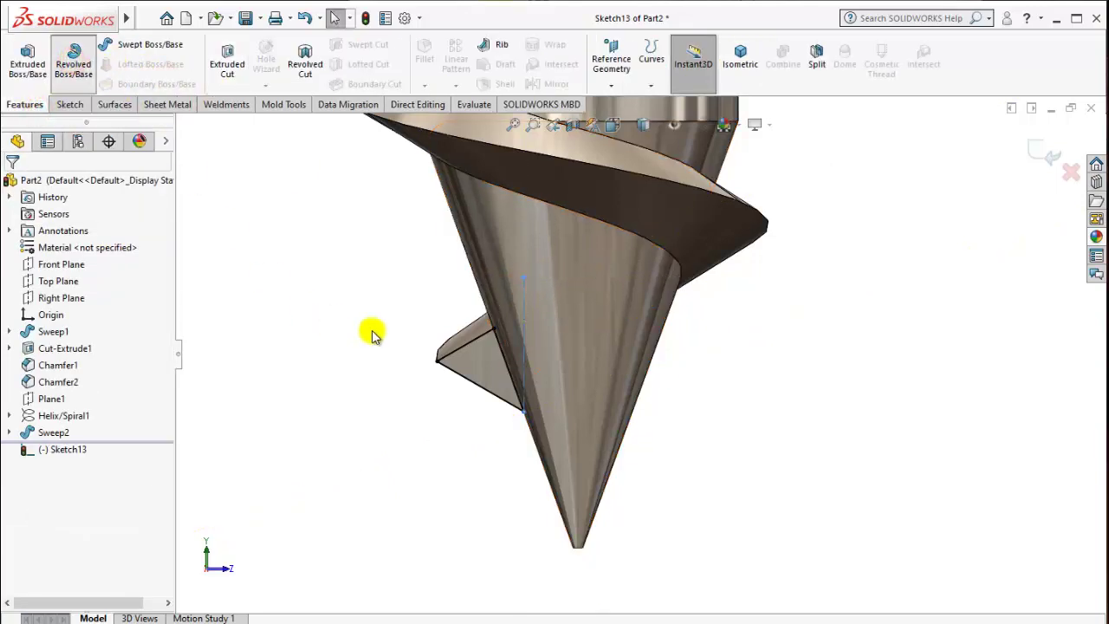
# Set up a revolve of the triangle region about the vertical centerline instead of the wrong axis
pyautogui.click(474, 364)
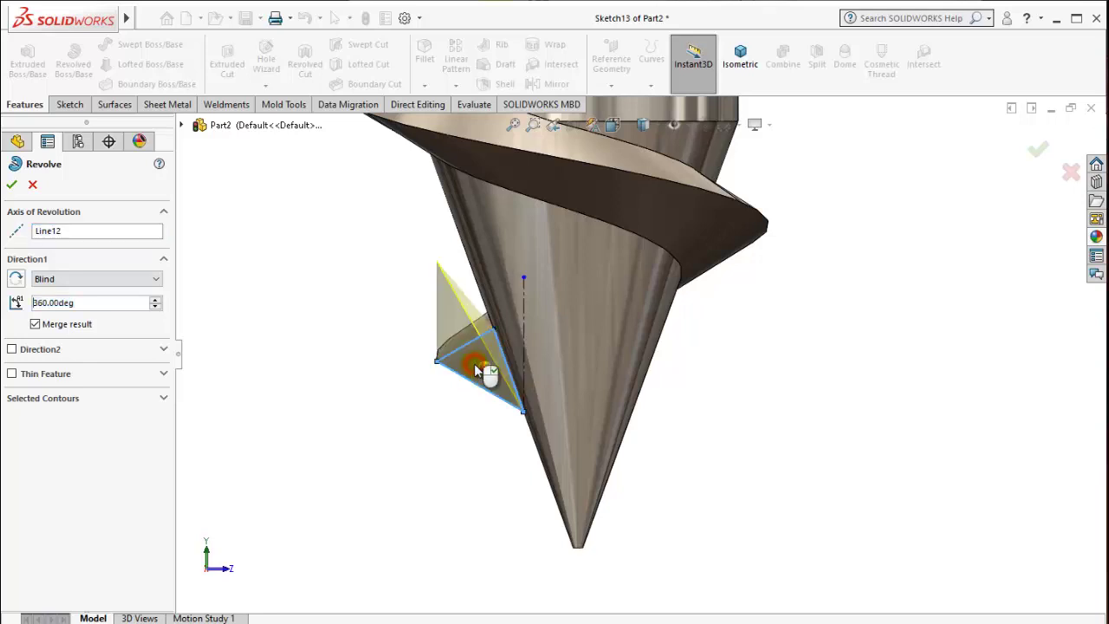
pyautogui.moveTo(474, 364); pyautogui.dragTo(491, 372, button='middle')
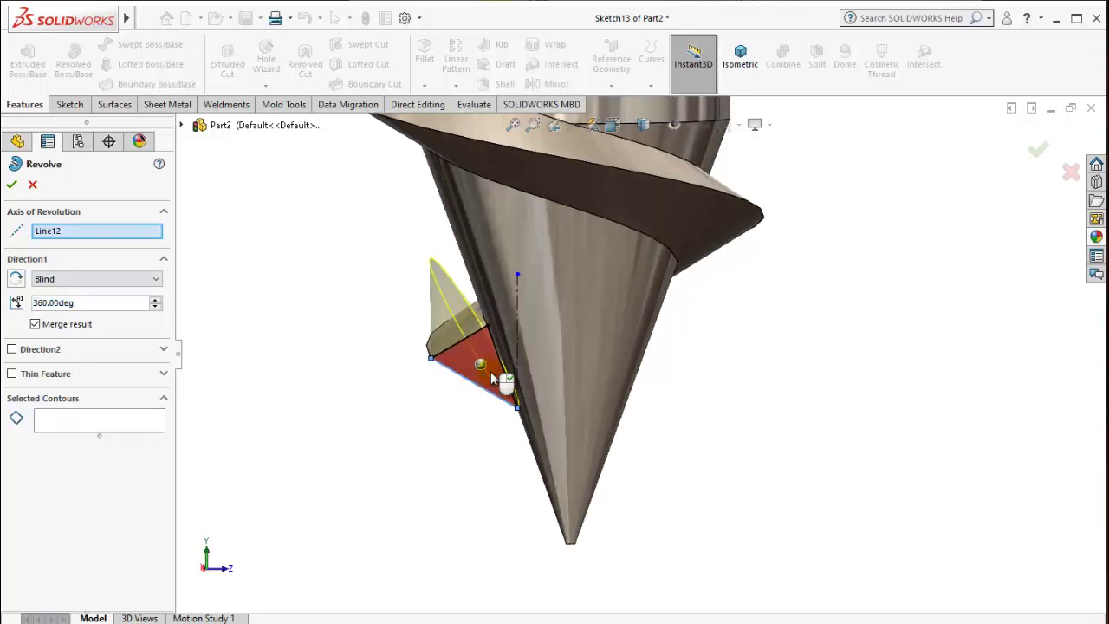
pyautogui.rightClick(82, 231)
pyautogui.click(114, 258)
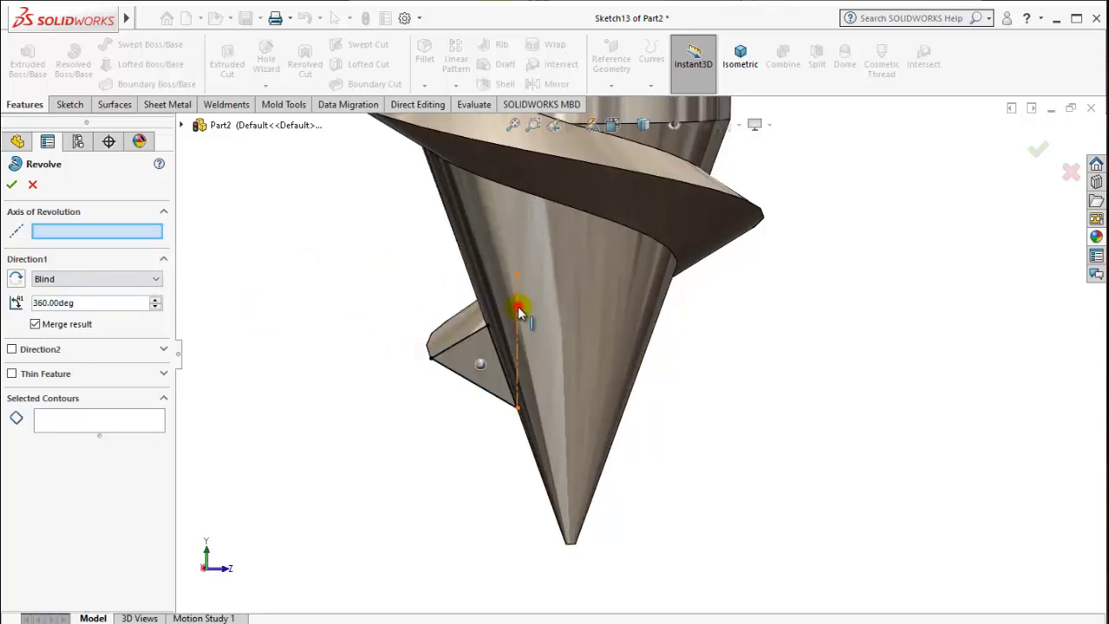
pyautogui.click(519, 311)
pyautogui.click(95, 423)
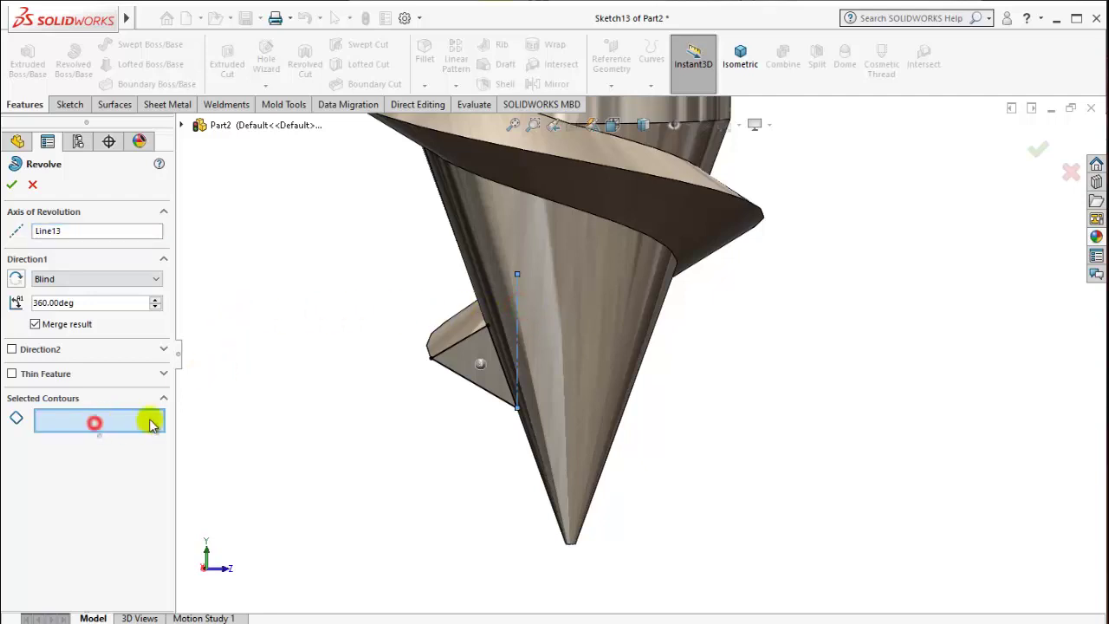
pyautogui.click(476, 356)
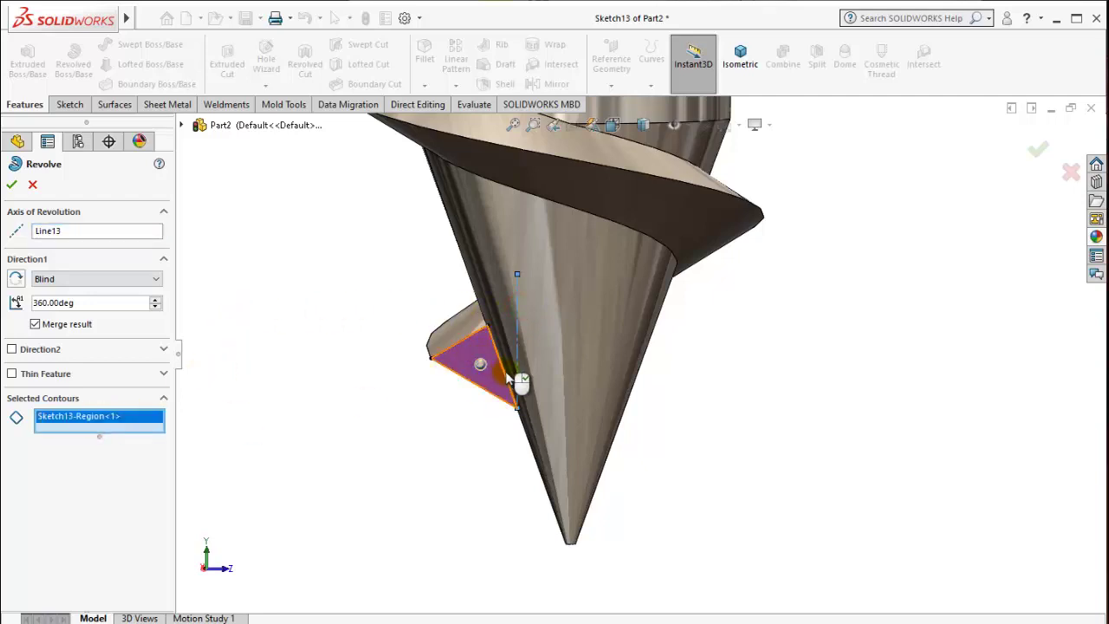
pyautogui.moveTo(508, 378)
pyautogui.mouseDown(button='middle')
pyautogui.moveTo(540, 391)
pyautogui.moveTo(488, 375)
pyautogui.mouseUp(button='middle')
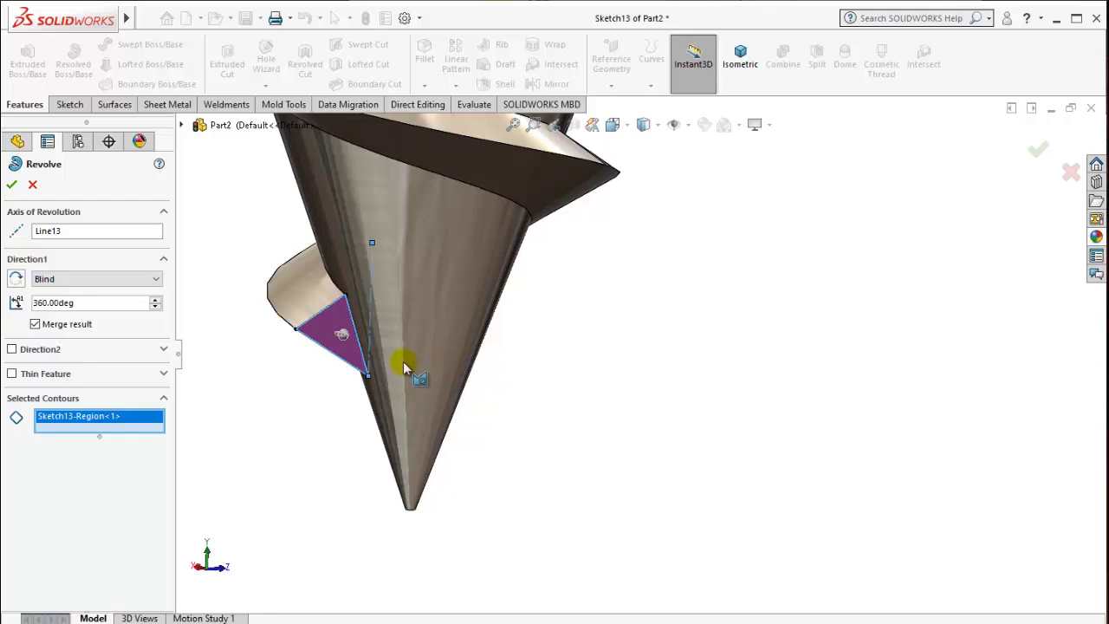
# Cancel the revolve, exit Sketch13 and view the whole screw from the left
pyautogui.press('Escape')
pyautogui.click(374, 282)
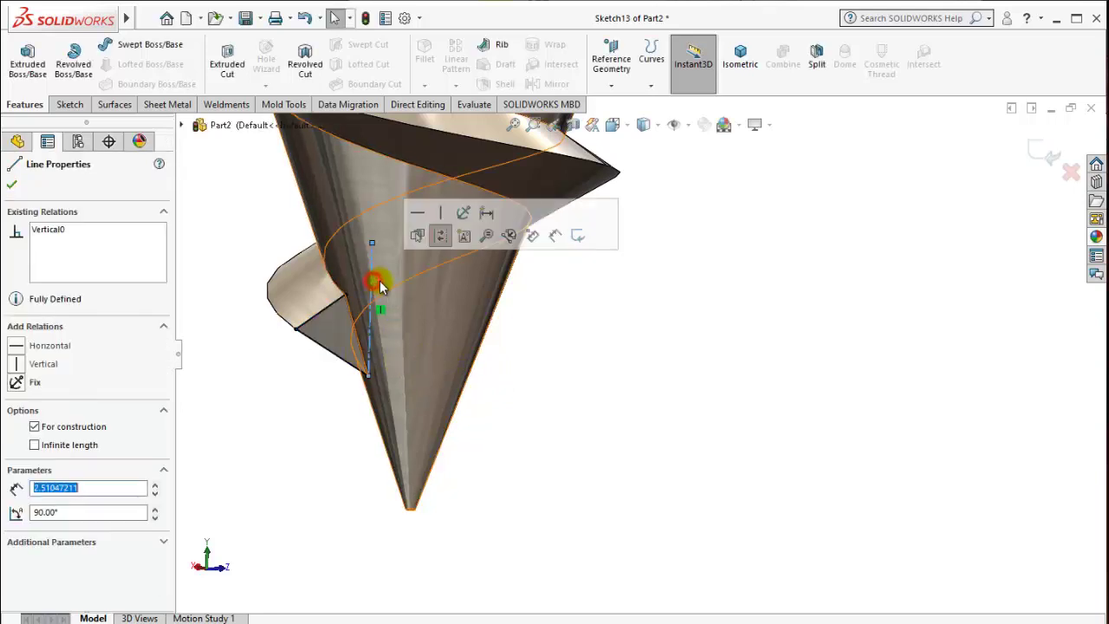
pyautogui.hotkey('ctrl', 'b')
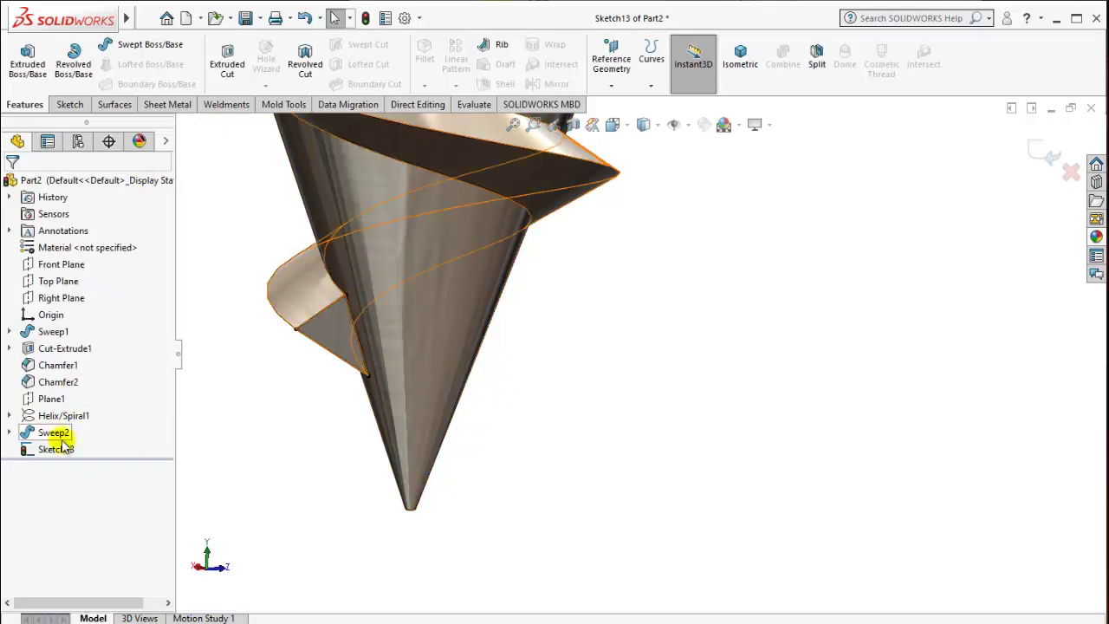
pyautogui.click(57, 448)
pyautogui.click(98, 430)
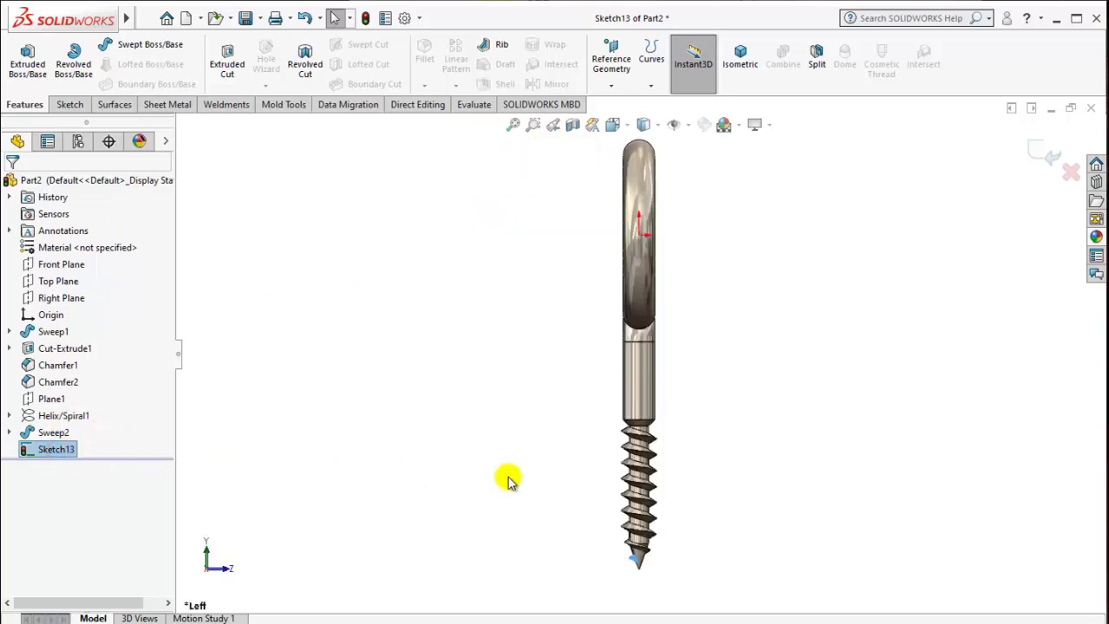
# Draw a vertical sketch line beside the triangle, from the cone's lower edge upward
pyautogui.scroll(-2, 713, 527)
pyautogui.scroll(-3, 639, 455)
pyautogui.scroll(-2, 639, 455)
pyautogui.scroll(-3, 595, 425)
pyautogui.click(409, 408)
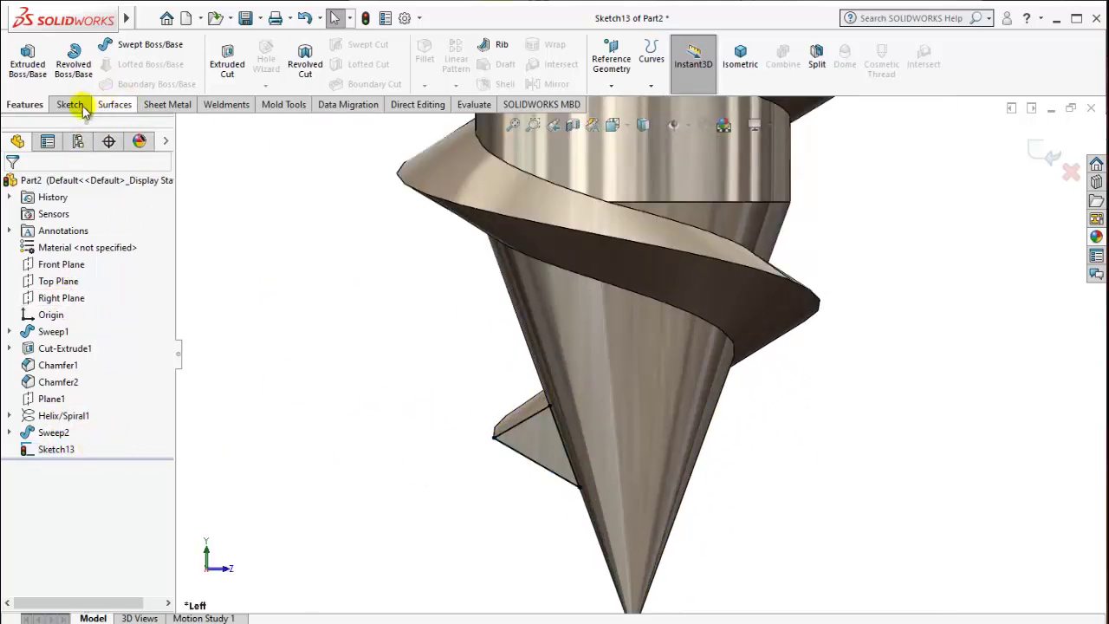
pyautogui.click(70, 104)
pyautogui.click(100, 46)
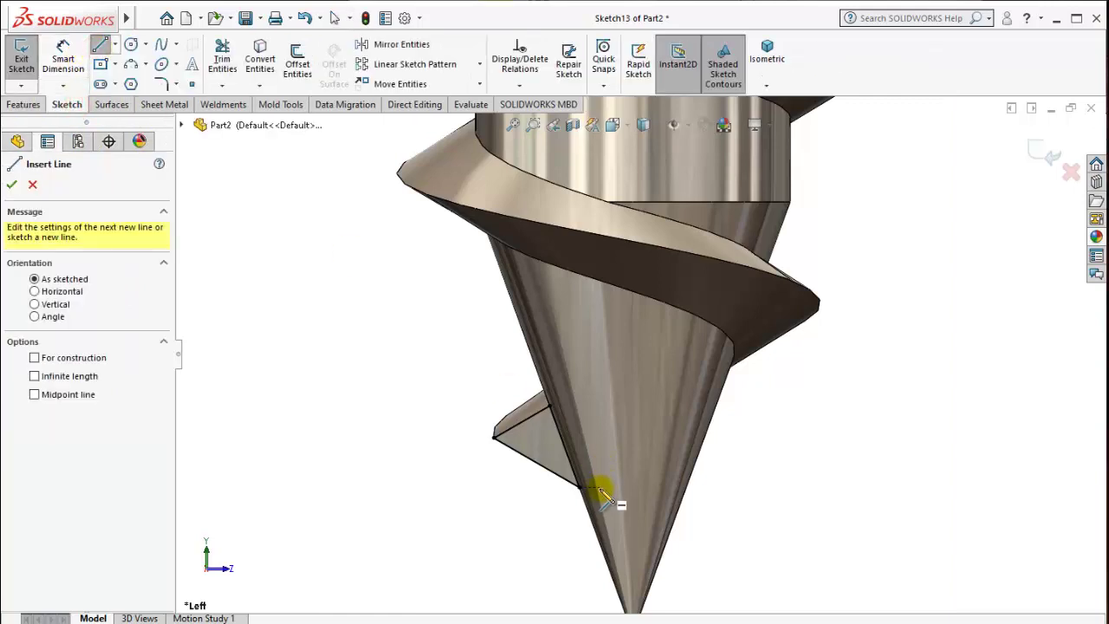
pyautogui.click(598, 487)
pyautogui.click(598, 364)
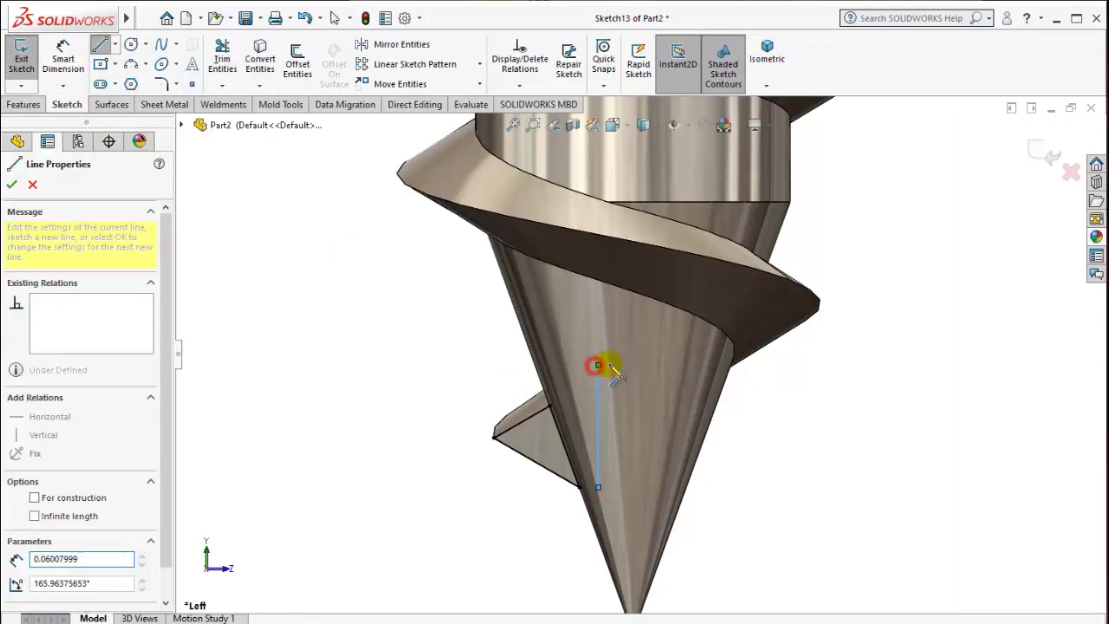
pyautogui.press('Escape')
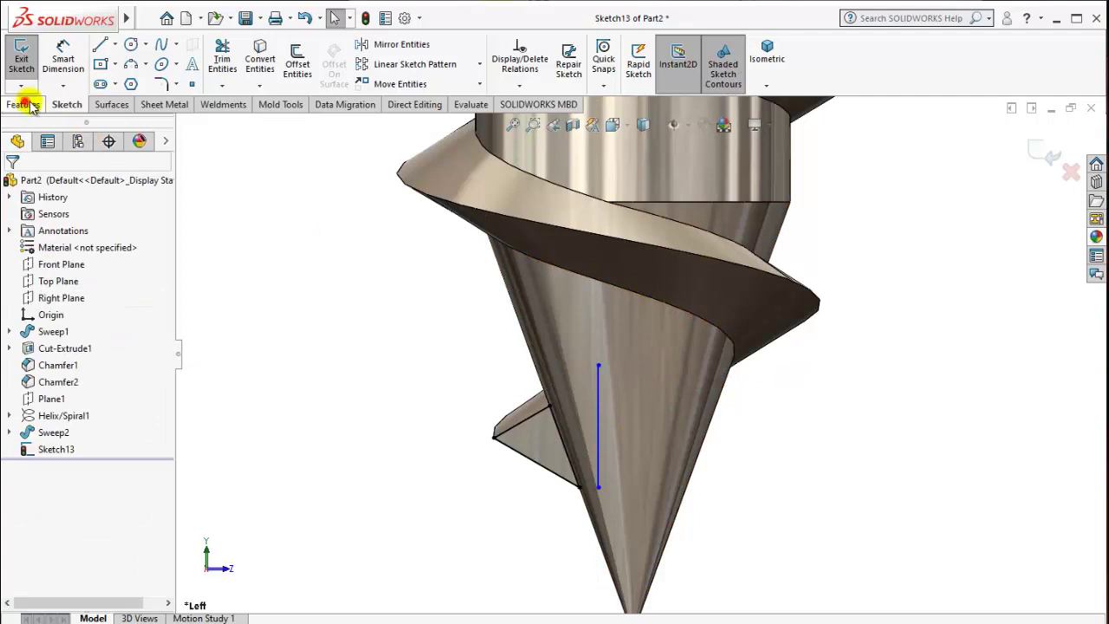
# Try revolving the triangle about that line, cancel the thin revolve, and make the line construction
pyautogui.click(30, 104)
pyautogui.click(73, 56)
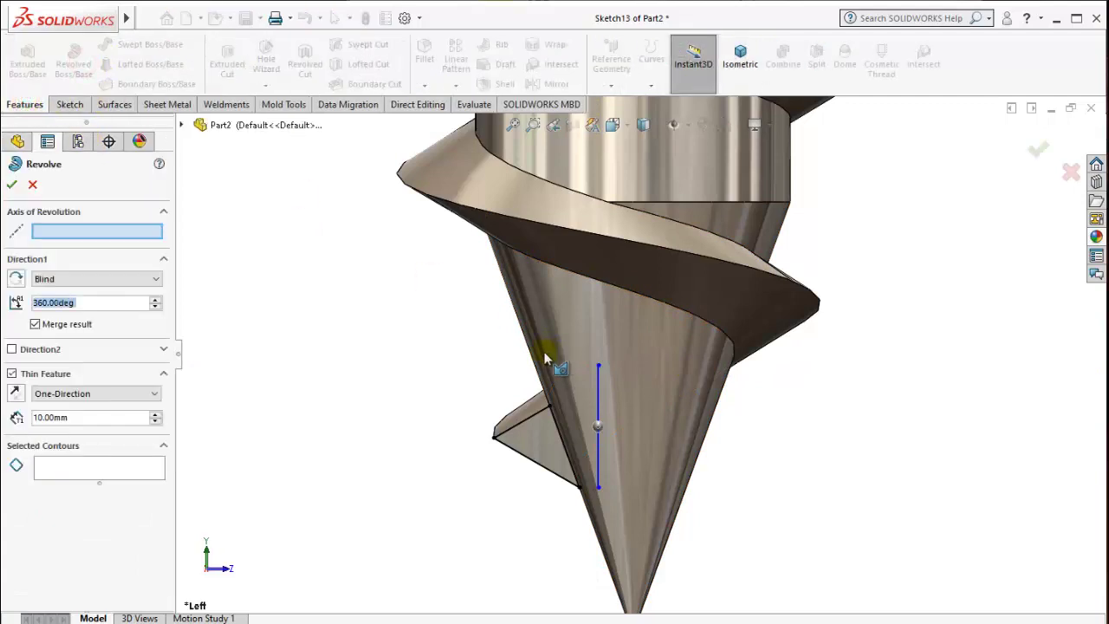
pyautogui.click(82, 229)
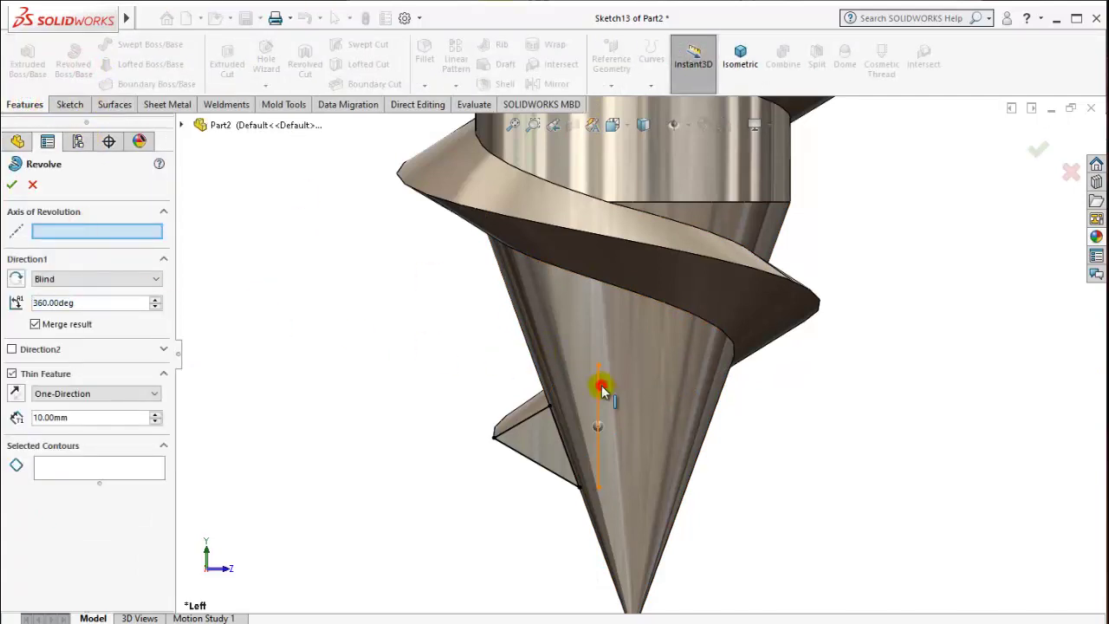
pyautogui.click(599, 385)
pyautogui.click(80, 467)
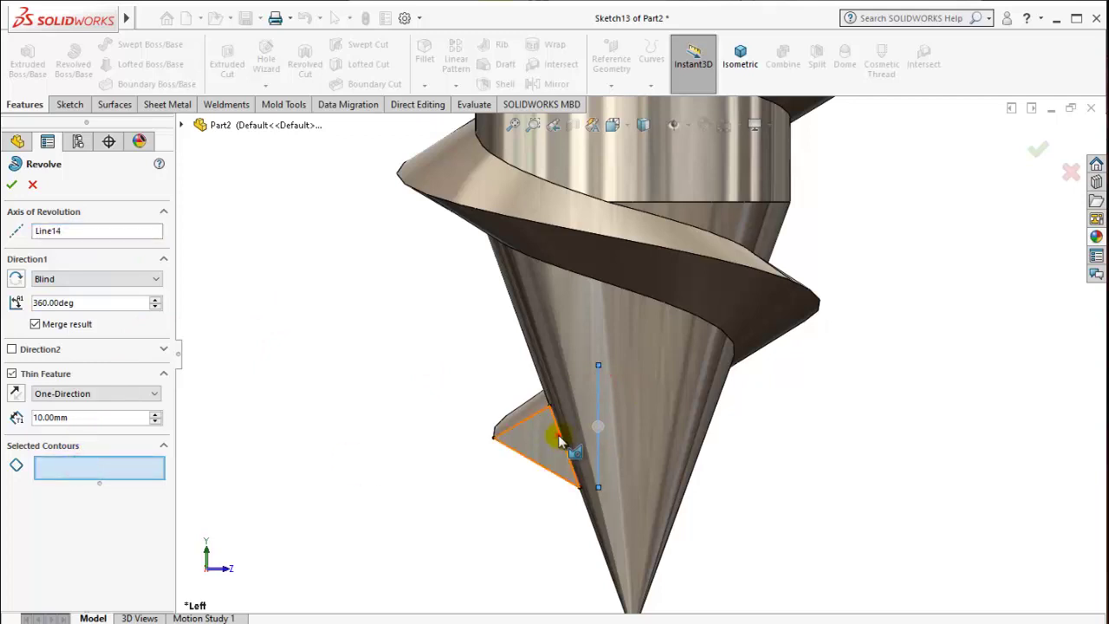
pyautogui.click(560, 442)
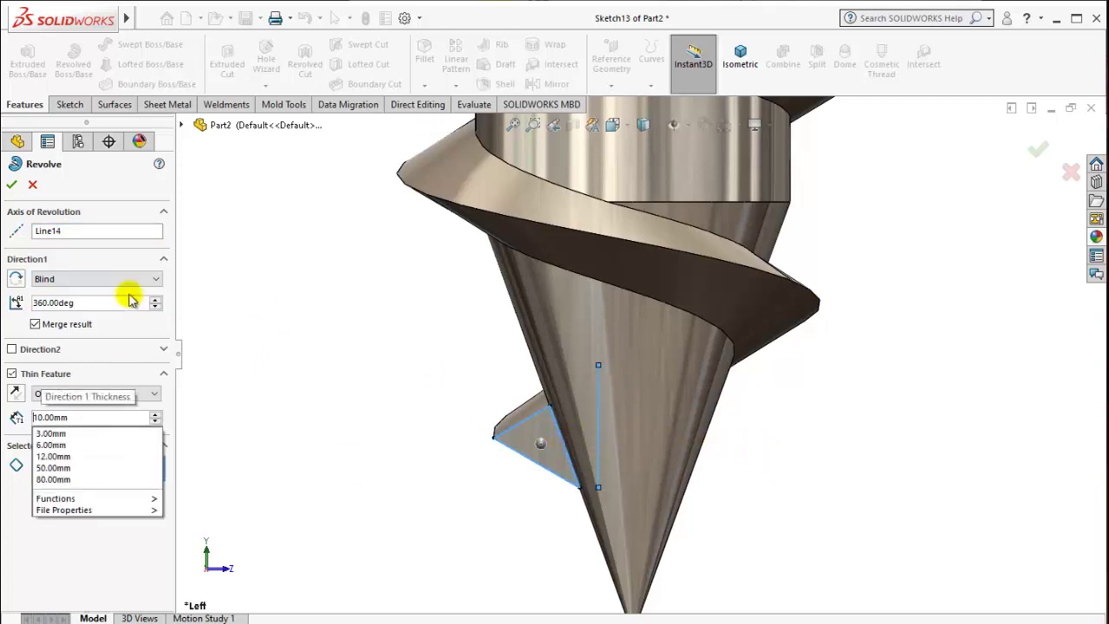
pyautogui.click(40, 192)
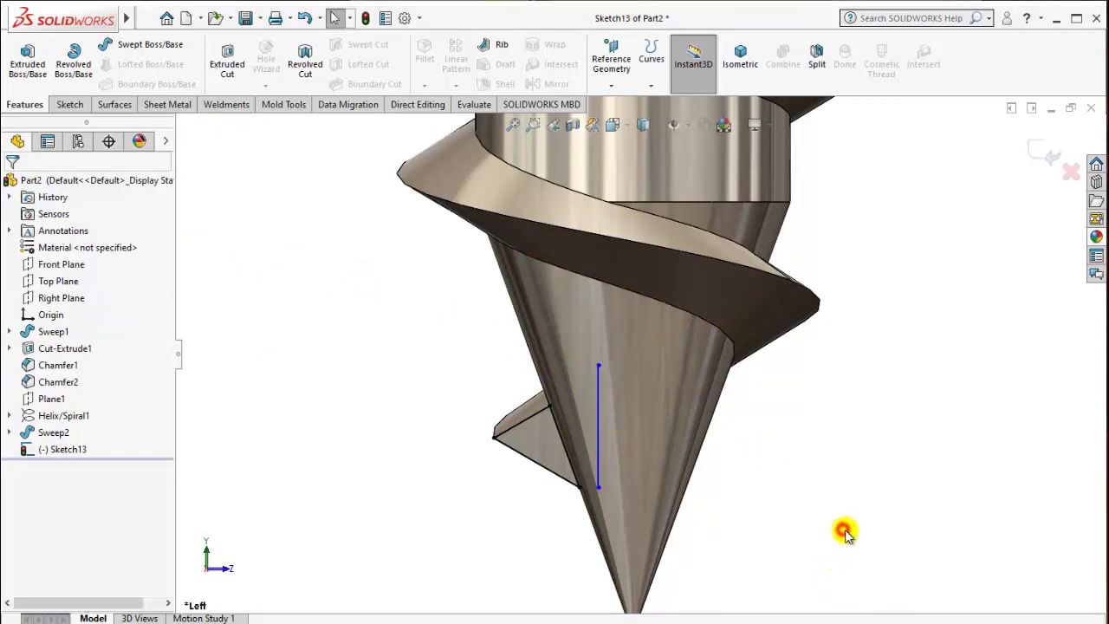
pyautogui.click(598, 403)
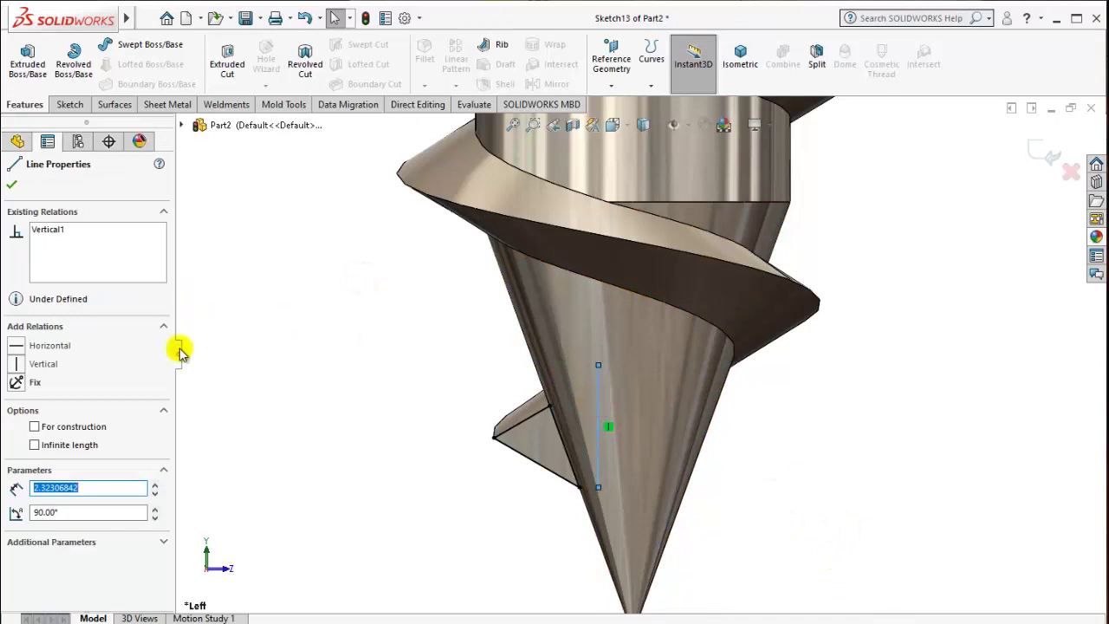
pyautogui.click(355, 425)
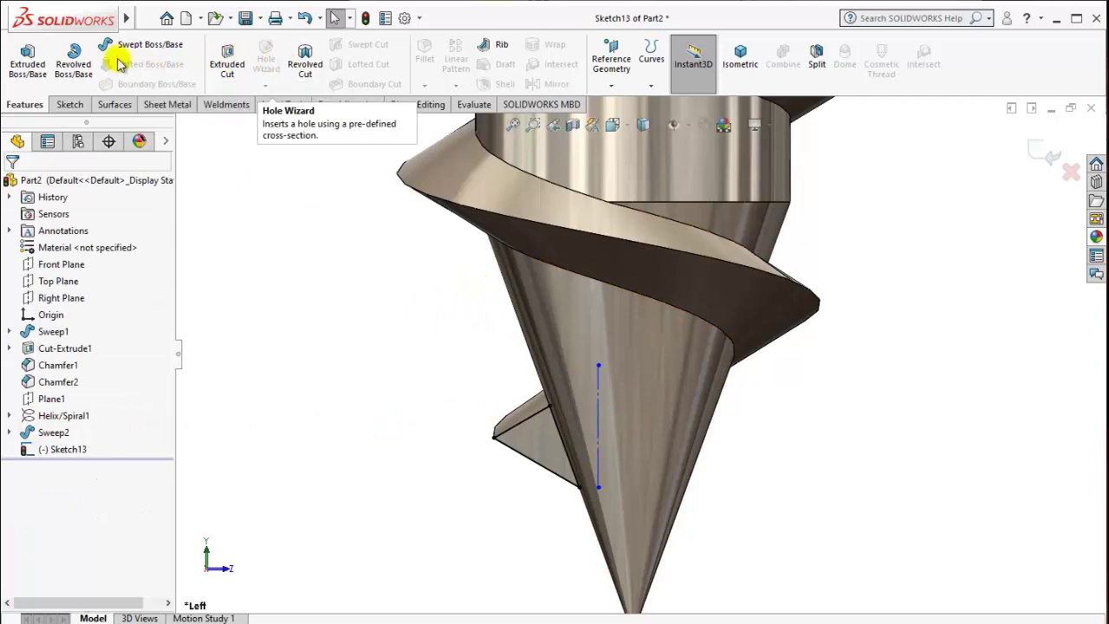
# Revolve the triangle 210 degrees about Line14 to create Revolve1
pyautogui.click(77, 61)
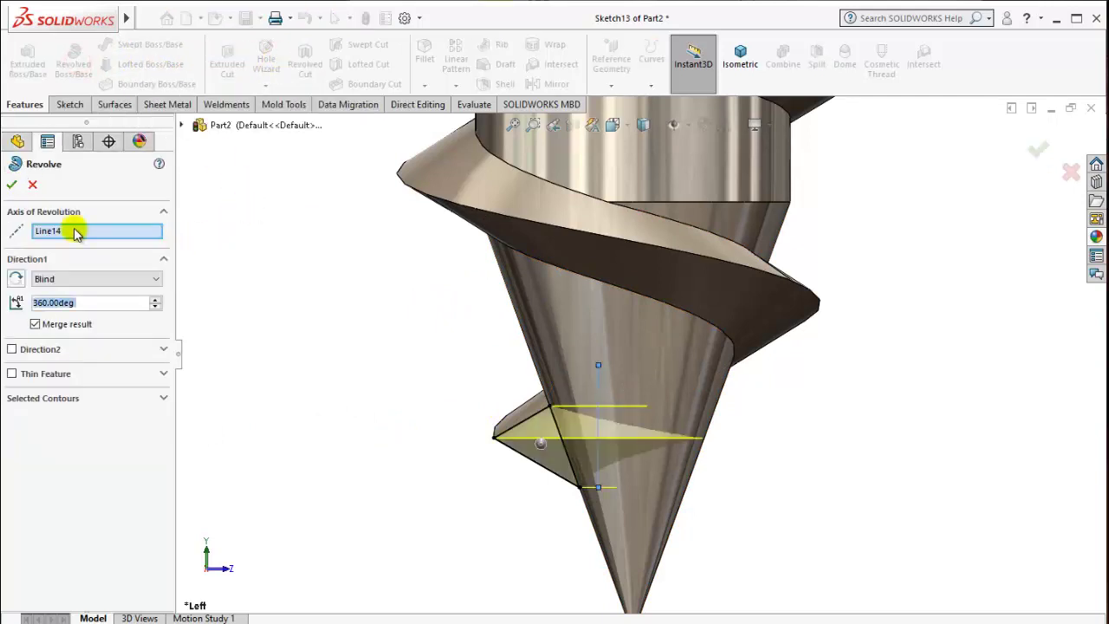
pyautogui.moveTo(571, 468)
pyautogui.mouseDown(button='middle')
pyautogui.moveTo(649, 494)
pyautogui.moveTo(649, 528)
pyautogui.moveTo(518, 475)
pyautogui.mouseUp(button='middle')
pyautogui.moveTo(483, 431)
pyautogui.mouseDown(button='middle')
pyautogui.moveTo(480, 389)
pyautogui.moveTo(468, 407)
pyautogui.mouseUp(button='middle')
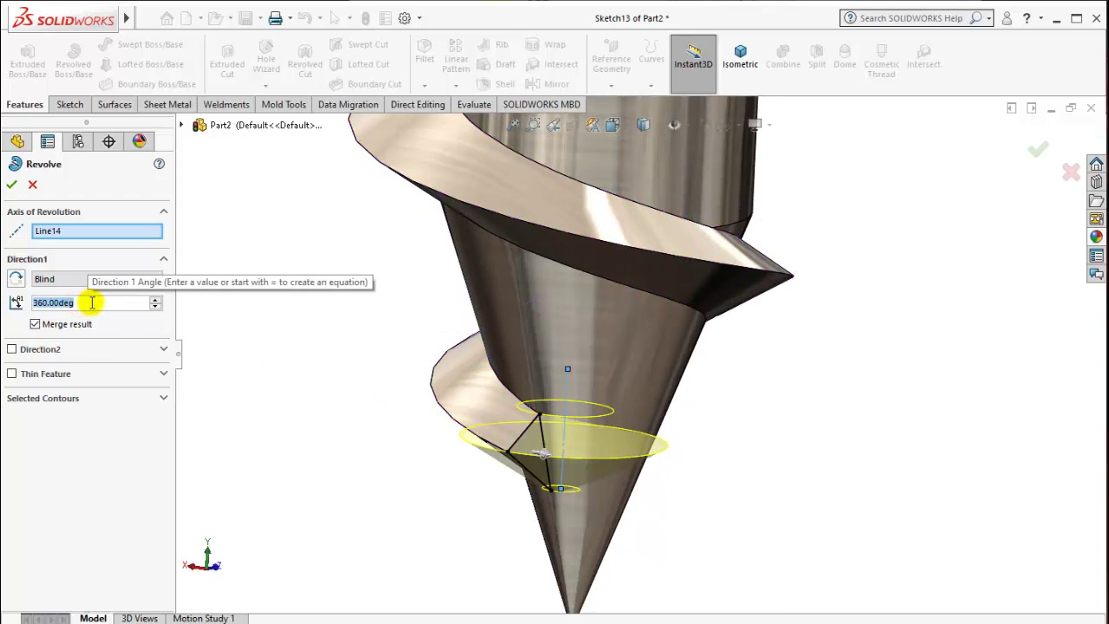
pyautogui.write('210')
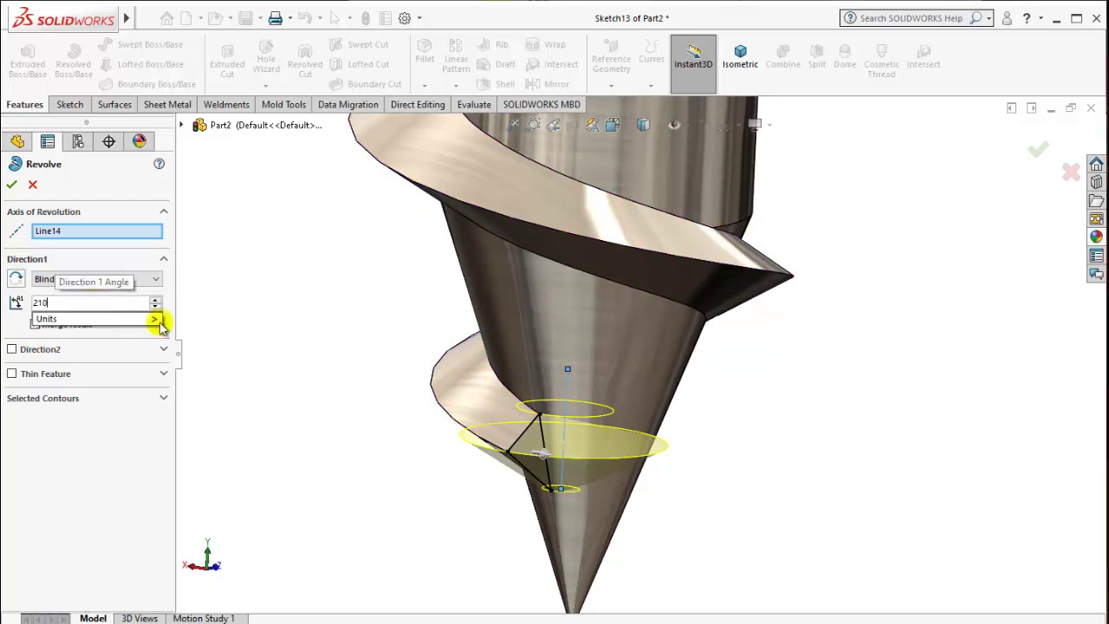
pyautogui.press('Return')
pyautogui.moveTo(548, 509); pyautogui.dragTo(358, 423, button='middle')
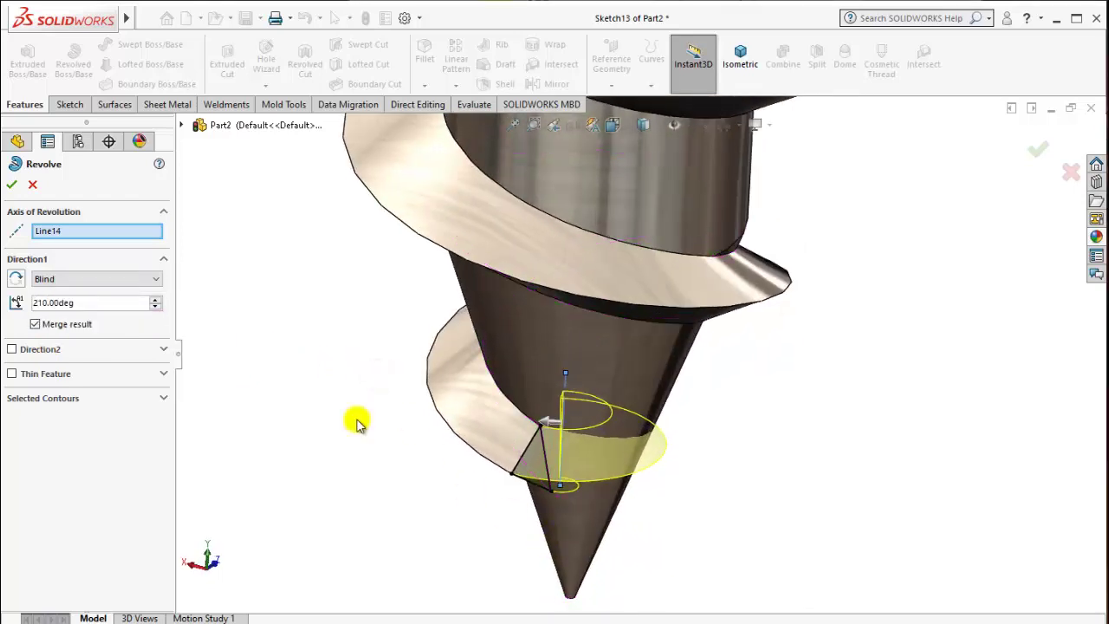
pyautogui.click(13, 186)
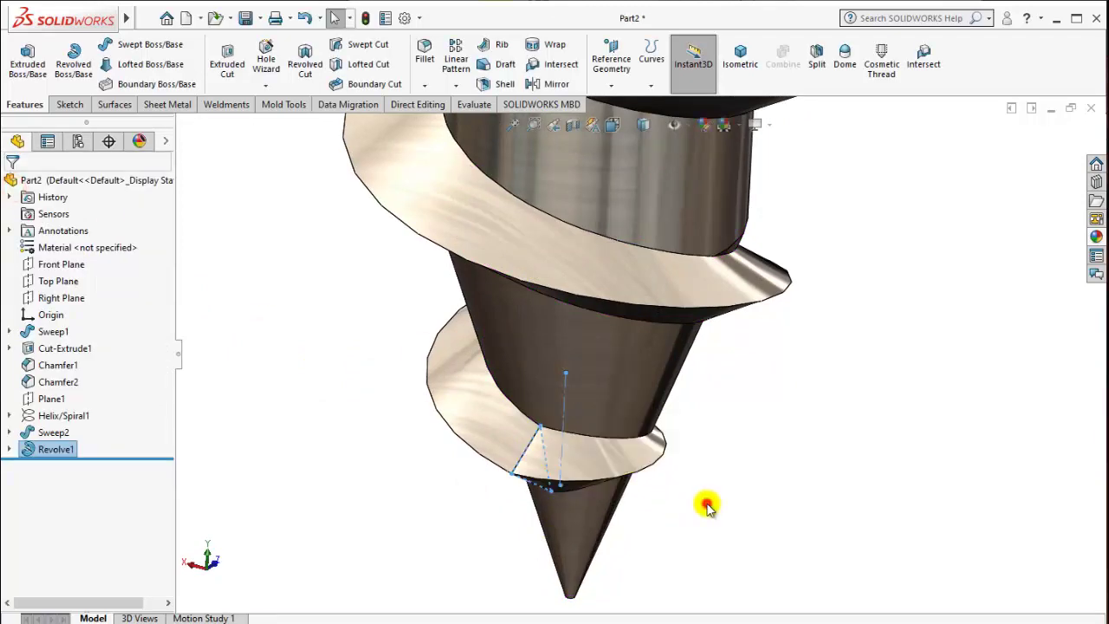
pyautogui.moveTo(705, 502)
pyautogui.mouseDown(button='middle')
pyautogui.moveTo(382, 416)
pyautogui.moveTo(465, 396)
pyautogui.moveTo(421, 390)
pyautogui.moveTo(396, 362)
pyautogui.moveTo(400, 394)
pyautogui.mouseUp(button='middle')
# Edit Revolve1 and change its angle to 180 degrees
pyautogui.click(55, 447)
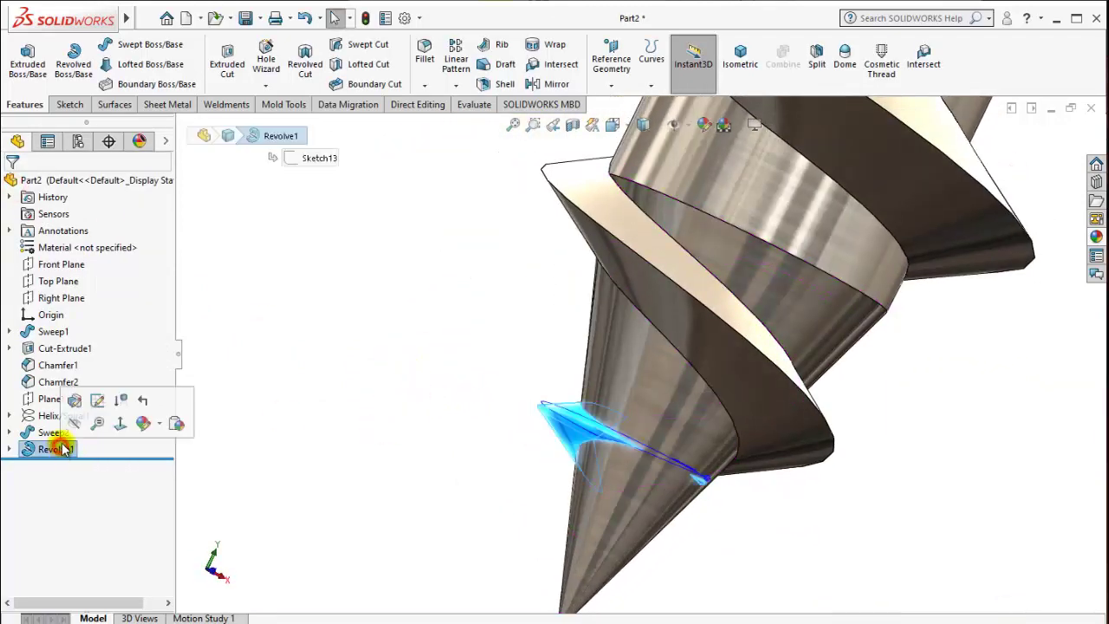
pyautogui.click(76, 399)
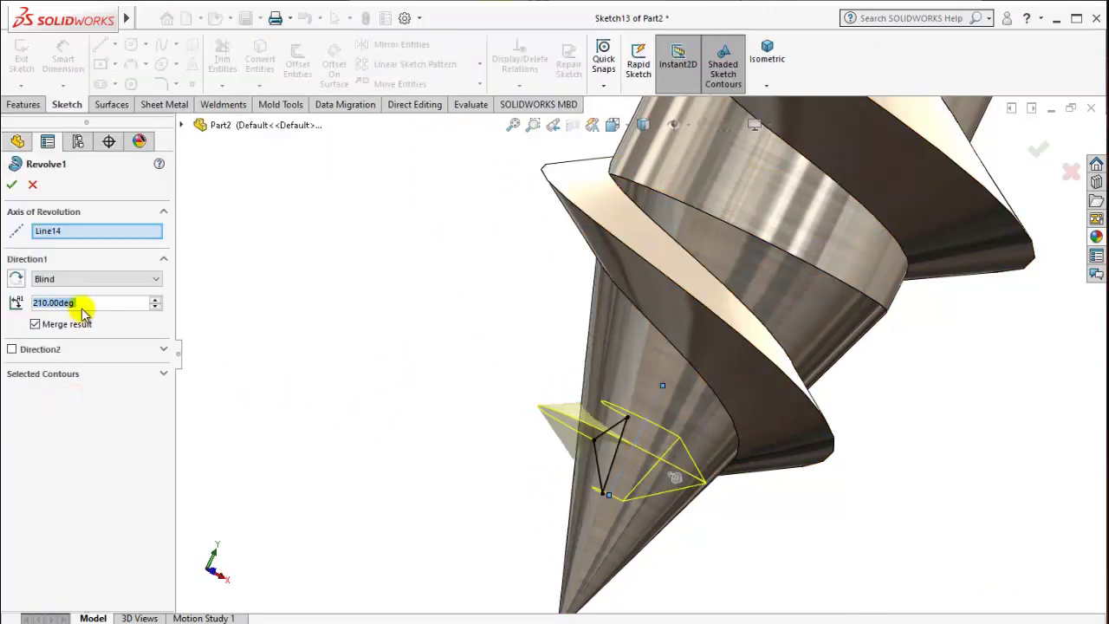
pyautogui.click(85, 303)
pyautogui.write('180')
pyautogui.press('Return')
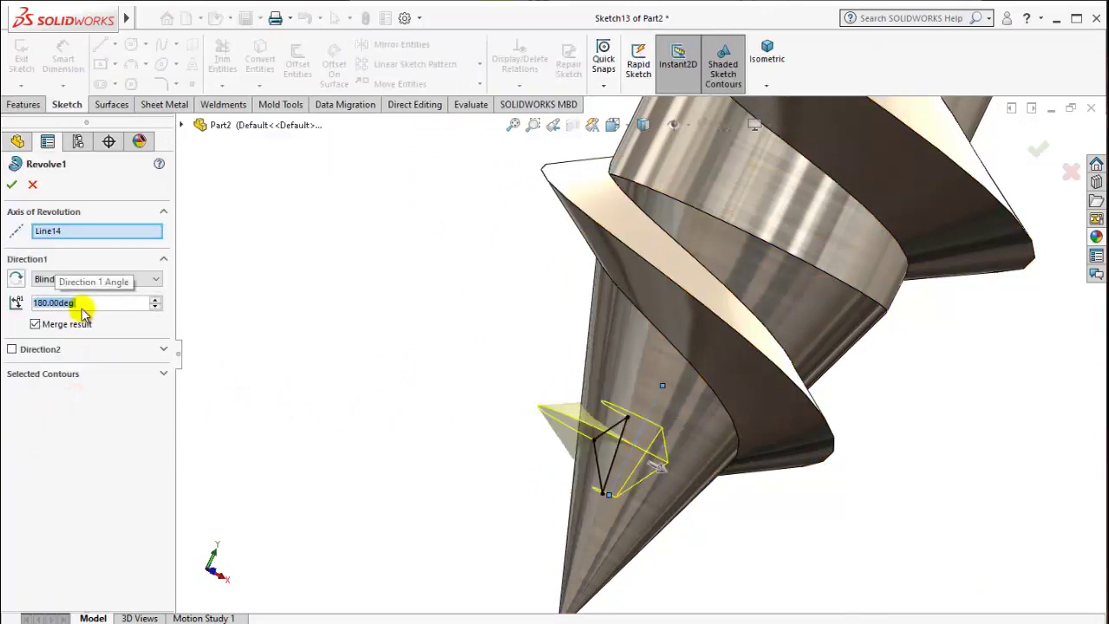
pyautogui.click(14, 185)
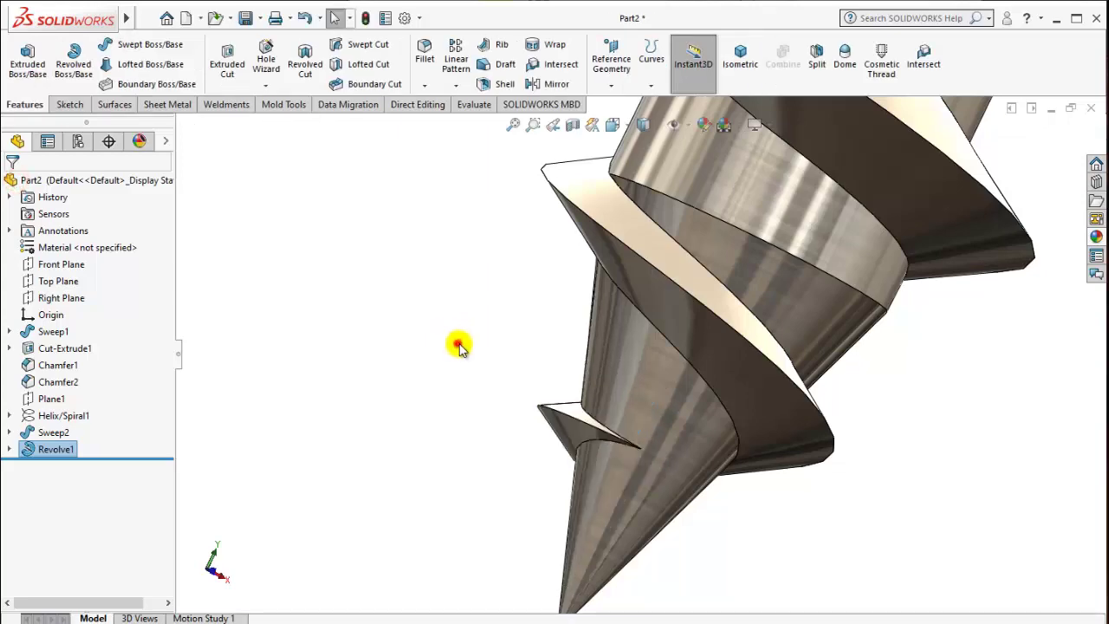
pyautogui.moveTo(459, 341); pyautogui.dragTo(713, 544, button='middle')
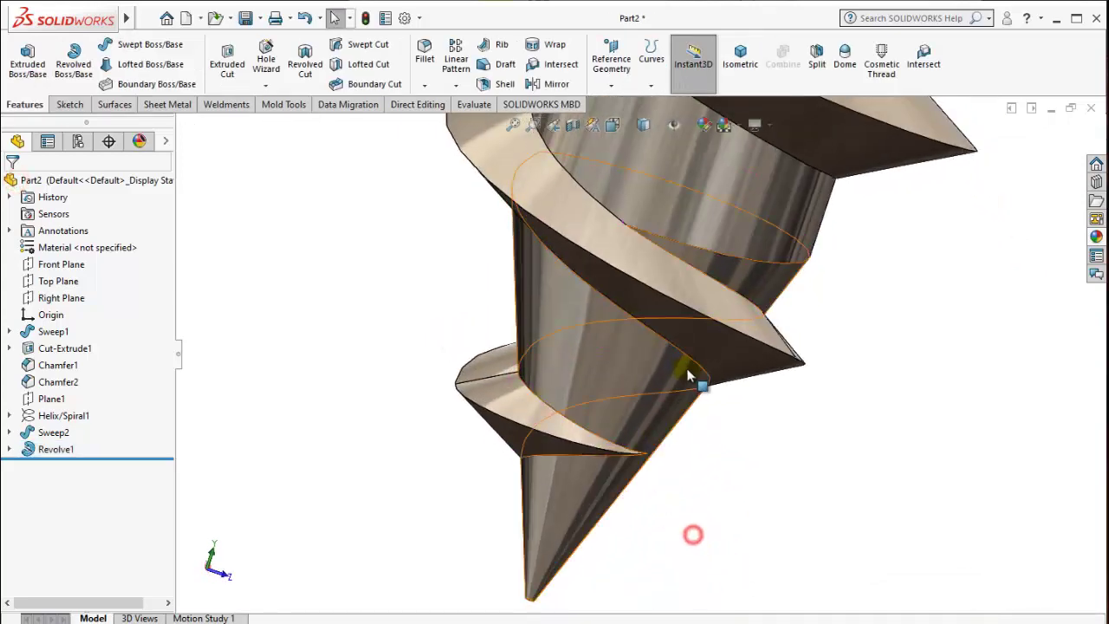
pyautogui.scroll(3, 630, 394)
pyautogui.moveTo(630, 394)
pyautogui.mouseDown(button='middle')
pyautogui.moveTo(599, 303)
pyautogui.moveTo(686, 272)
pyautogui.moveTo(705, 369)
pyautogui.moveTo(751, 347)
pyautogui.moveTo(736, 318)
pyautogui.moveTo(659, 384)
pyautogui.mouseUp(button='middle')
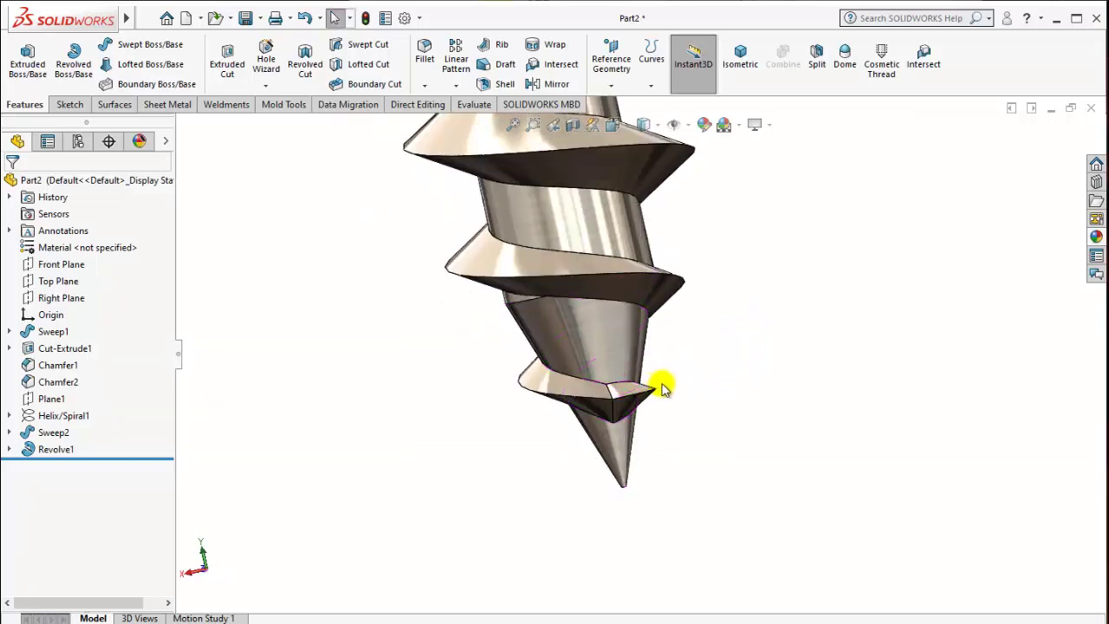
pyautogui.moveTo(659, 384)
pyautogui.mouseDown(button='middle')
pyautogui.moveTo(820, 518)
pyautogui.moveTo(706, 387)
pyautogui.moveTo(610, 448)
pyautogui.moveTo(805, 362)
pyautogui.moveTo(743, 273)
pyautogui.moveTo(681, 290)
pyautogui.moveTo(751, 236)
pyautogui.moveTo(658, 286)
pyautogui.moveTo(654, 254)
pyautogui.moveTo(637, 268)
pyautogui.moveTo(612, 198)
pyautogui.moveTo(668, 231)
pyautogui.moveTo(638, 312)
pyautogui.moveTo(689, 316)
pyautogui.moveTo(720, 342)
pyautogui.moveTo(685, 272)
pyautogui.moveTo(661, 280)
pyautogui.mouseUp(button='middle')
pyautogui.scroll(-2, 661, 280)
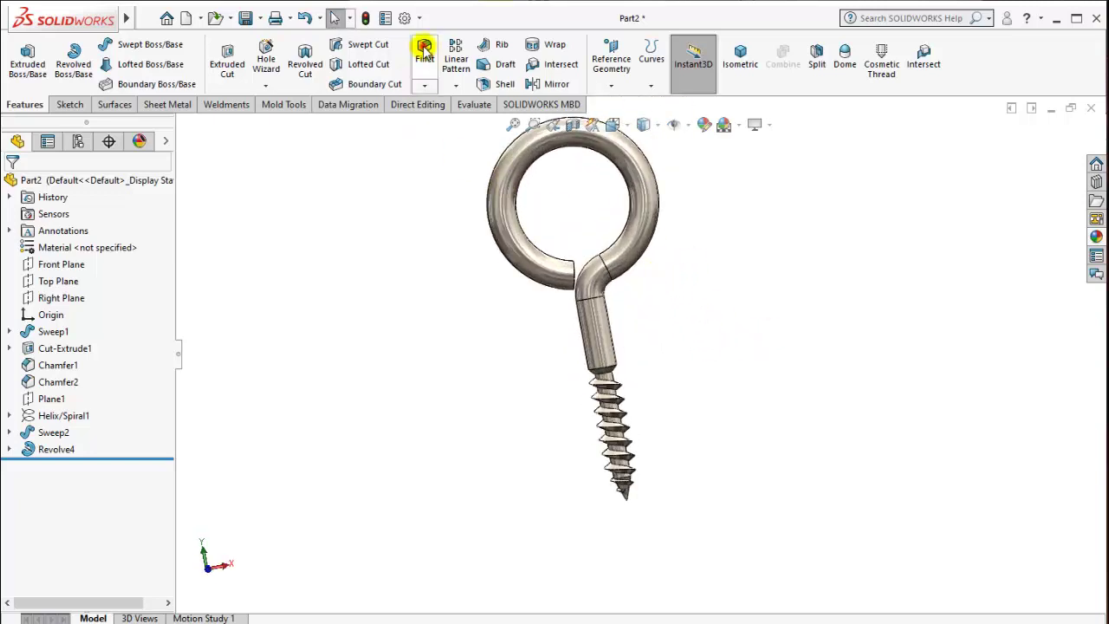
# Add a 1 mm fillet, Fillet3, to the edge at the ring's open end beside the neck
pyautogui.scroll(-3, 574, 242)
pyautogui.scroll(-1, 595, 260)
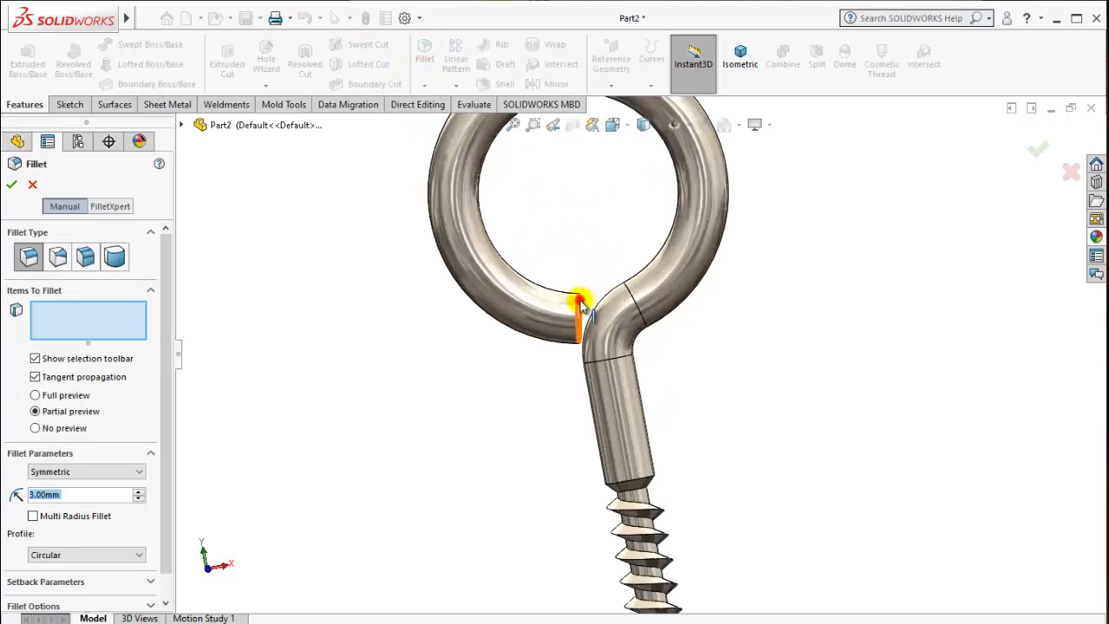
pyautogui.click(580, 305)
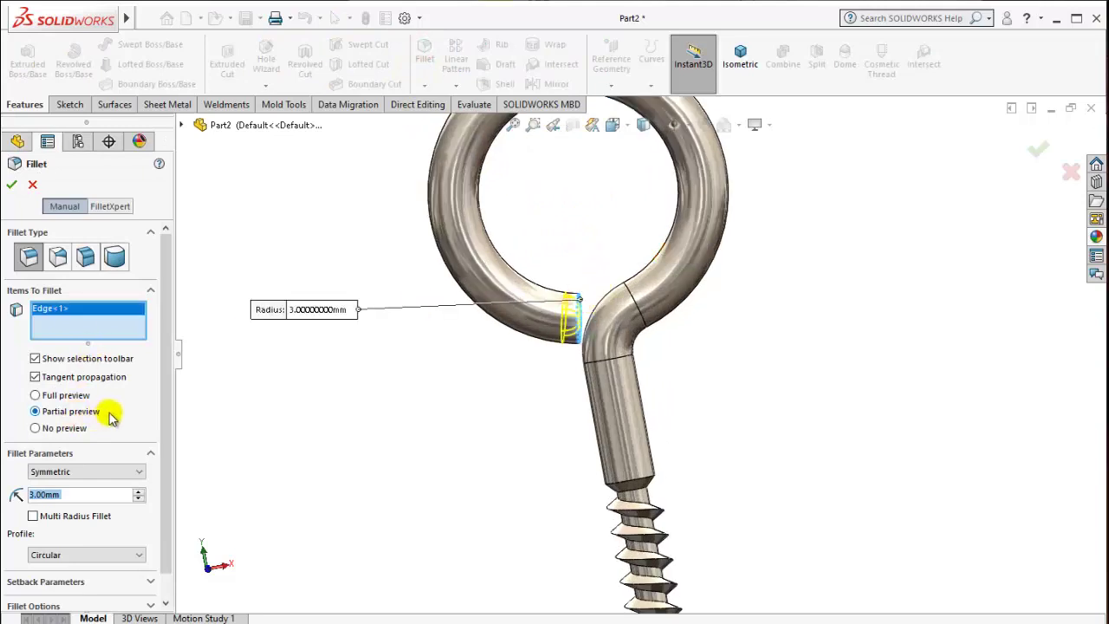
pyautogui.doubleClick(65, 495)
pyautogui.write('1')
pyautogui.click(205, 475)
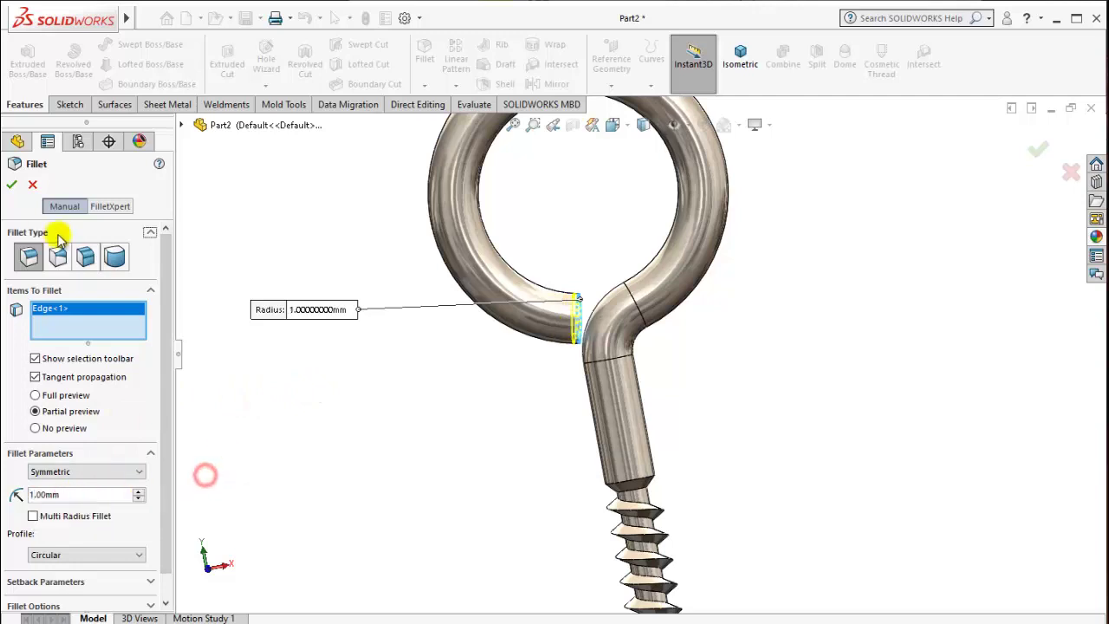
pyautogui.click(13, 187)
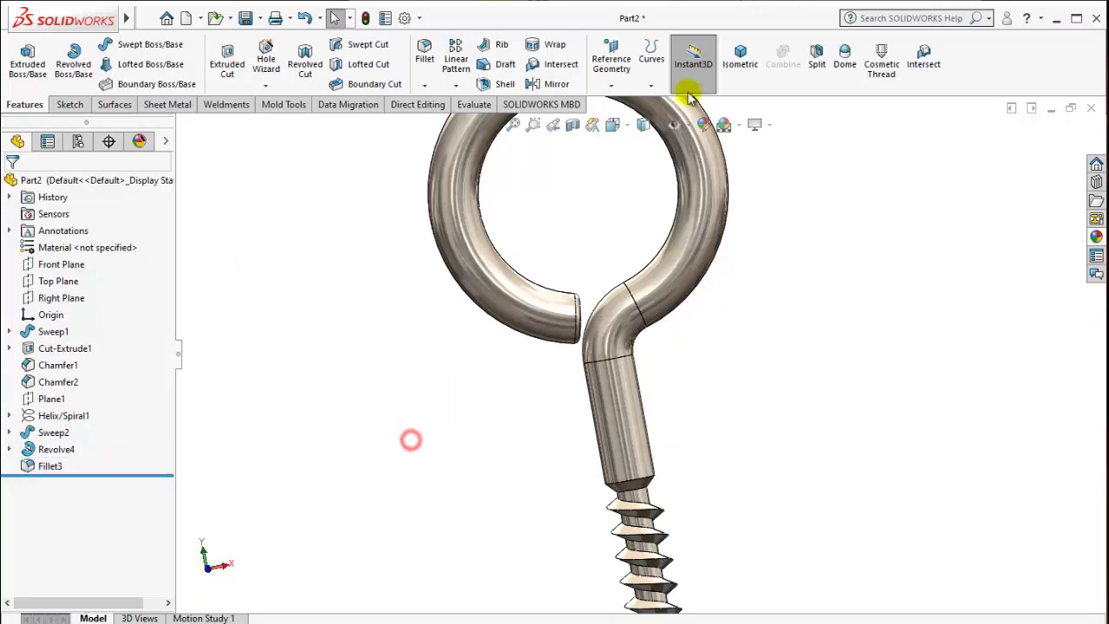
pyautogui.click(750, 50)
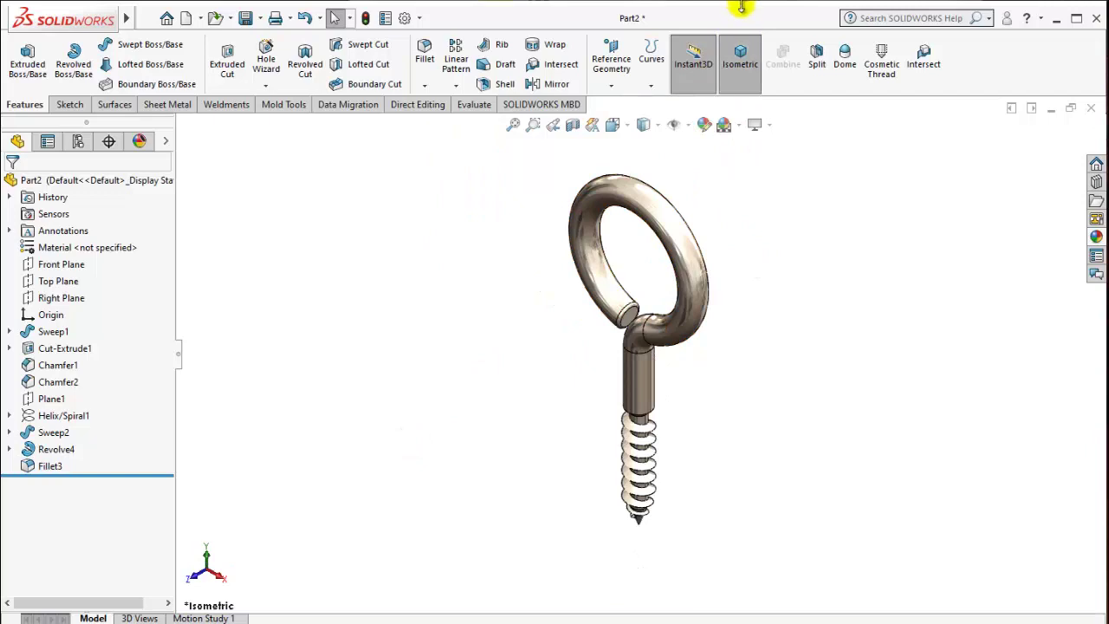
pyautogui.moveTo(874, 394); pyautogui.dragTo(602, 483, button='middle')
pyautogui.scroll(-2, 602, 483)
pyautogui.scroll(-2, 605, 474)
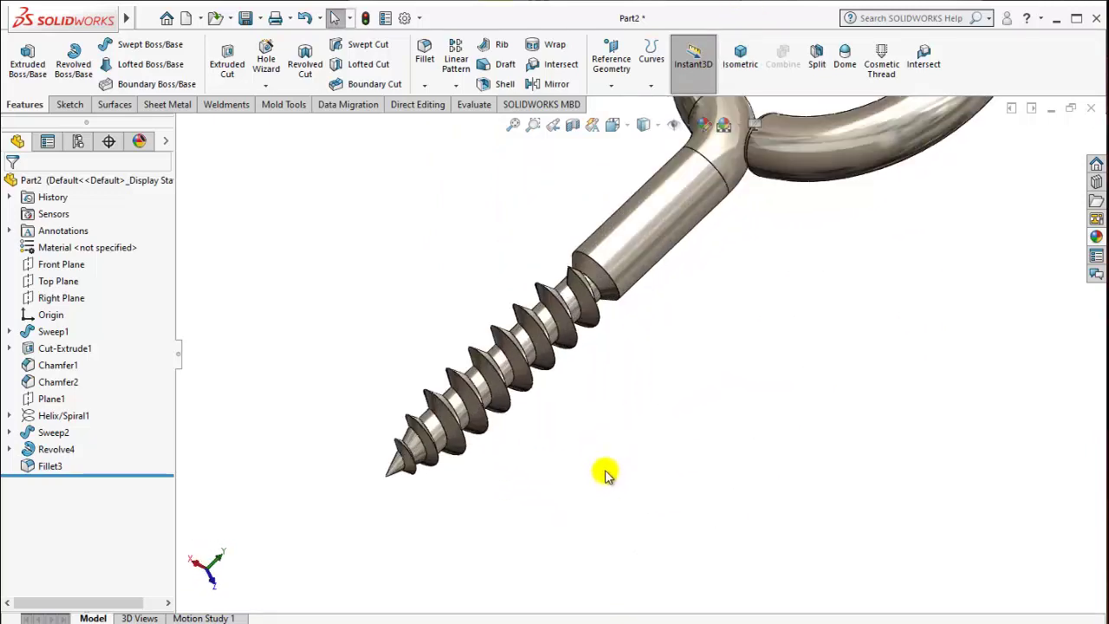
pyautogui.scroll(3, 698, 504)
pyautogui.moveTo(730, 378)
pyautogui.mouseDown(button='middle')
pyautogui.moveTo(731, 322)
pyautogui.moveTo(641, 384)
pyautogui.moveTo(684, 296)
pyautogui.mouseUp(button='middle')
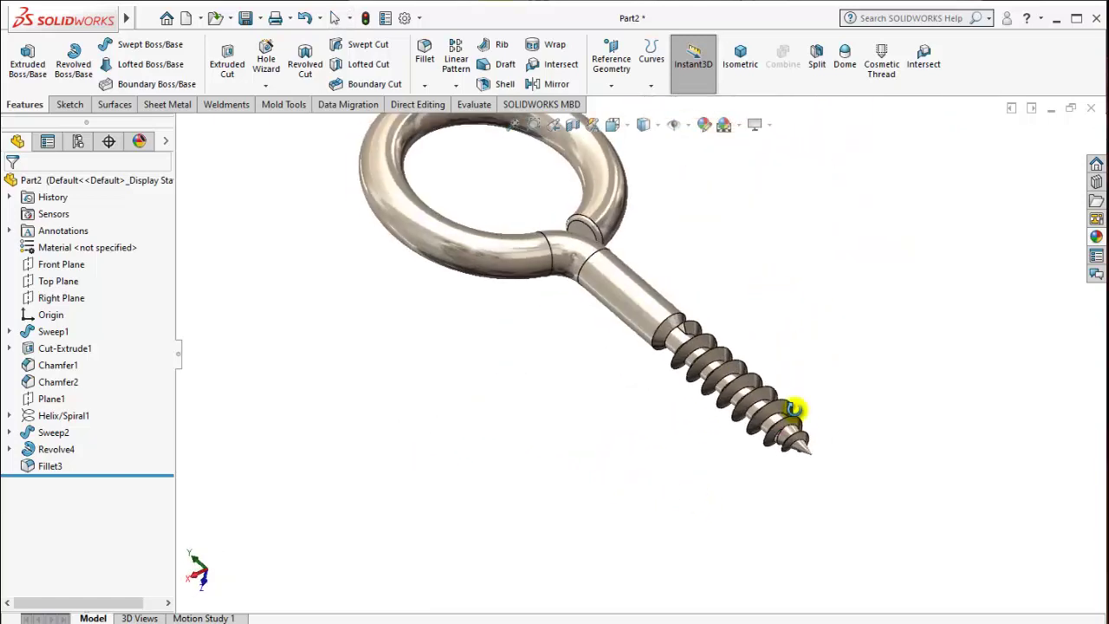